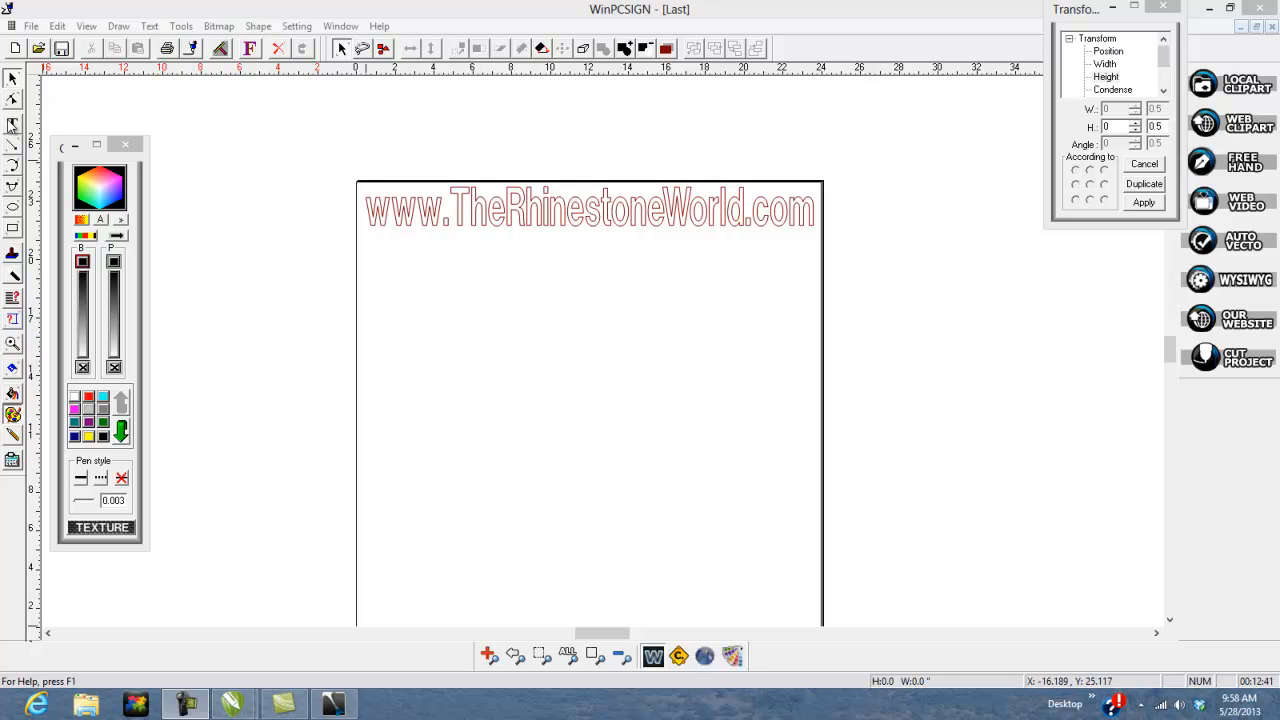
- Add the text "23" to the page and move it directly below the web address
click(12, 124)
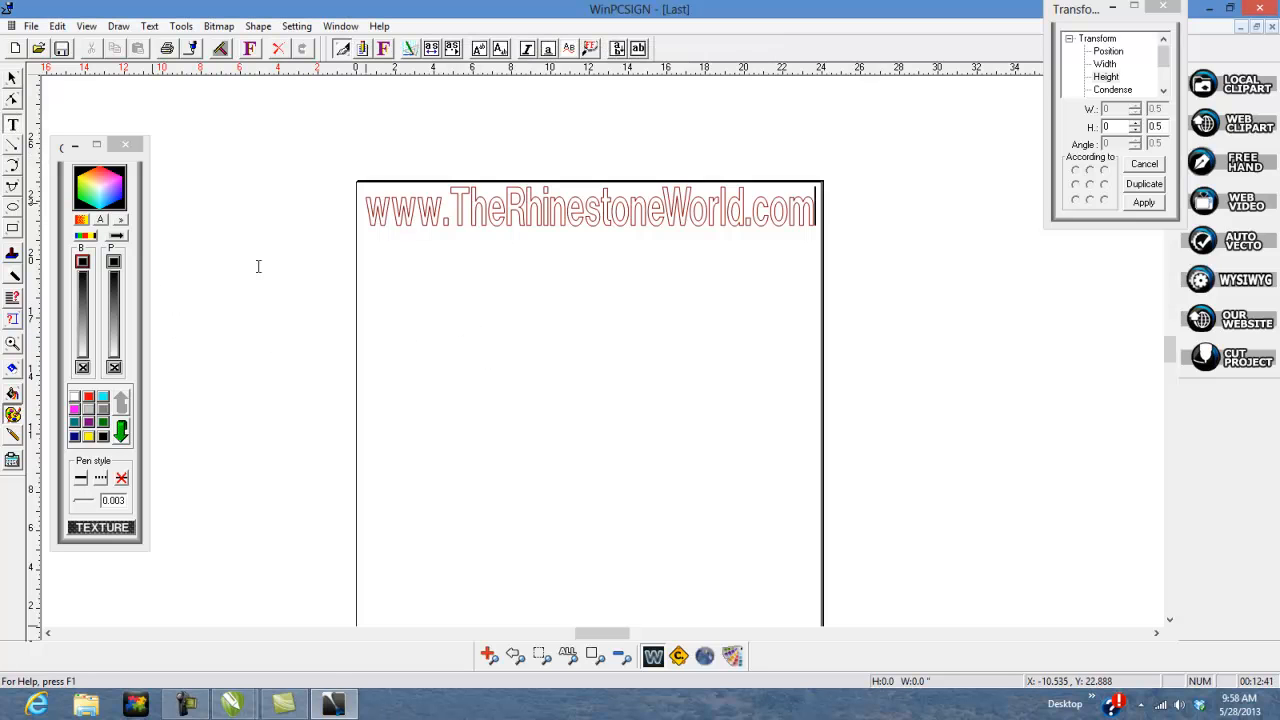
click(430, 351)
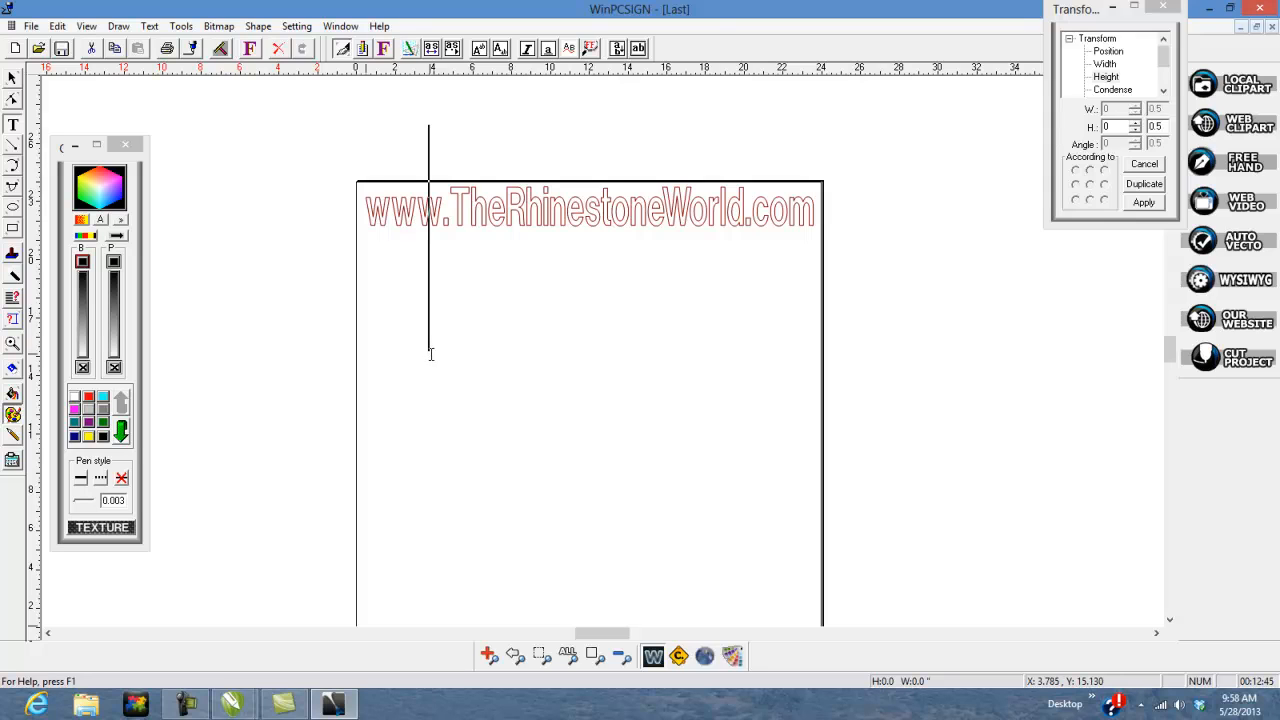
text(23)
click(8, 80)
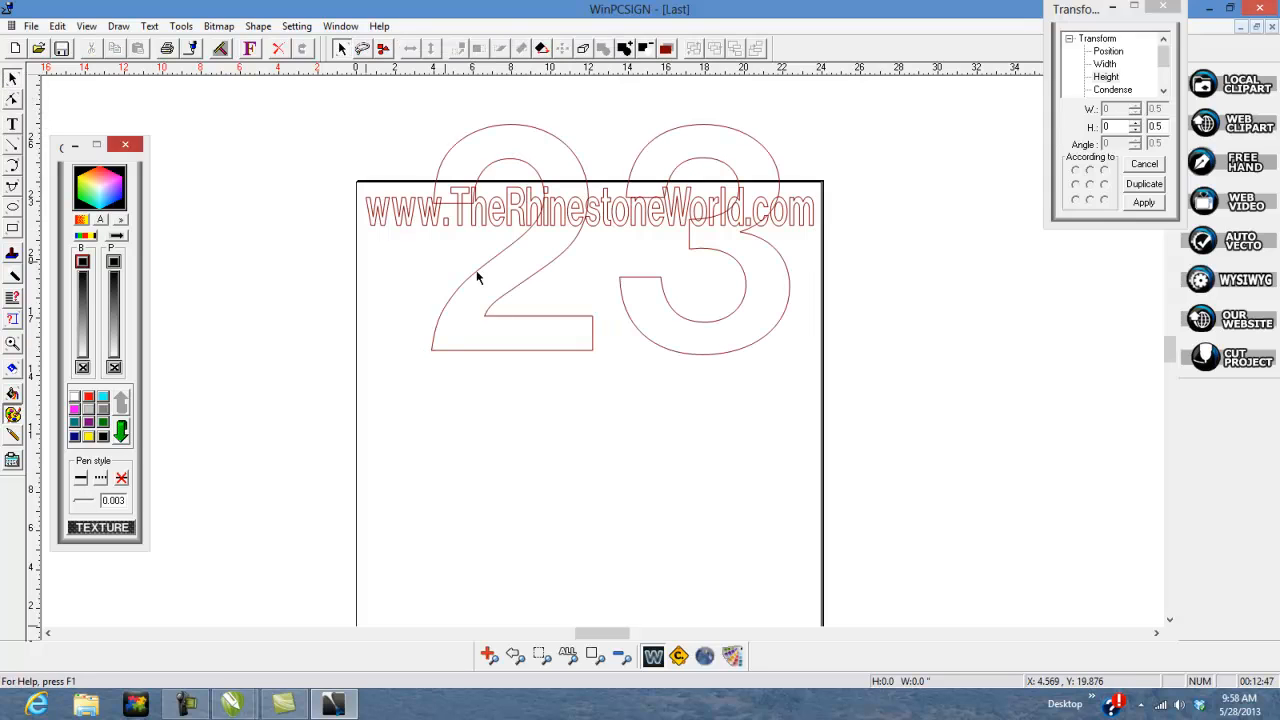
drag(476, 200, 433, 388)
- Resize the "23" text to about 17.99 inches wide by 12.42 inches high and shift it slightly lower on the page
mouse_move(400, 193)
mouse_down()
mouse_move(400, 165)
mouse_move(400, 182)
mouse_up()
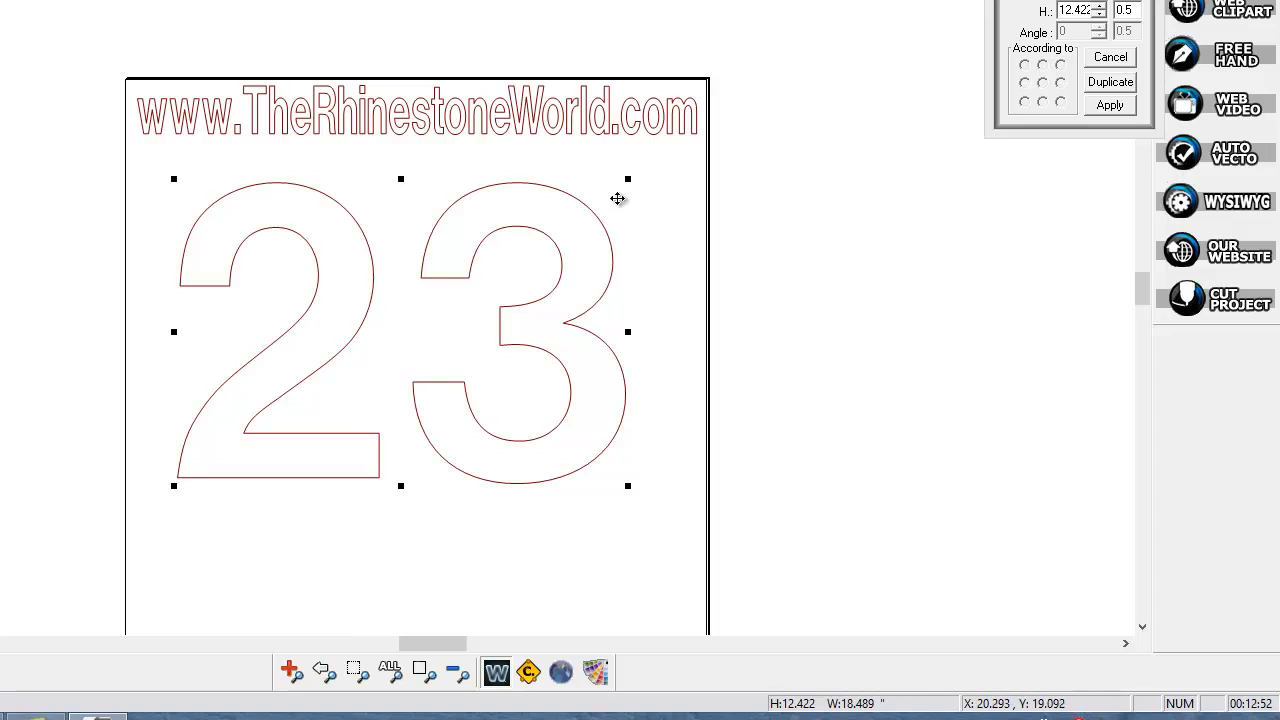
drag(526, 249, 616, 187)
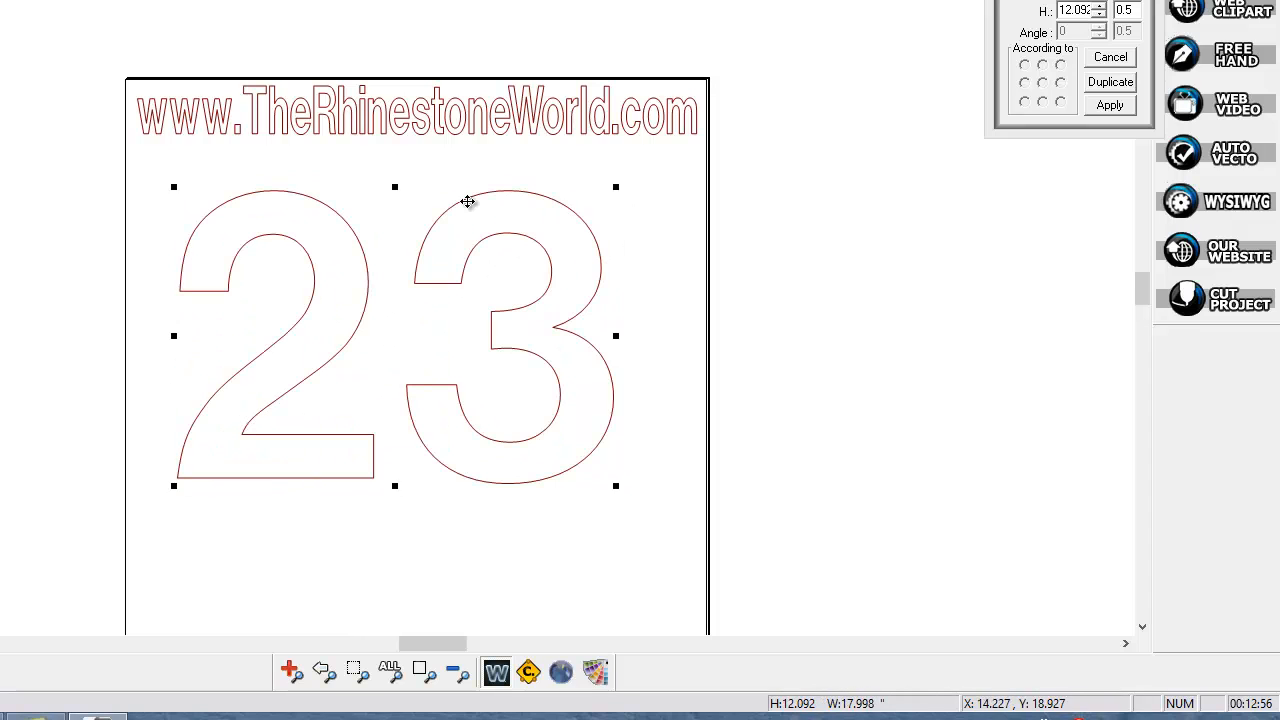
mouse_move(395, 187)
mouse_down()
mouse_move(395, 103)
mouse_move(395, 179)
mouse_up()
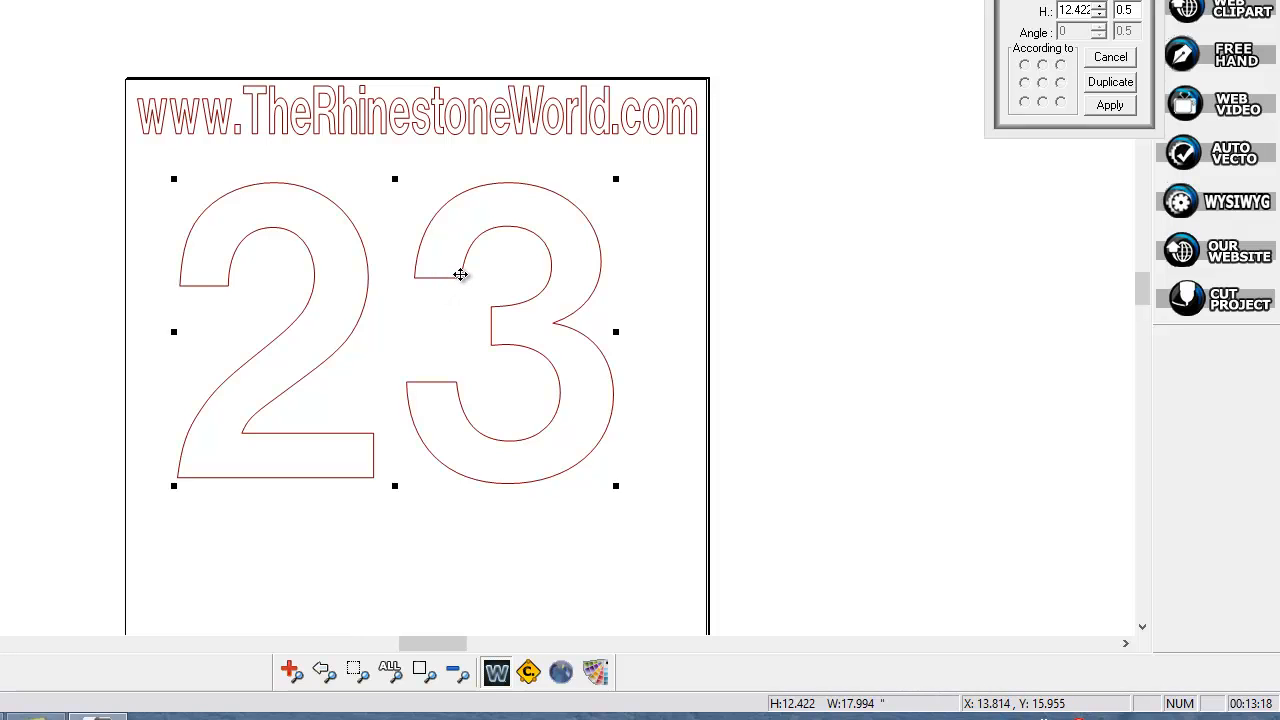
drag(463, 278, 456, 292)
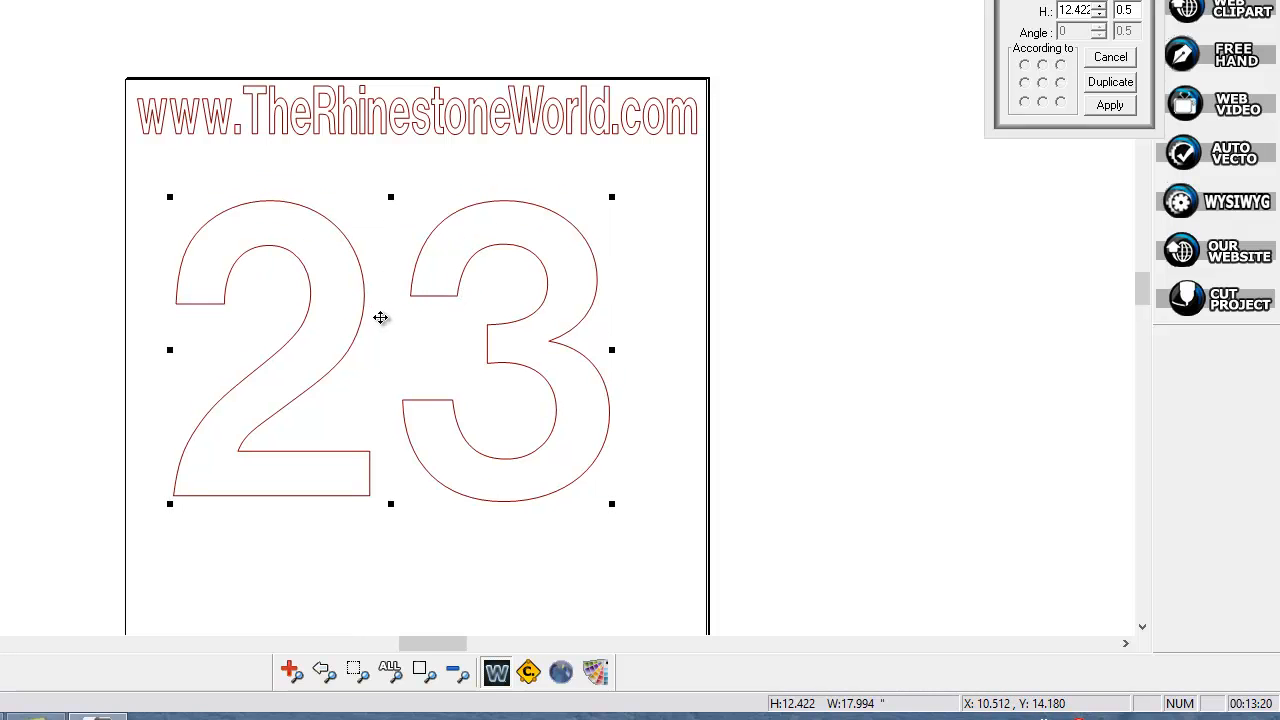
- Change the "23" text's font to TRW Zebra Numbers HTV and reposition the text below the web address
double_click(363, 277)
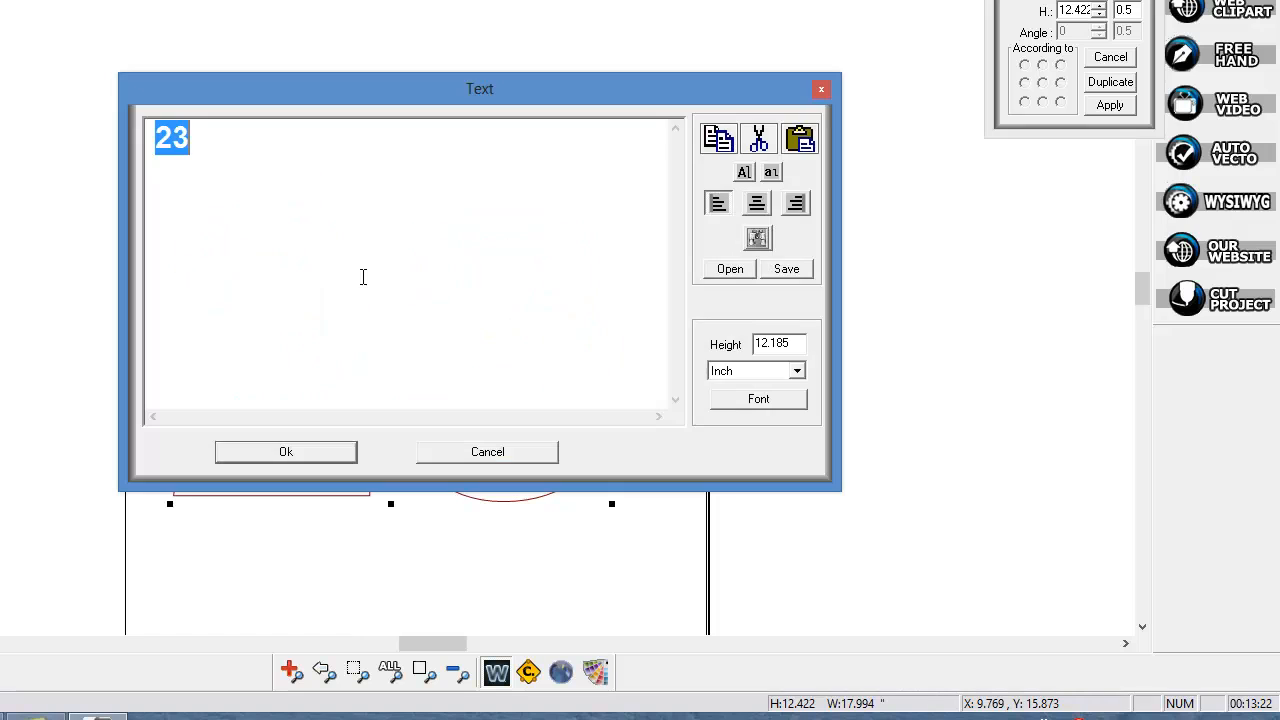
click(772, 399)
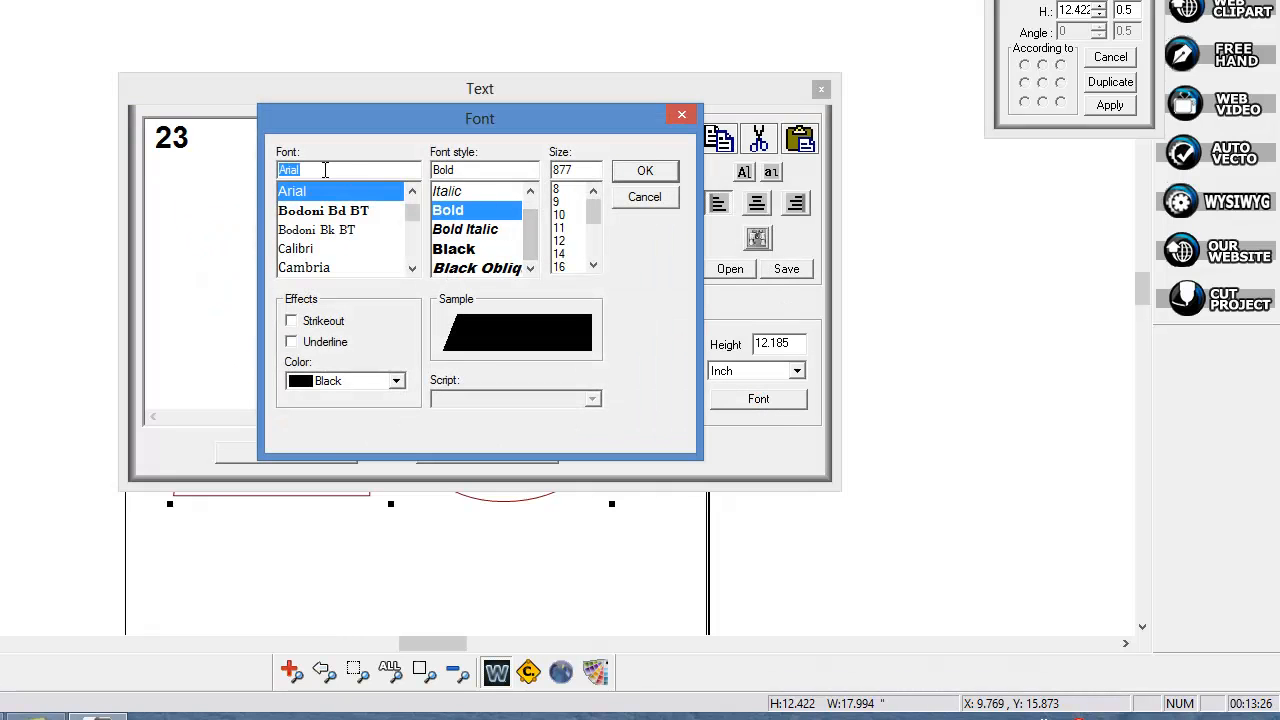
text(trw)
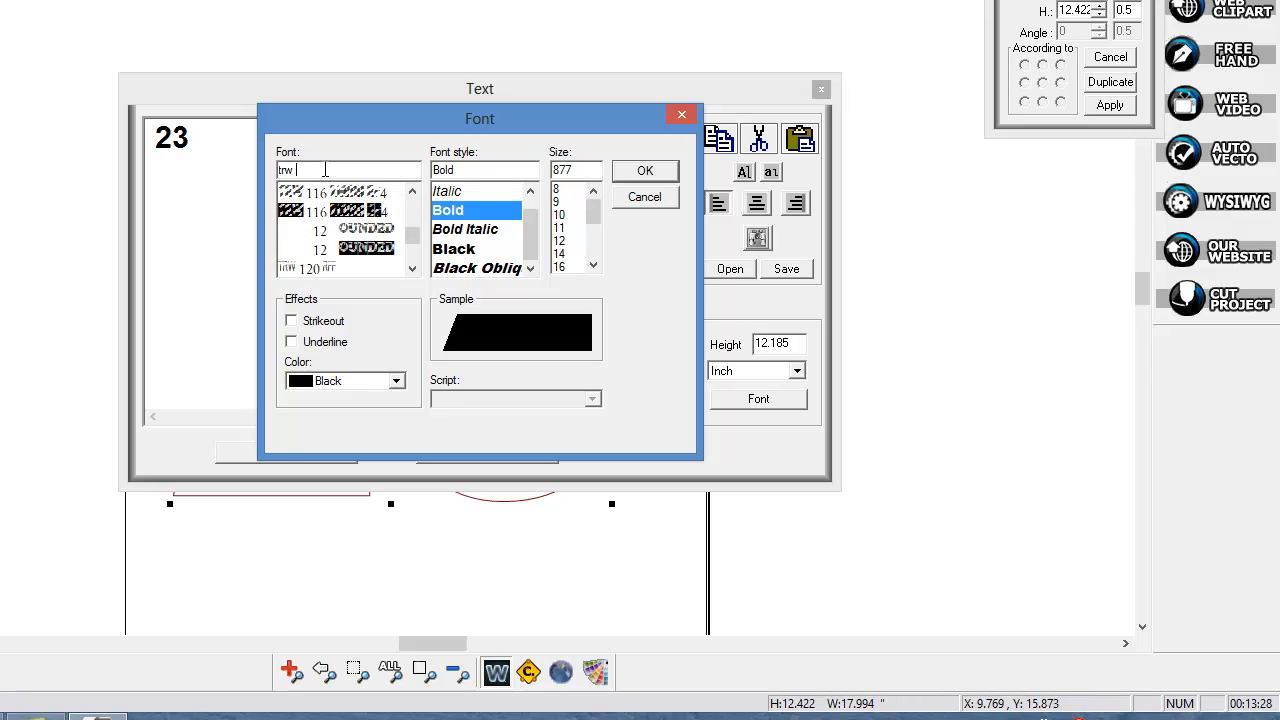
text( zeb)
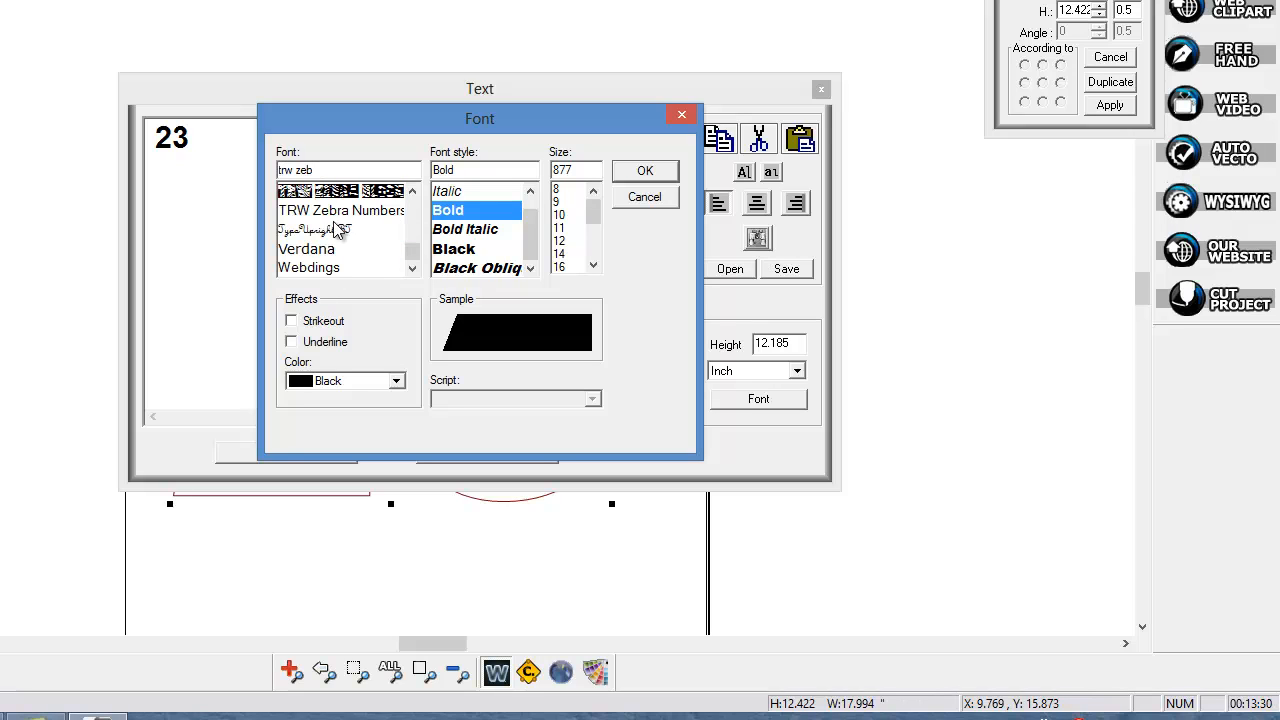
click(336, 214)
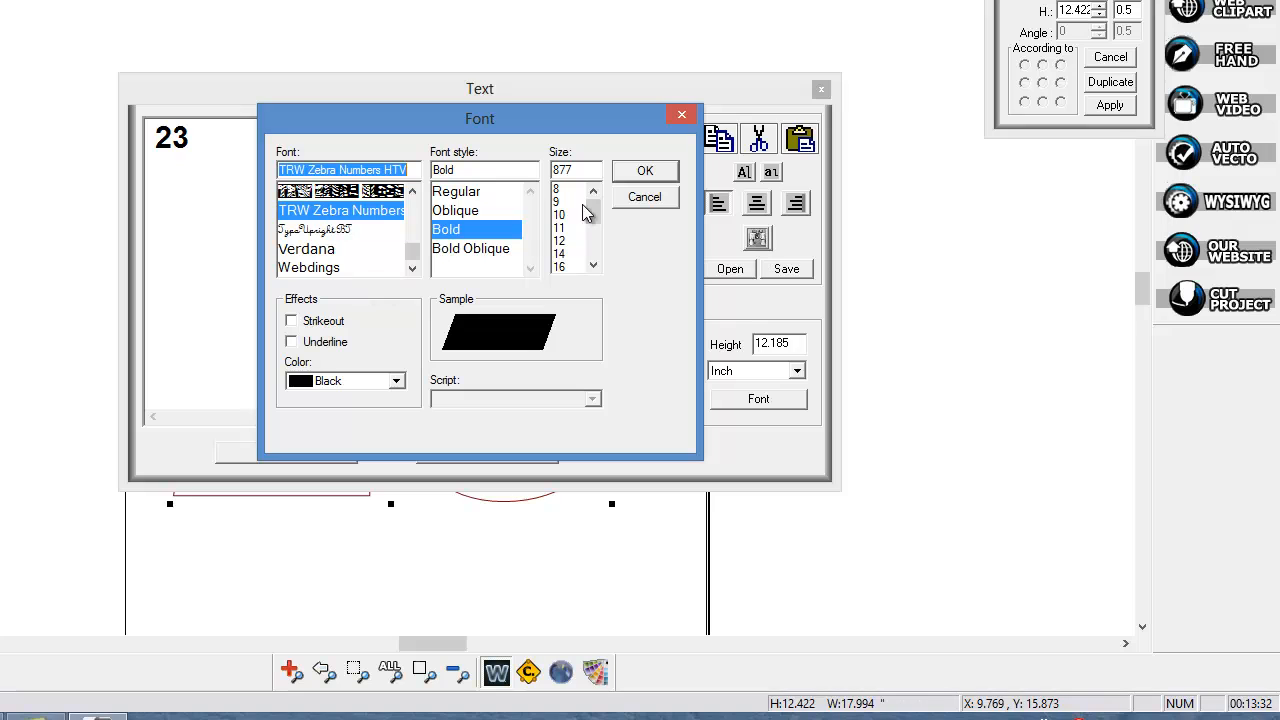
click(642, 170)
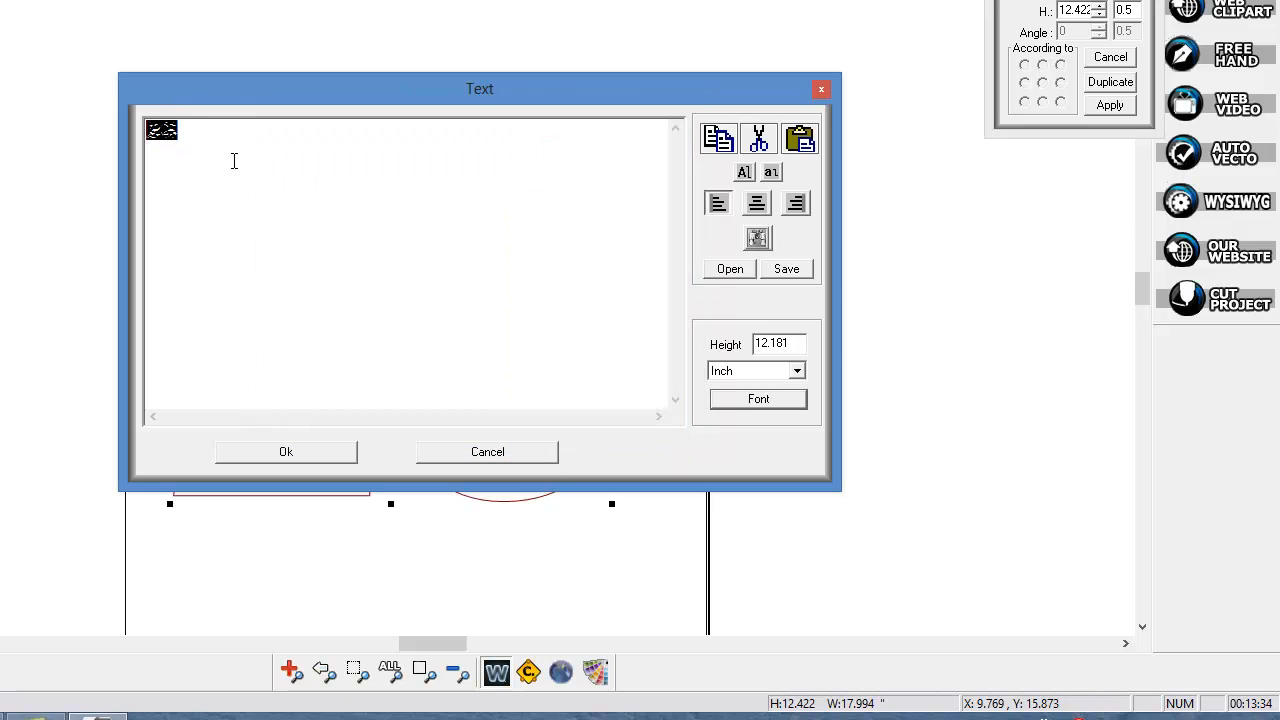
click(330, 458)
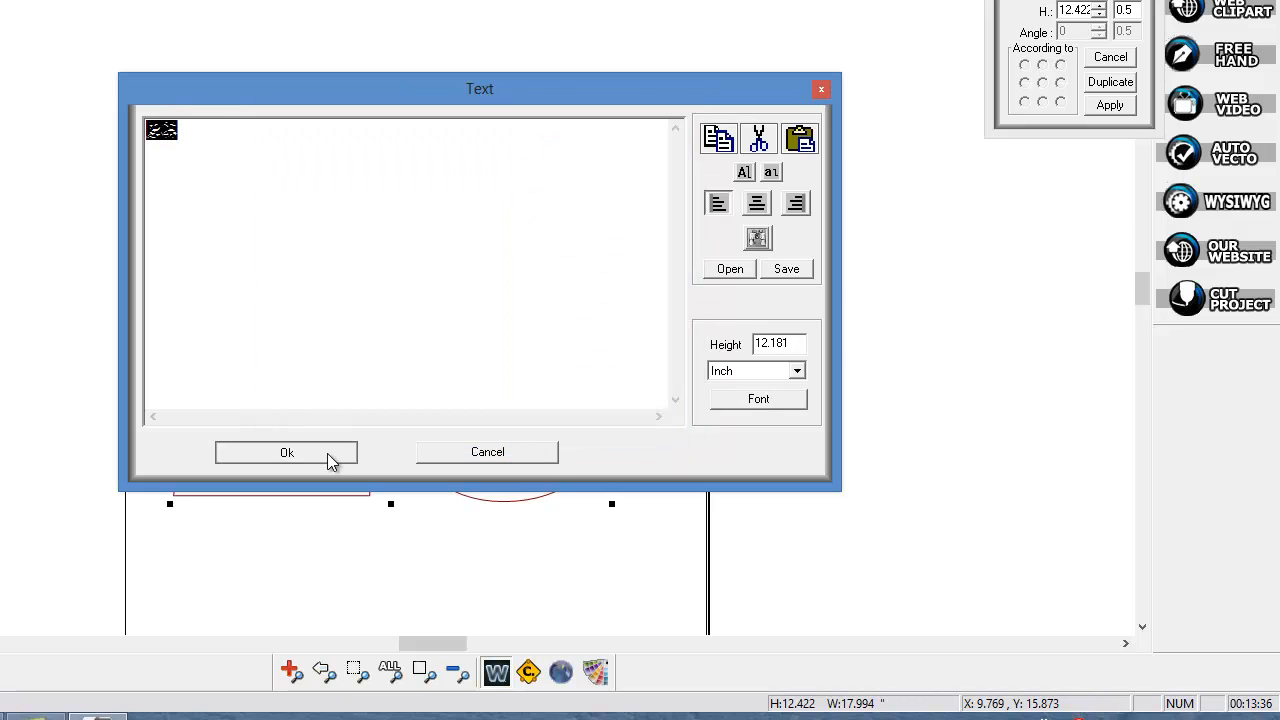
drag(505, 237, 477, 330)
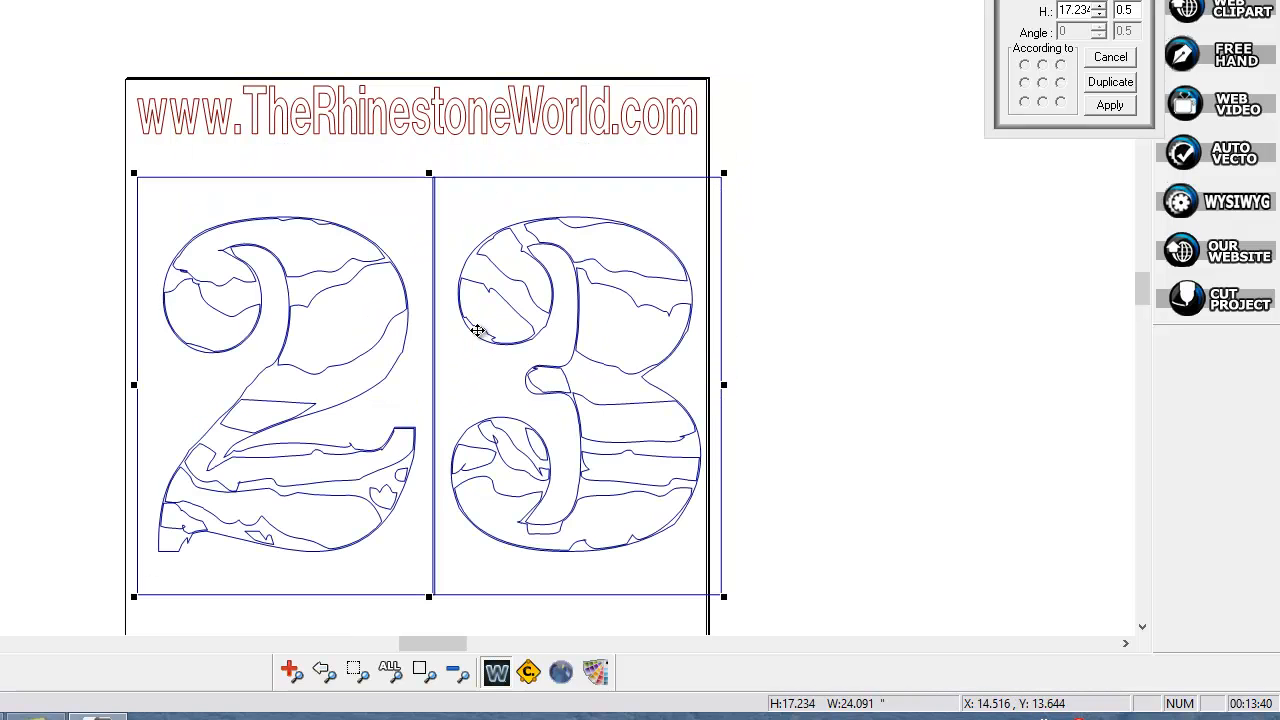
- Examine the zebra number text's font style and the stripe outlines in the upper curl of the 2
double_click(477, 330)
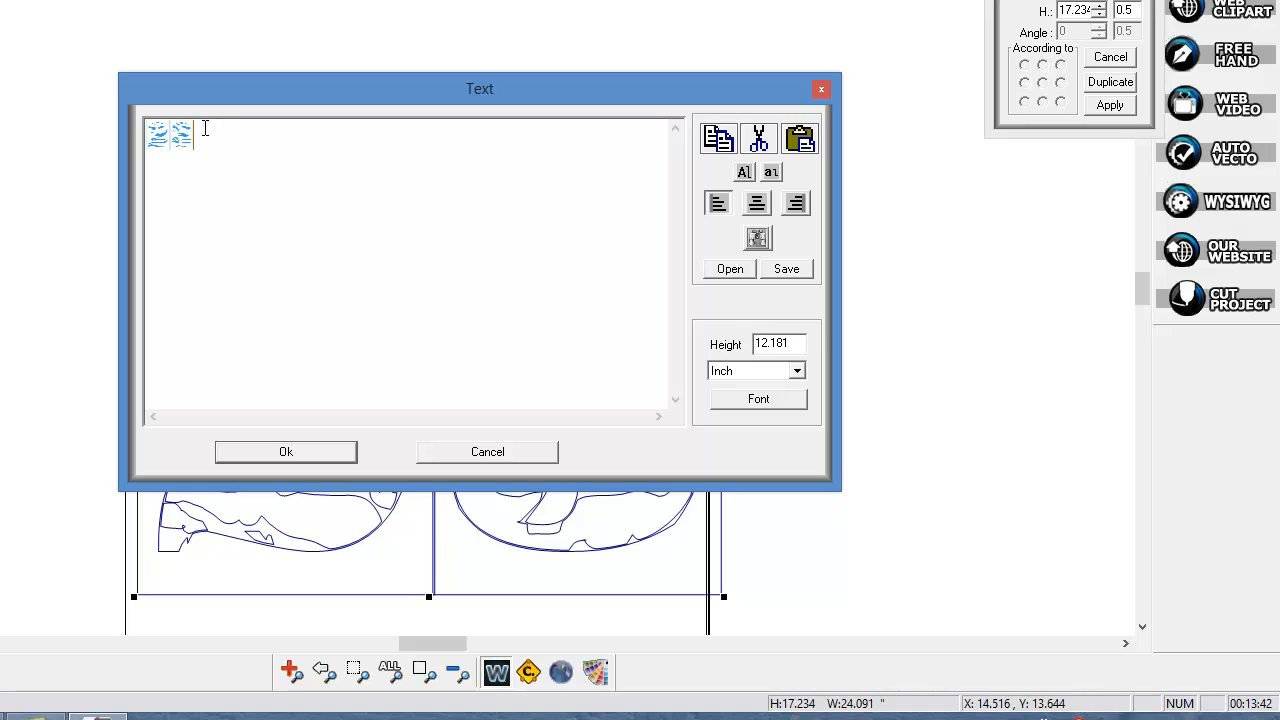
drag(143, 137, 217, 137)
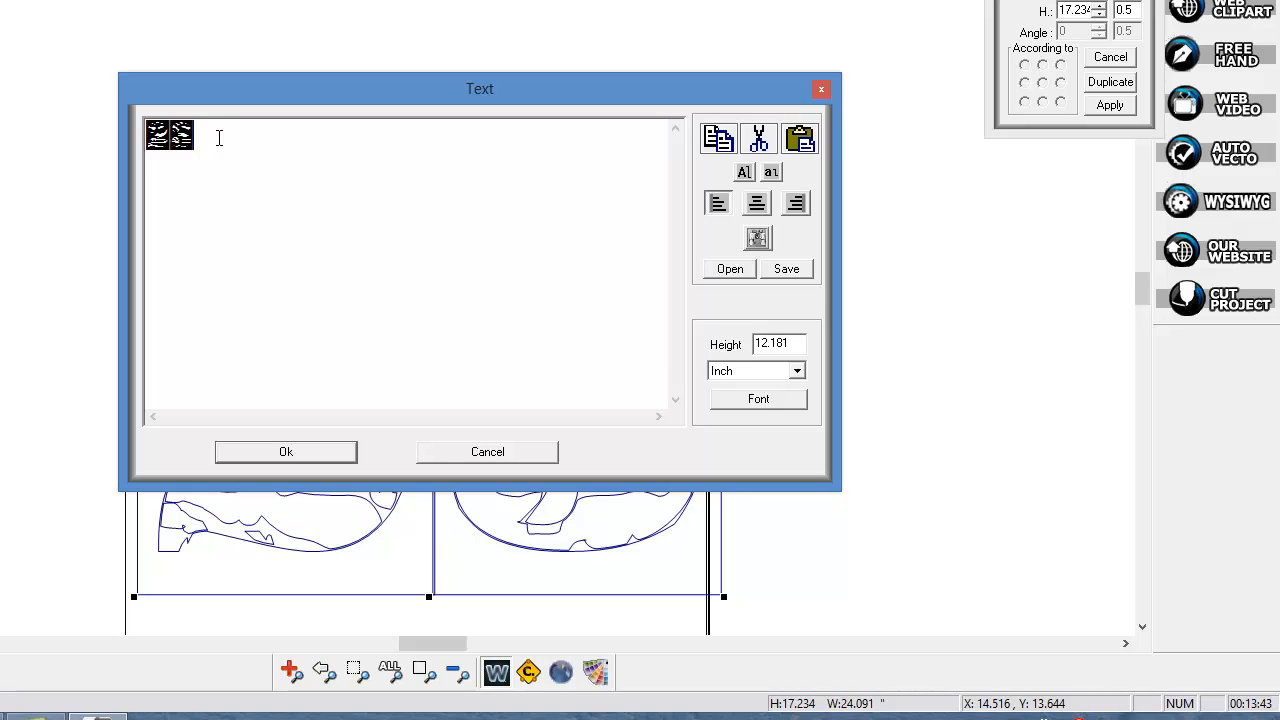
click(759, 399)
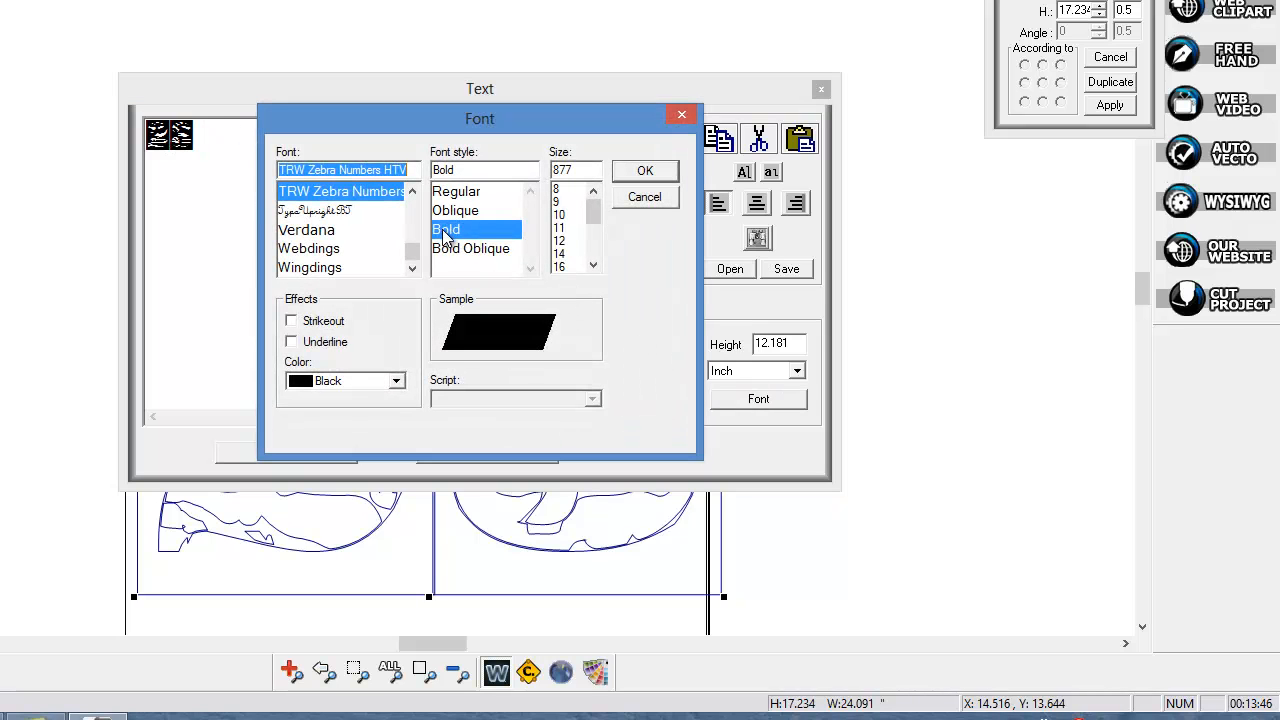
click(686, 119)
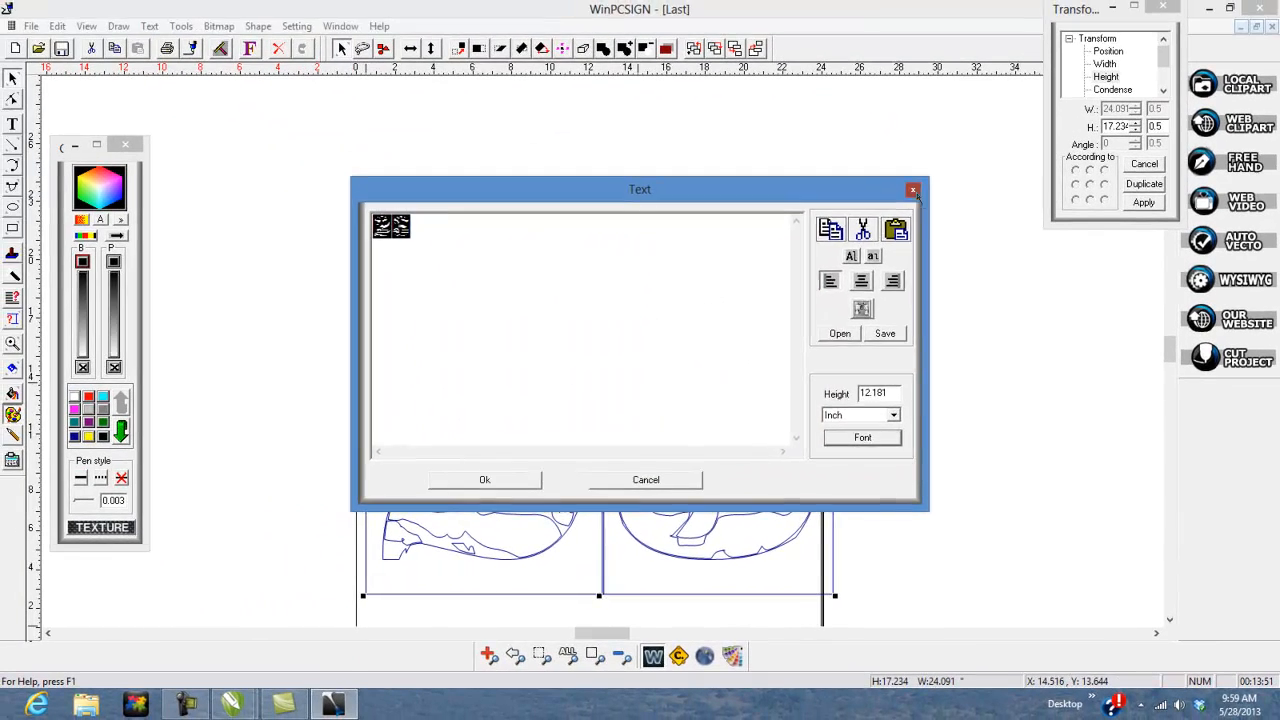
click(487, 452)
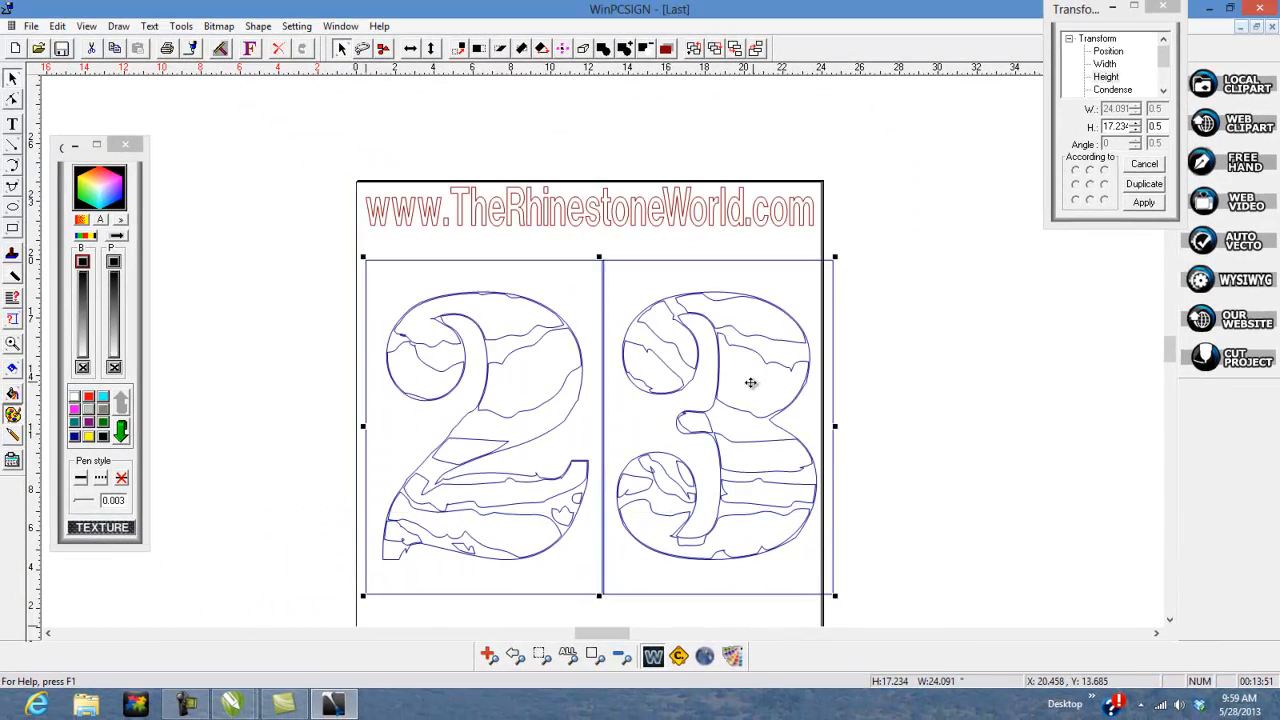
click(541, 656)
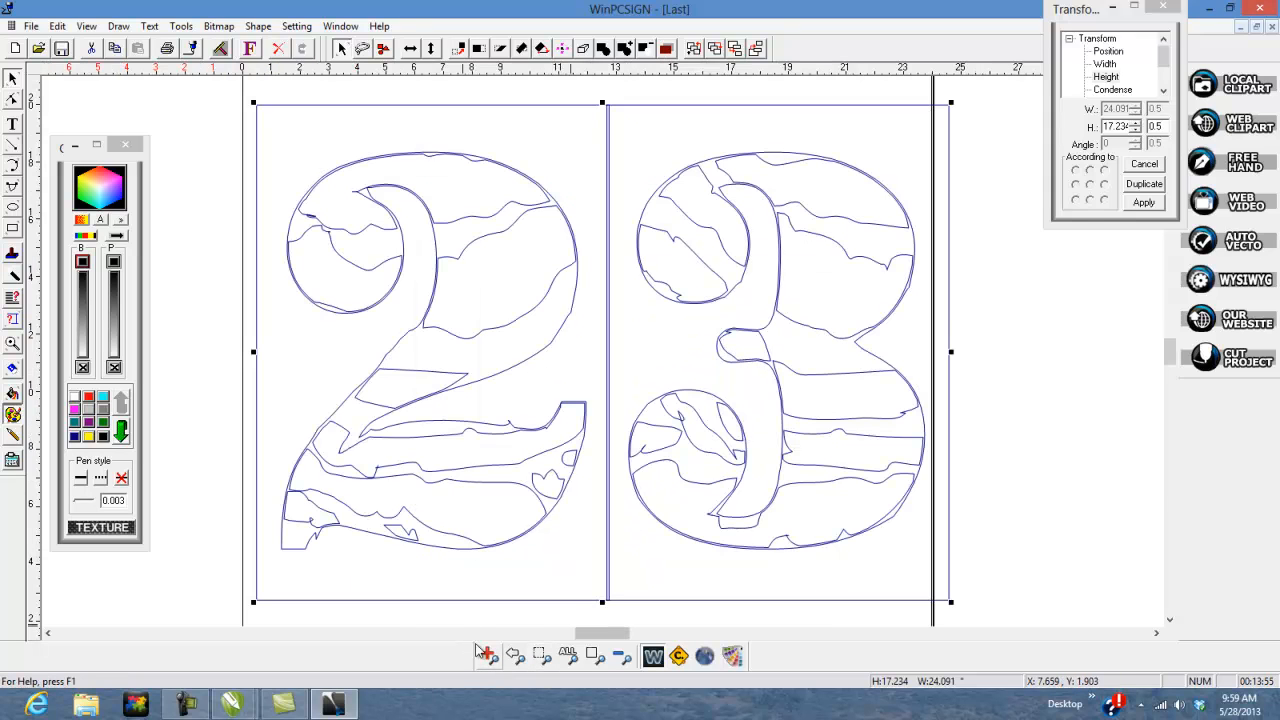
drag(280, 197, 352, 254)
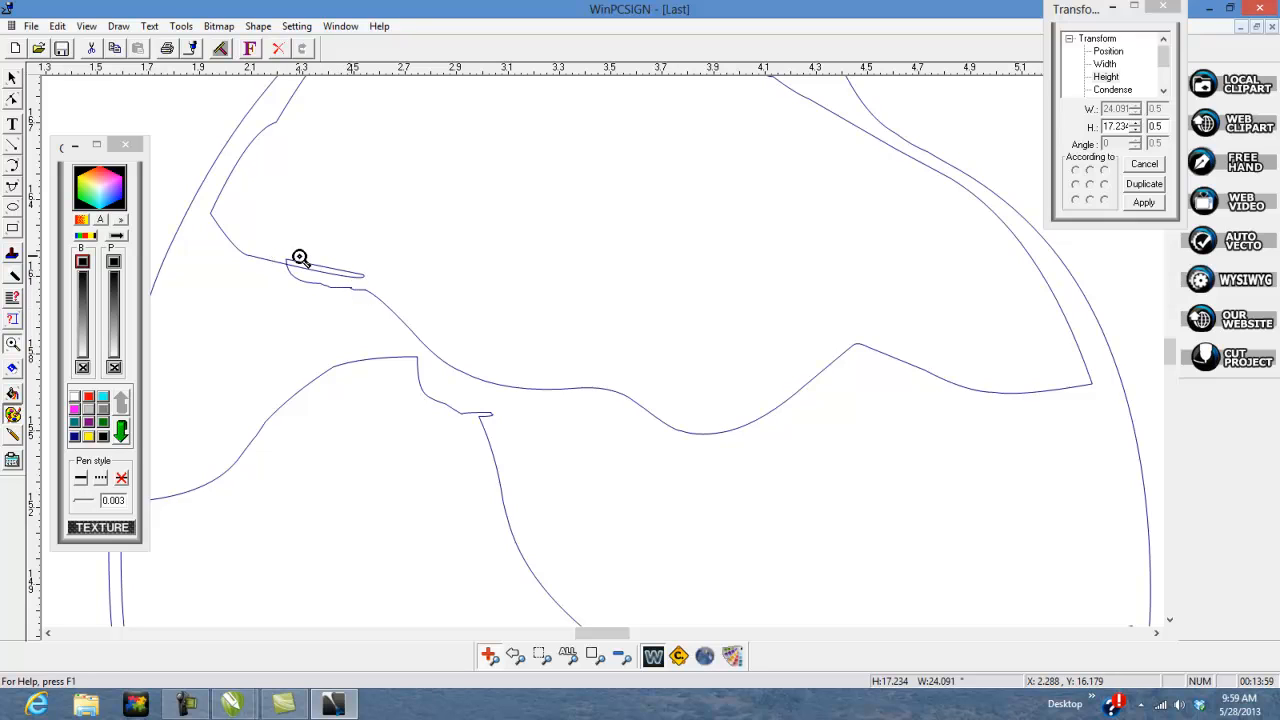
scroll(445, 305, down, 2)
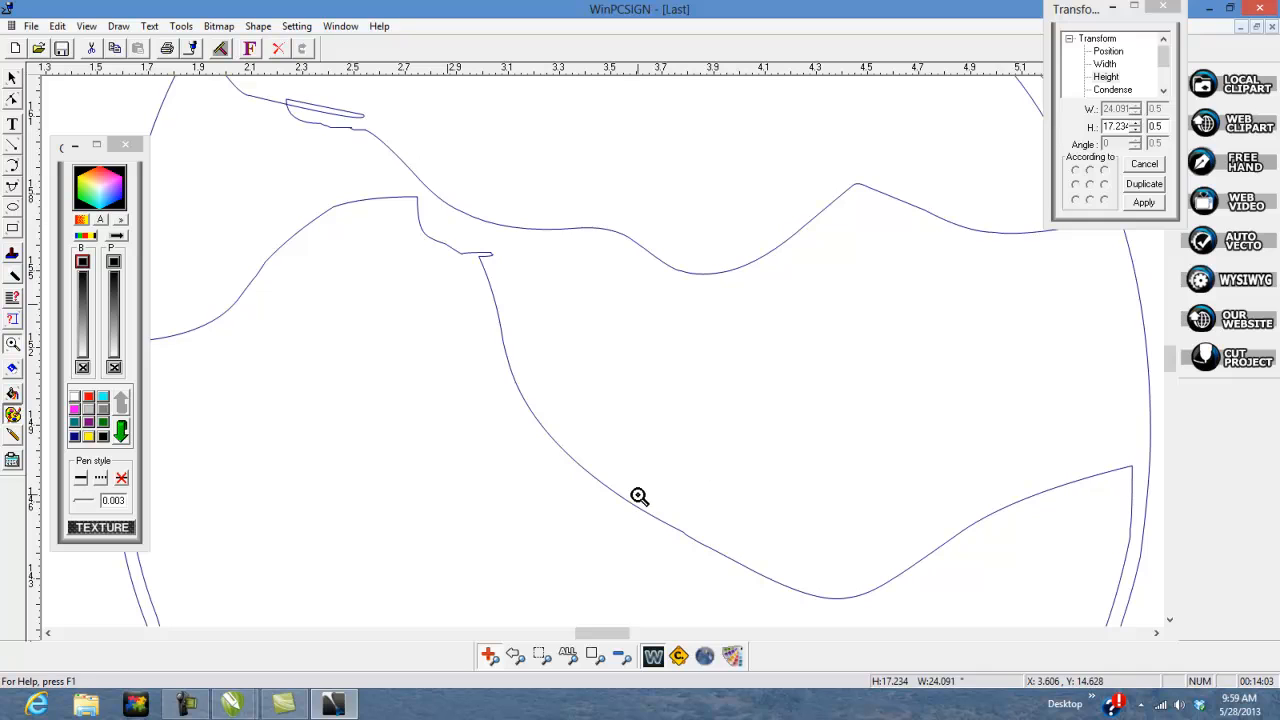
click(567, 655)
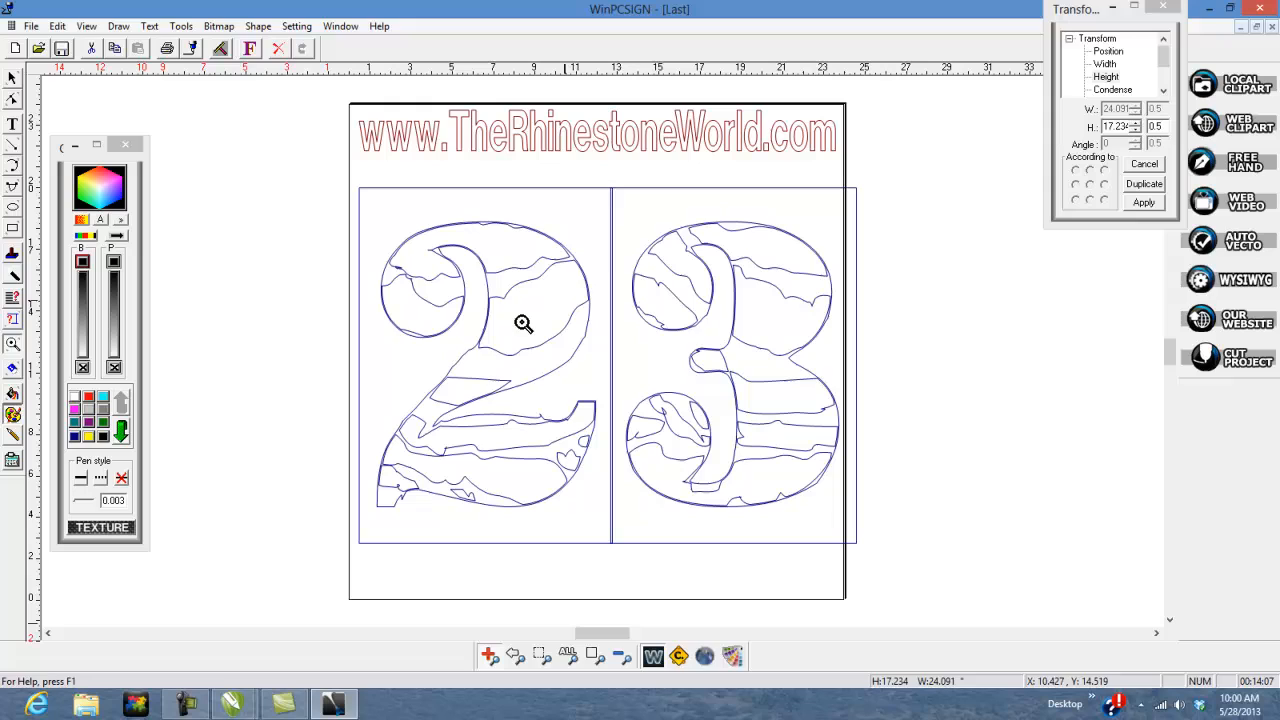
- Change the font style of the zebra-patterned "23" text to Regular
click(12, 80)
double_click(510, 290)
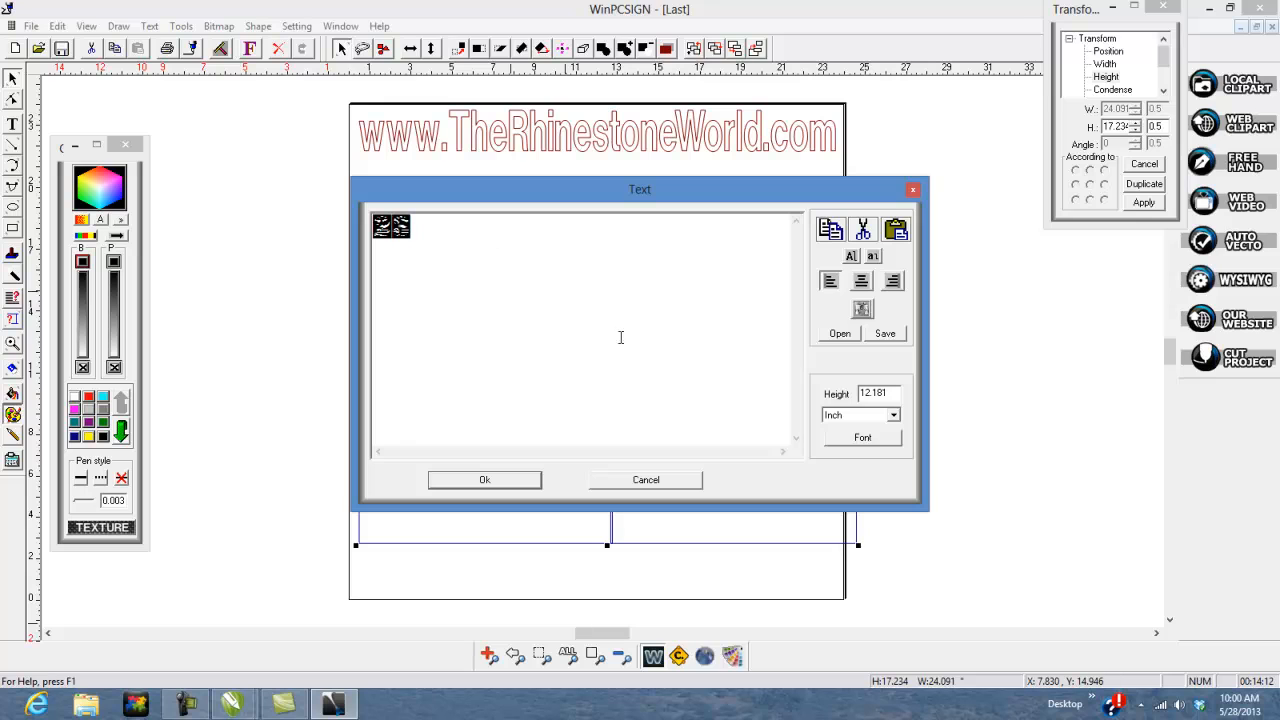
click(862, 437)
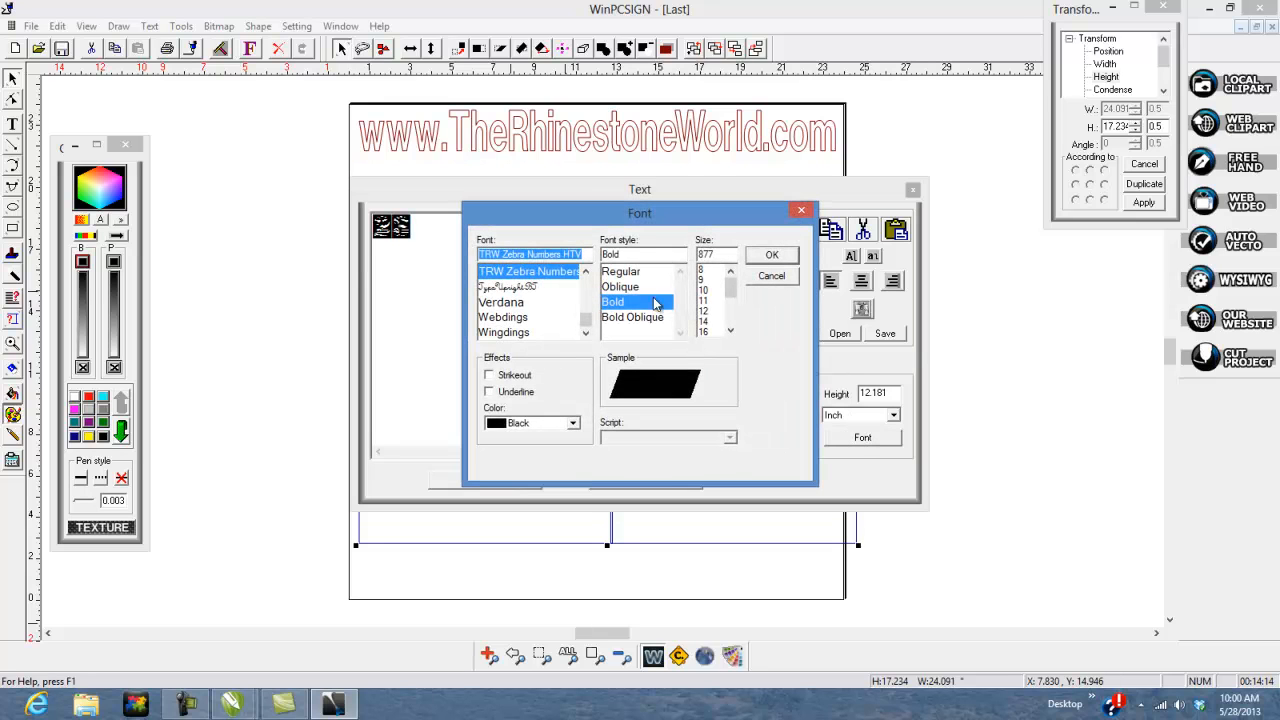
click(627, 271)
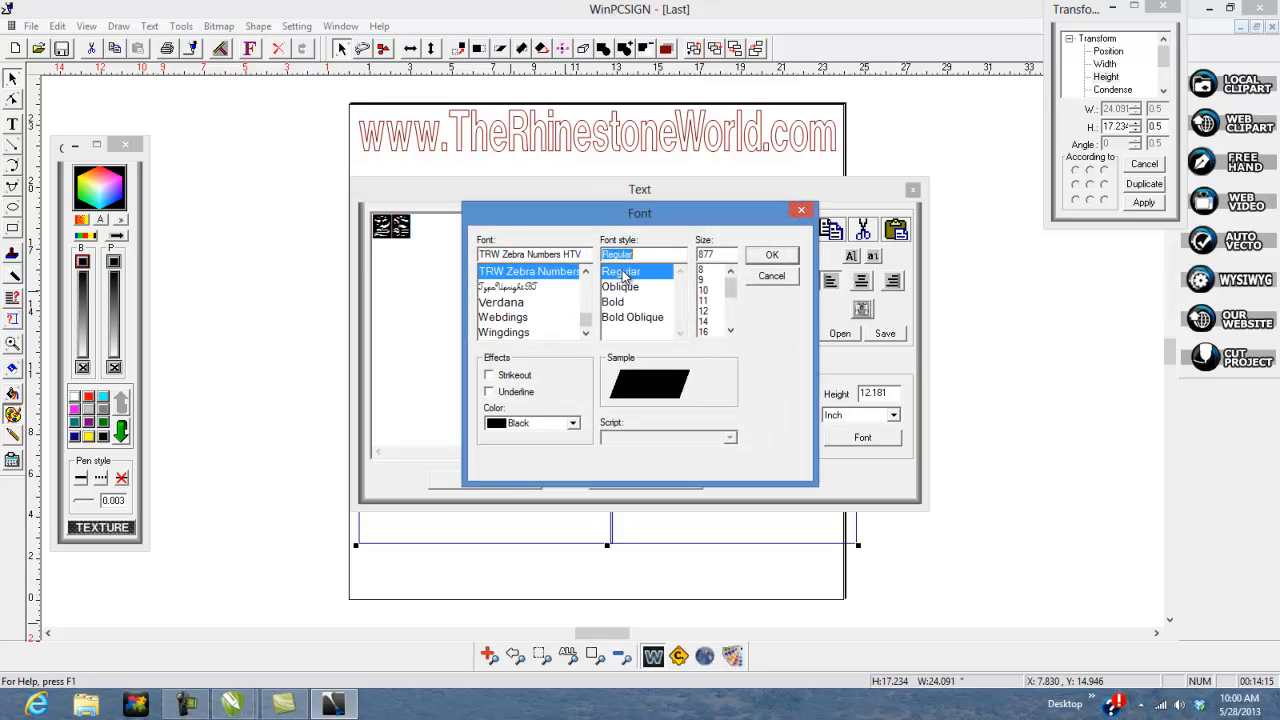
click(771, 256)
click(530, 479)
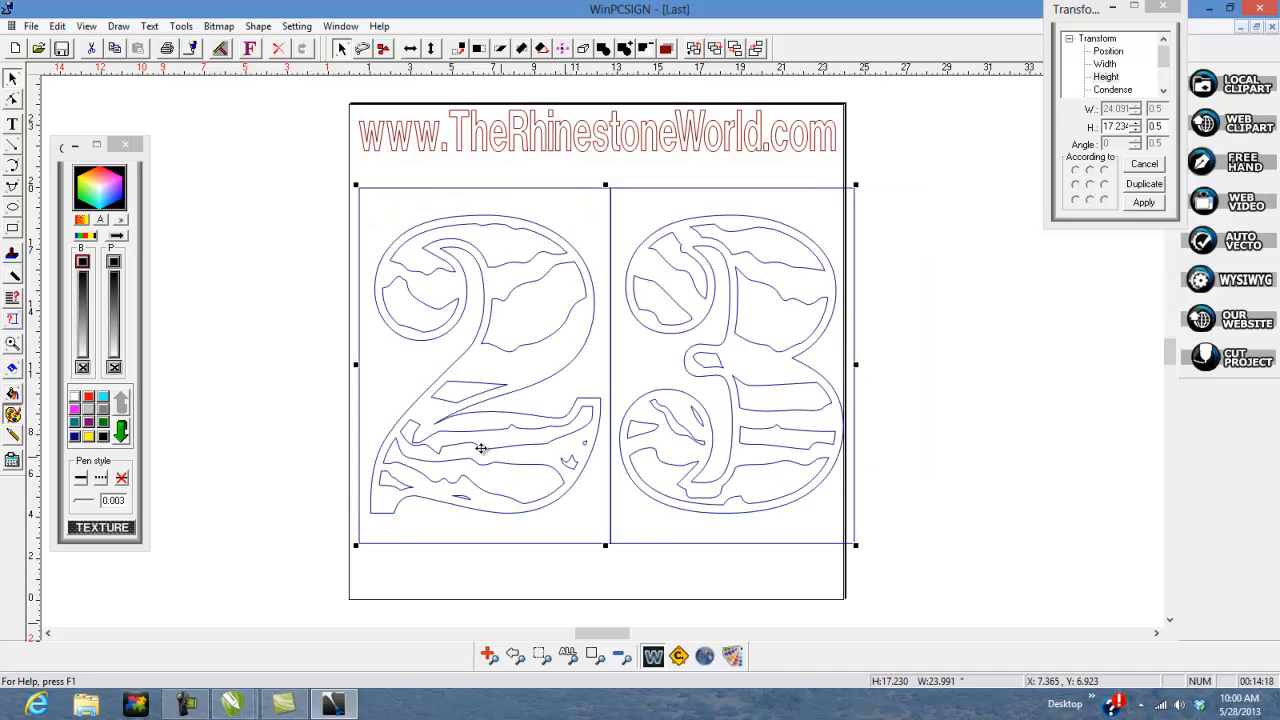
click(305, 362)
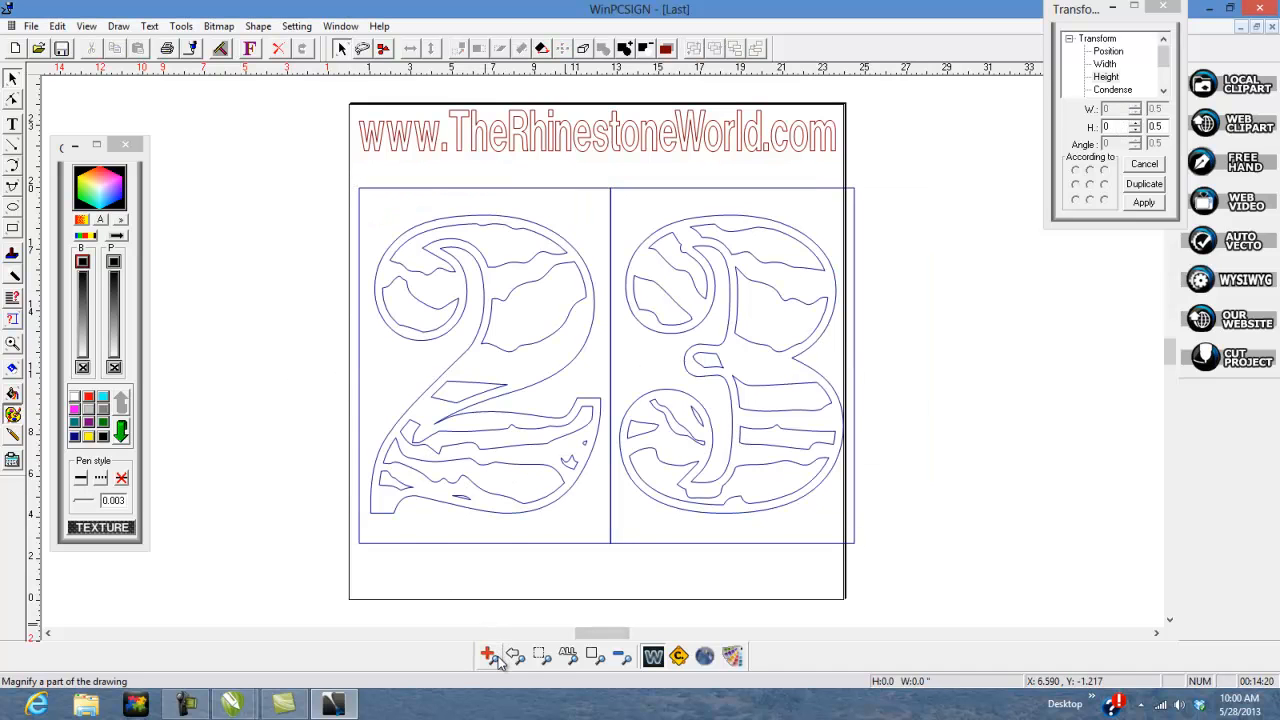
- Scale the zebra-patterned "23" down to about 10.79 inches wide by 7.75 inches high and position it below the web address
click(490, 656)
drag(357, 257, 437, 320)
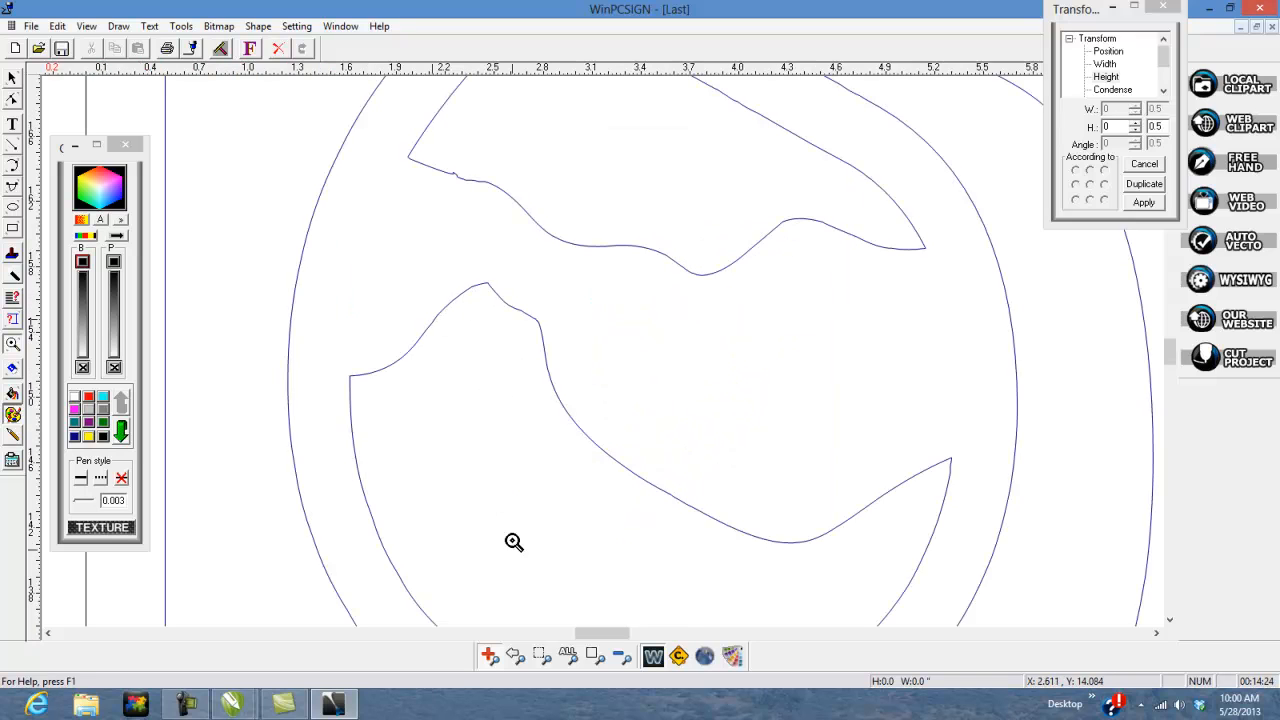
click(567, 656)
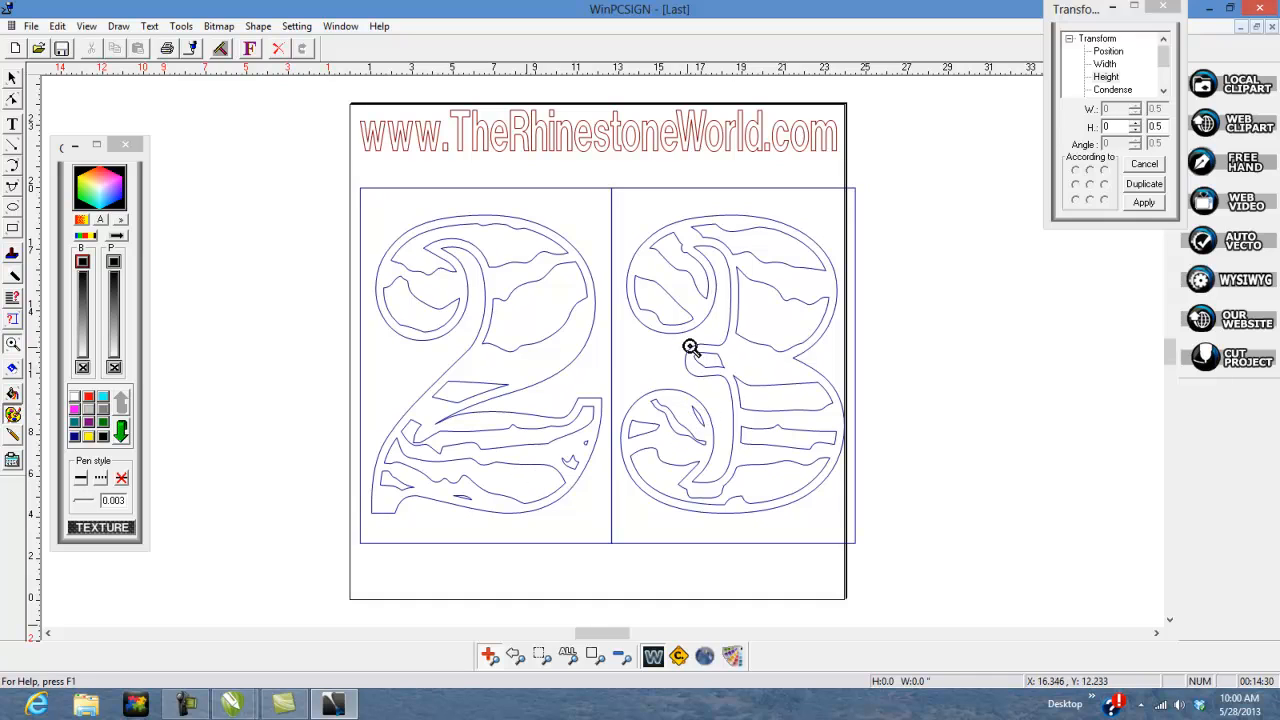
click(11, 79)
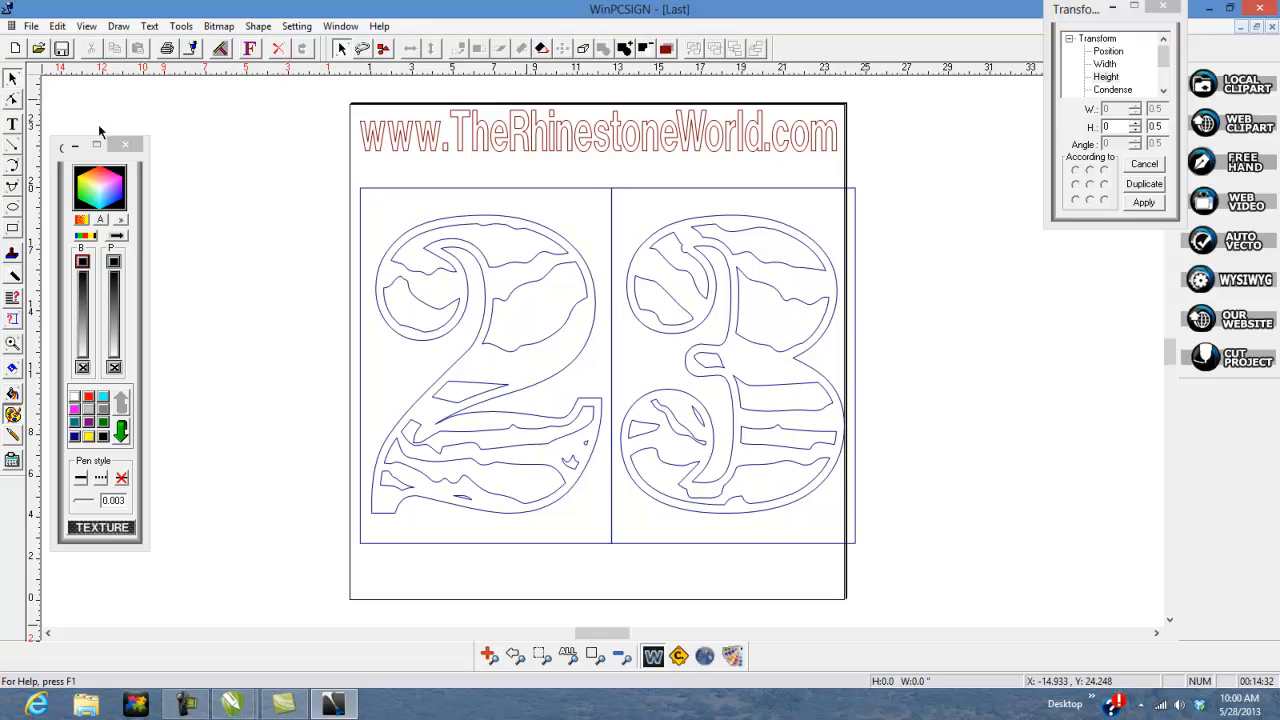
click(592, 292)
drag(592, 286, 556, 290)
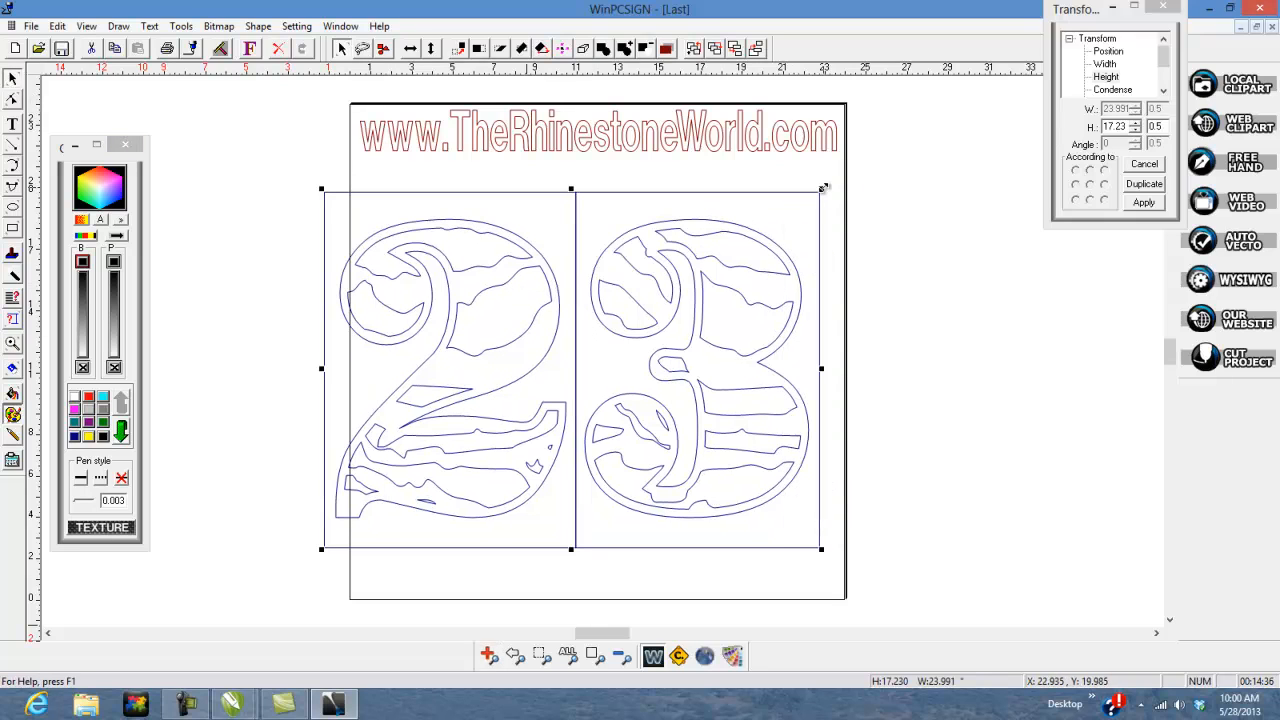
drag(822, 187, 697, 208)
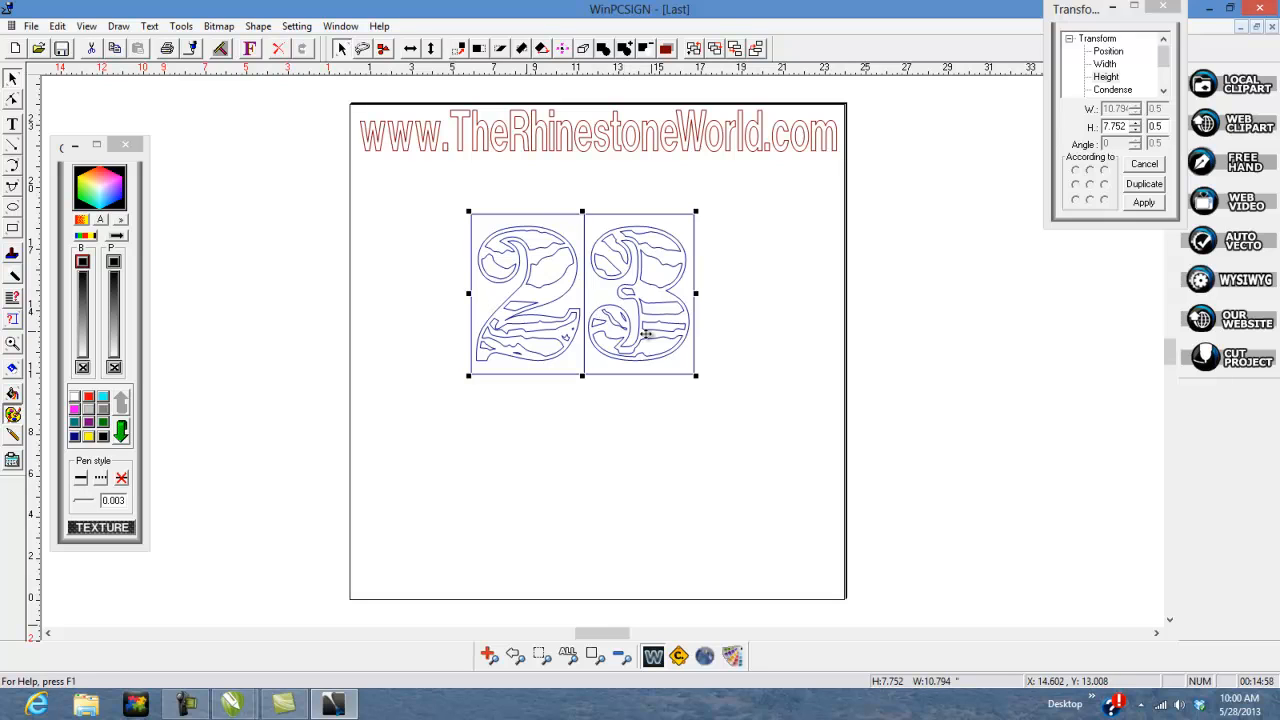
drag(654, 330, 643, 325)
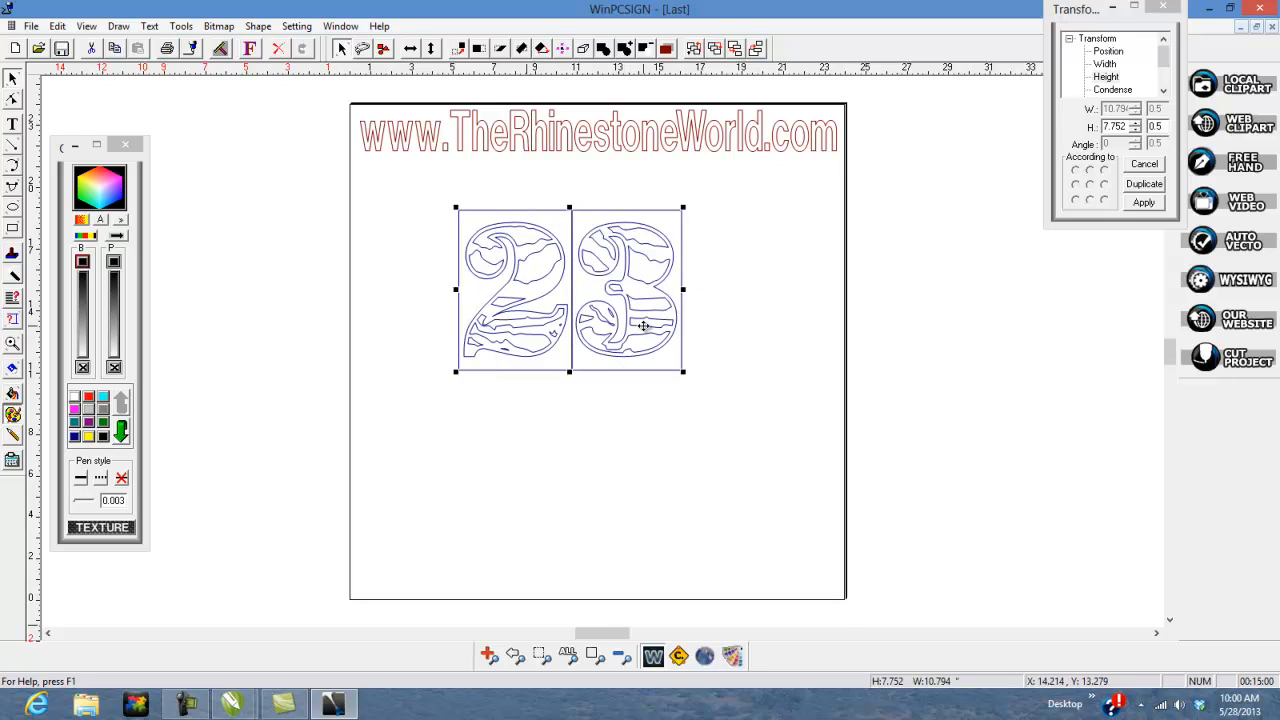
scroll(650, 323, up, 3)
scroll(630, 315, down, 3)
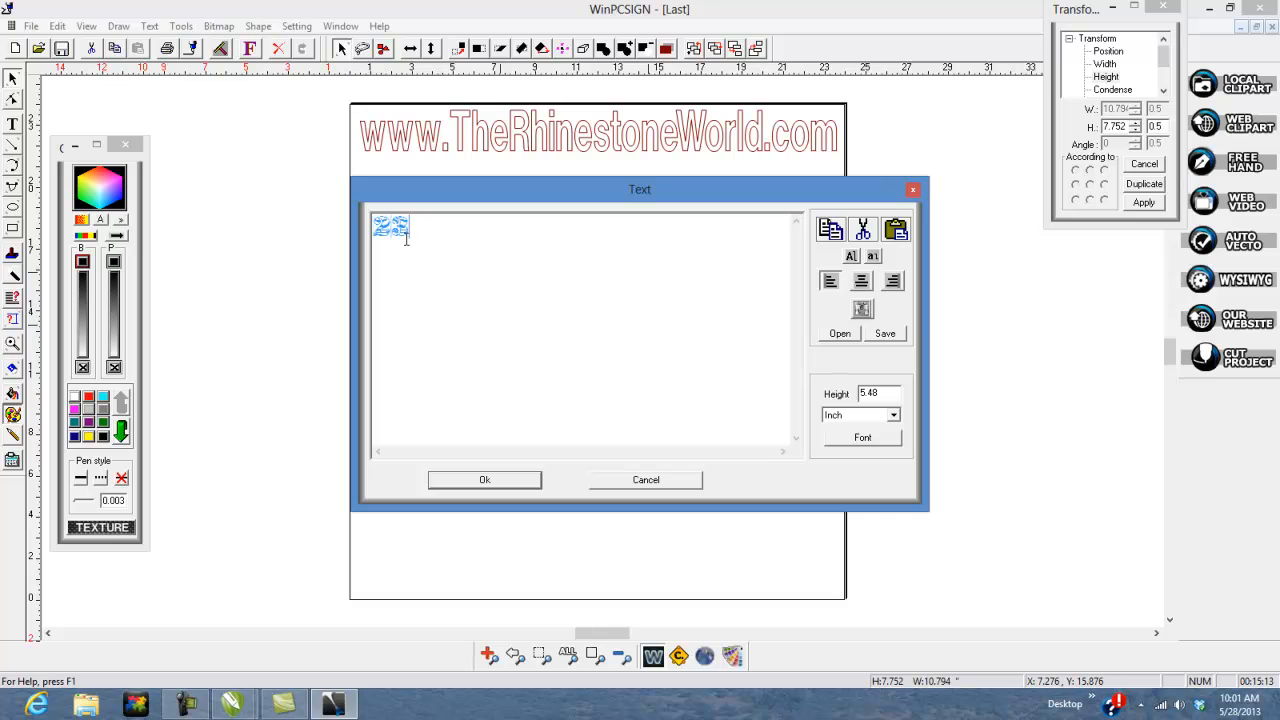
click(524, 484)
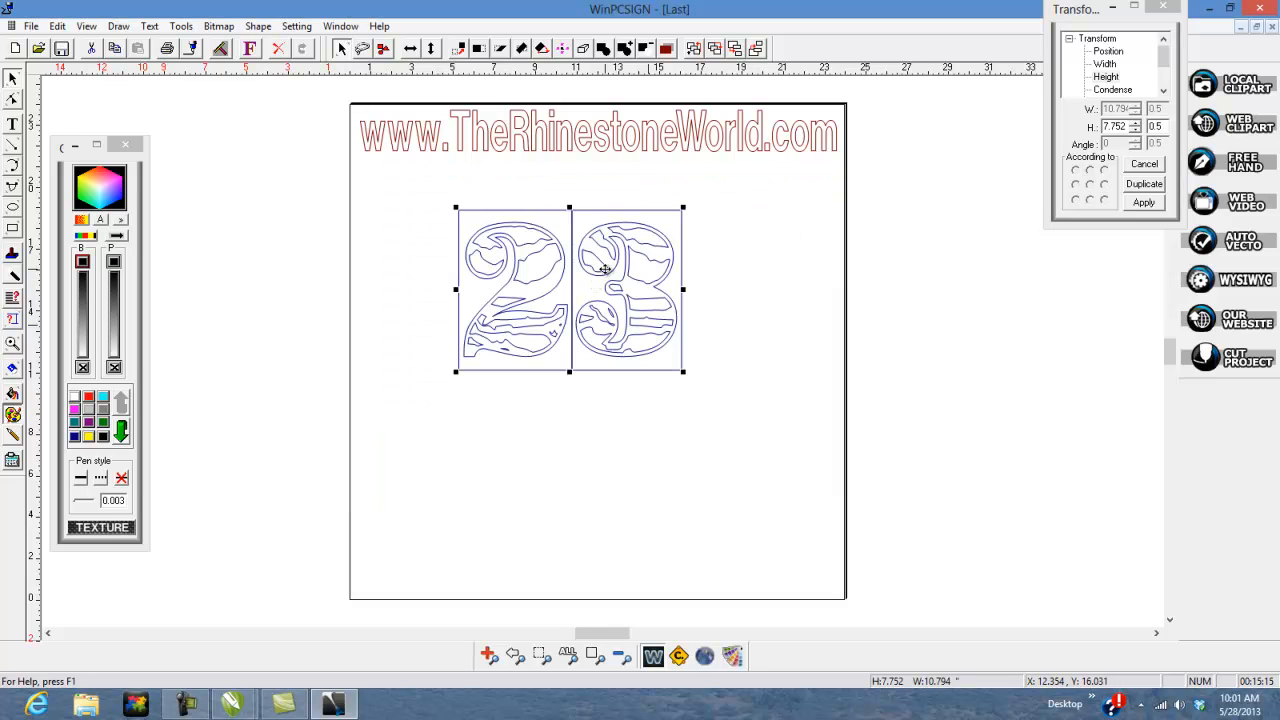
- Duplicate the zebra-patterned "23" and place the copy directly below the original
right_click(606, 272)
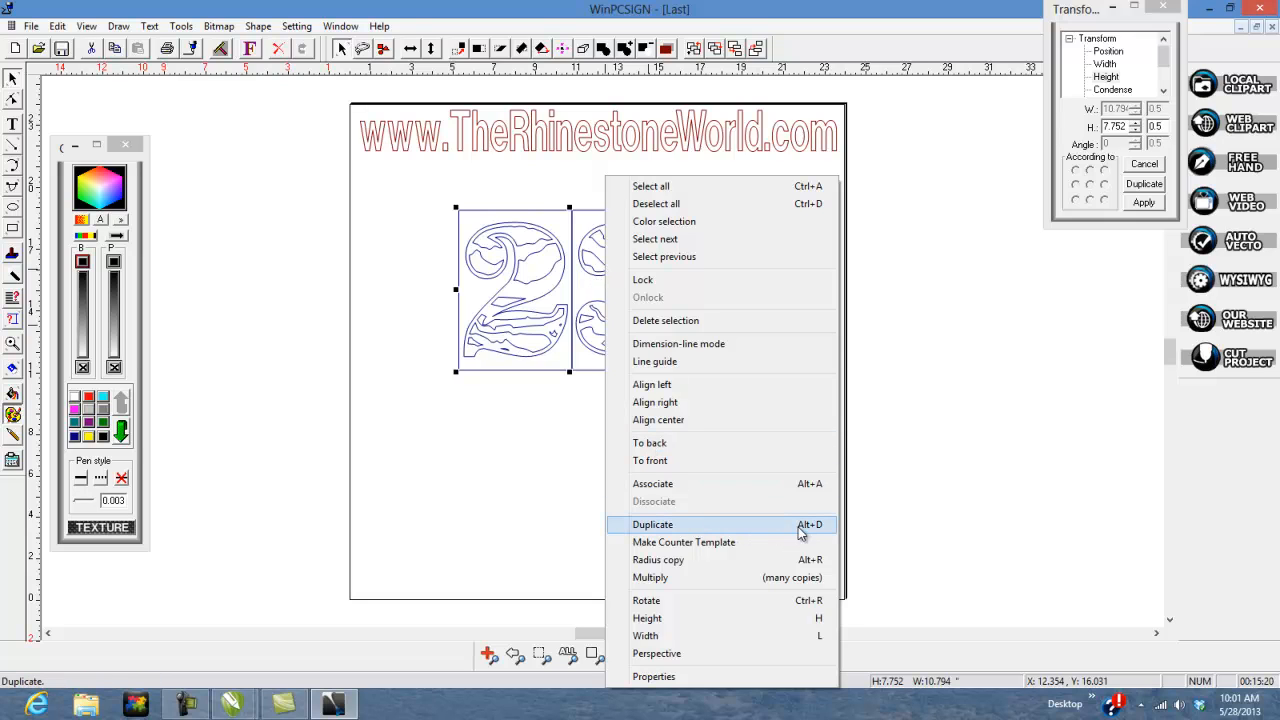
click(757, 534)
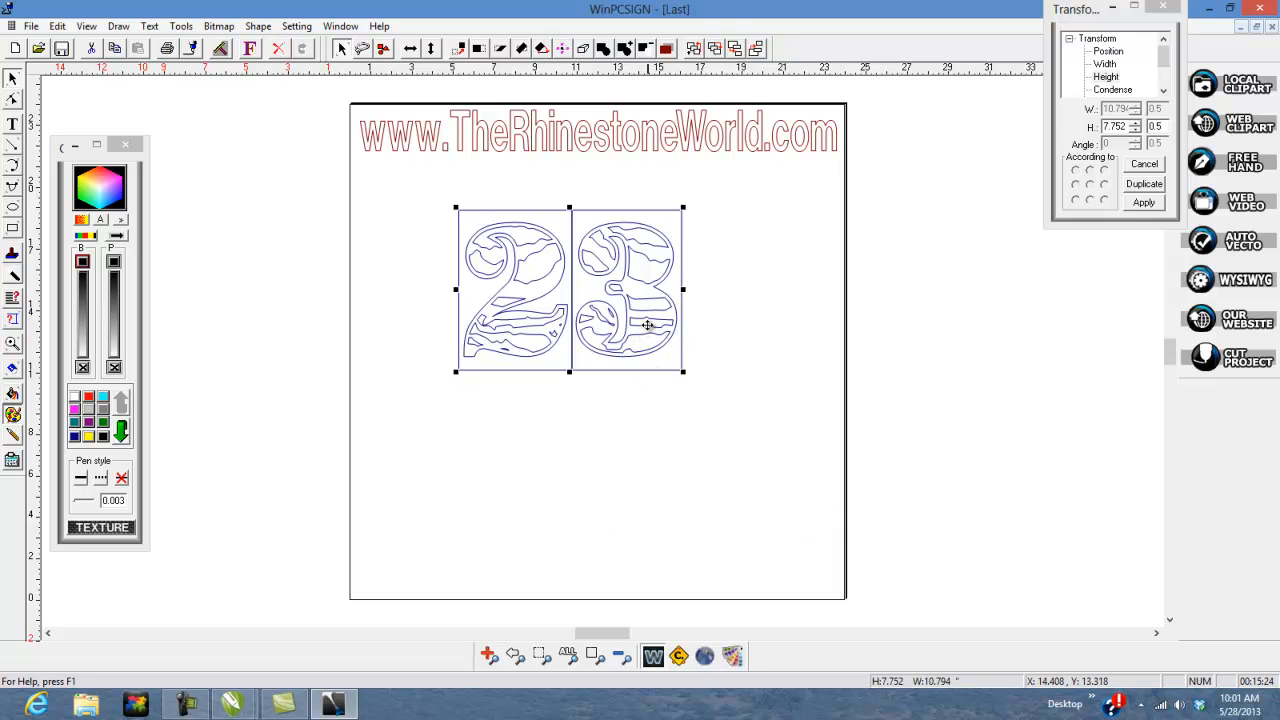
drag(648, 325, 651, 493)
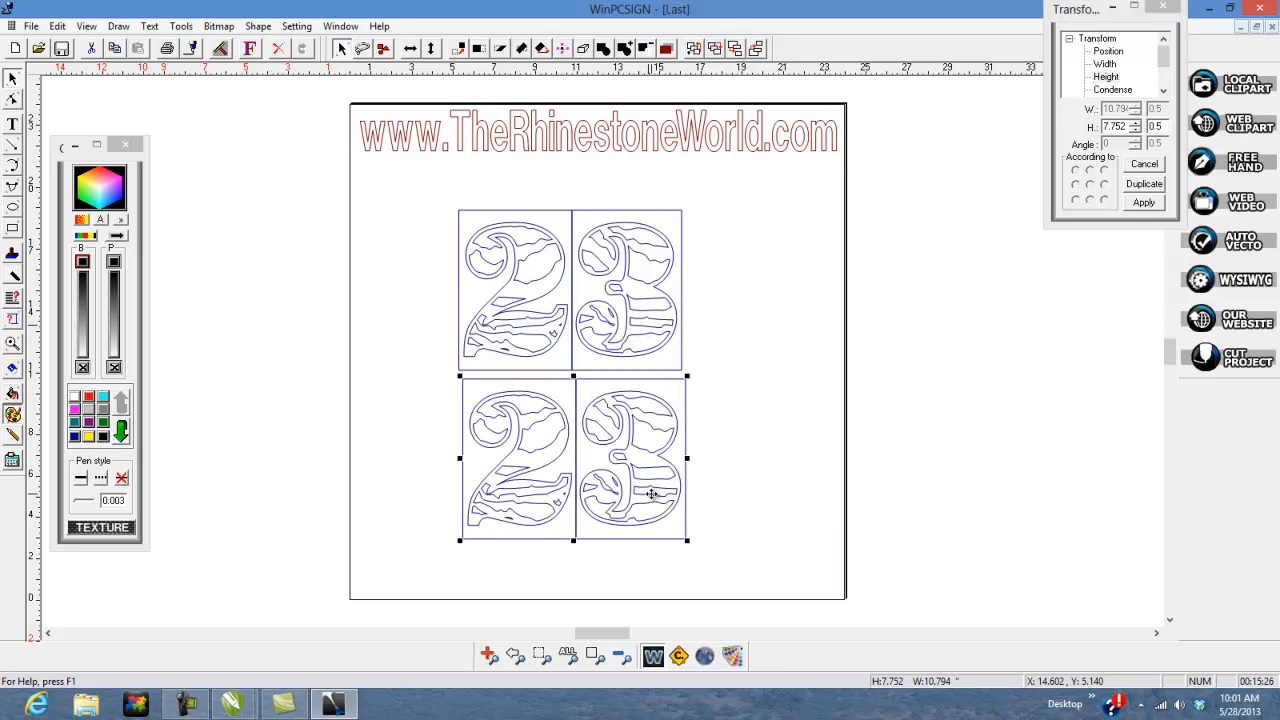
- Replace the lower copy's text with the font's stripes-only characters for 2 and 3, without the outer number outlines
double_click(652, 494)
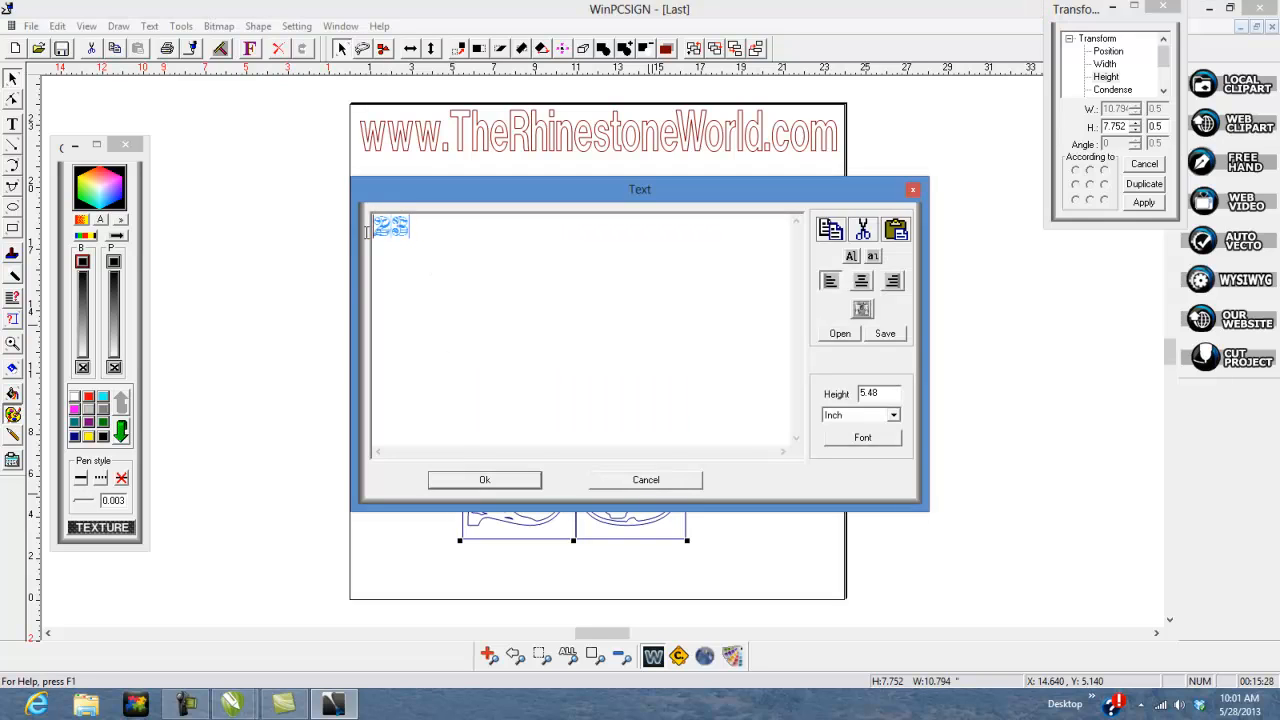
click(478, 240)
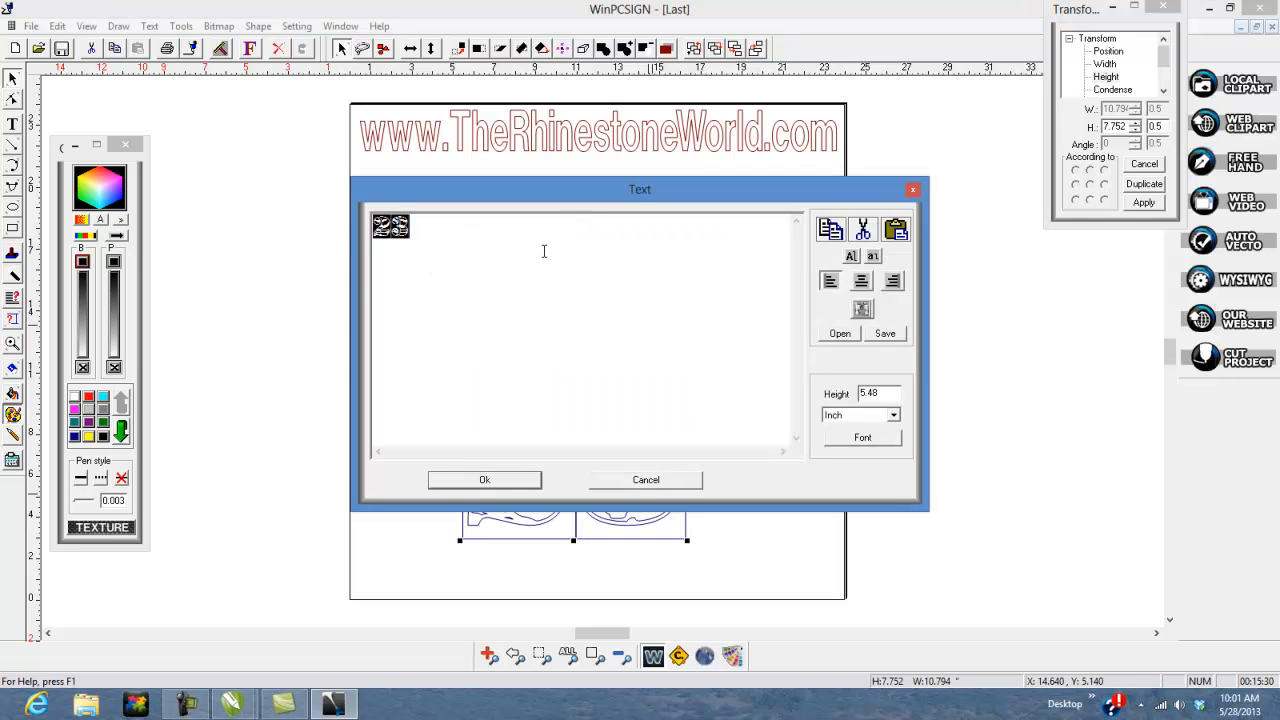
text(2)
key(BackSpace)
key(BackSpace)
key(BackSpace)
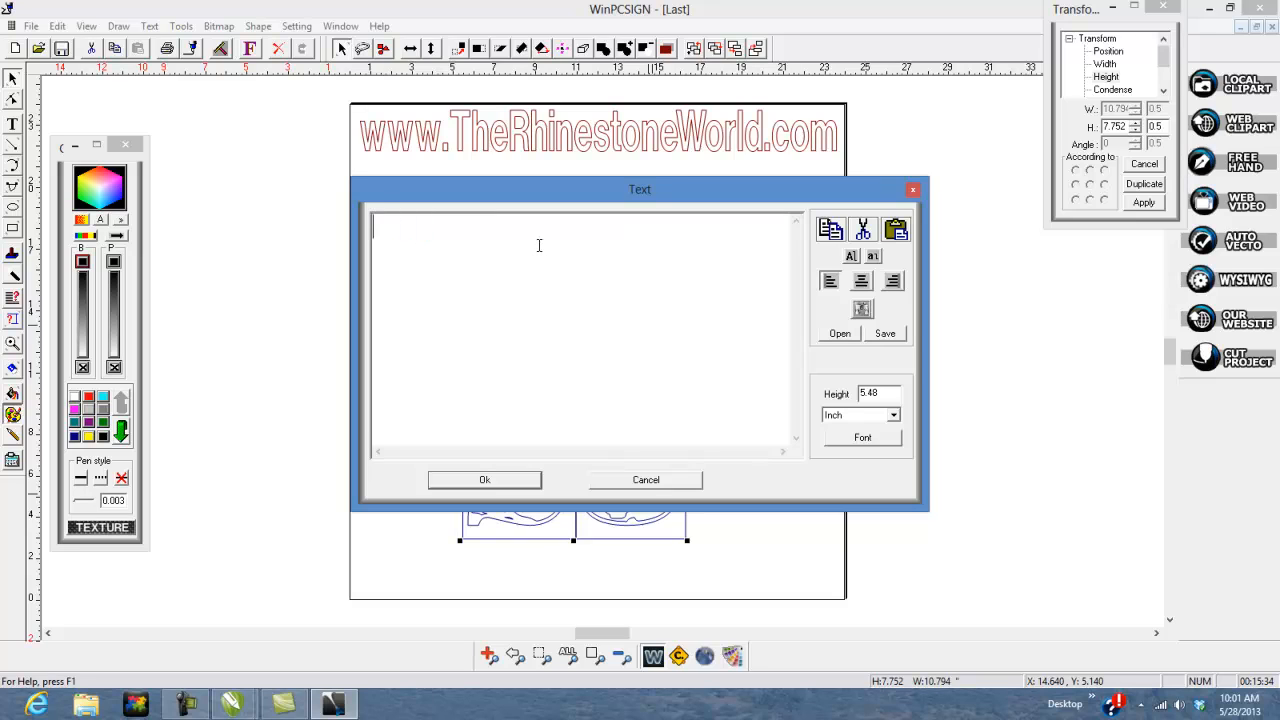
text(23)
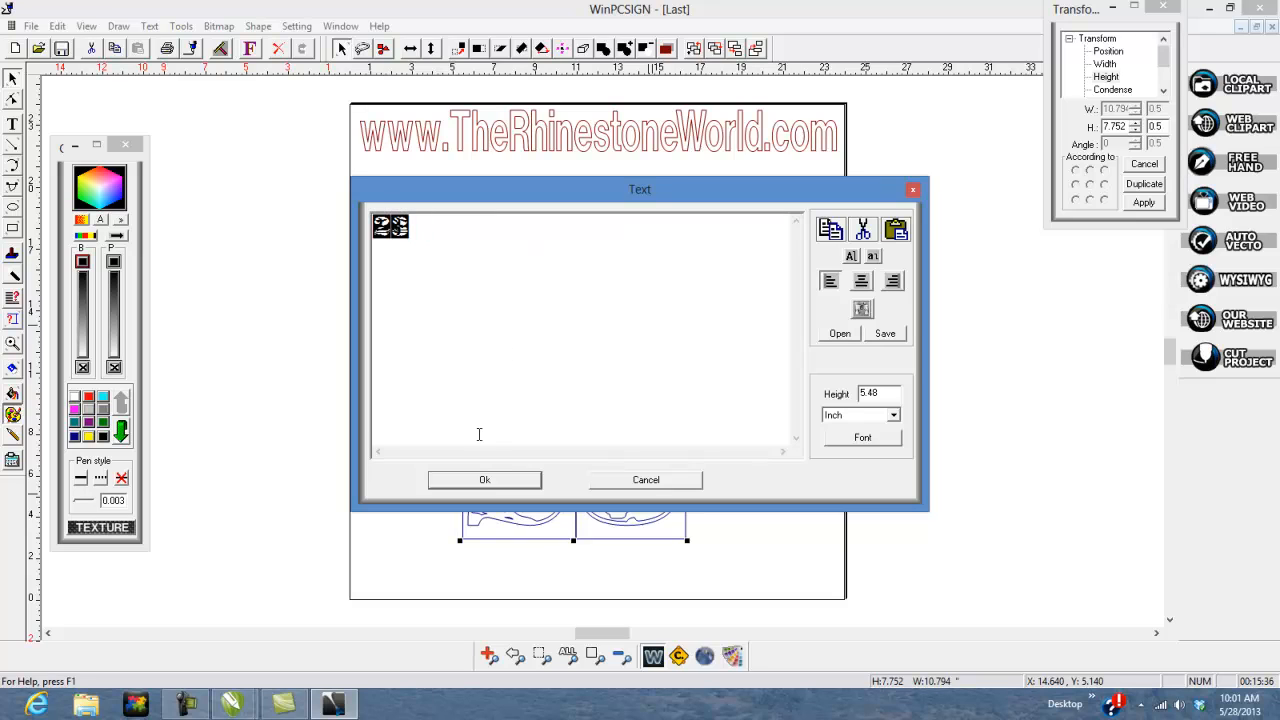
click(484, 480)
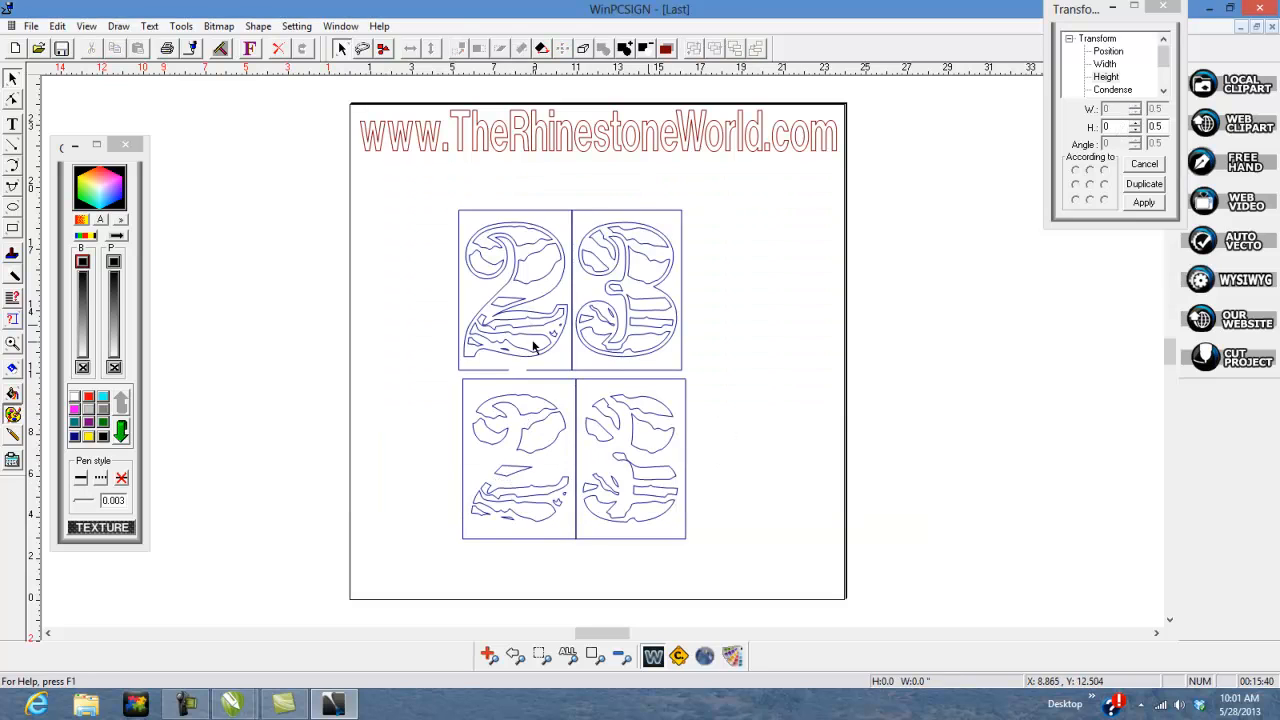
- Overlay the stripes-only "23" on the outlined "23", and nudge it until the stripe edges line up closely
click(543, 414)
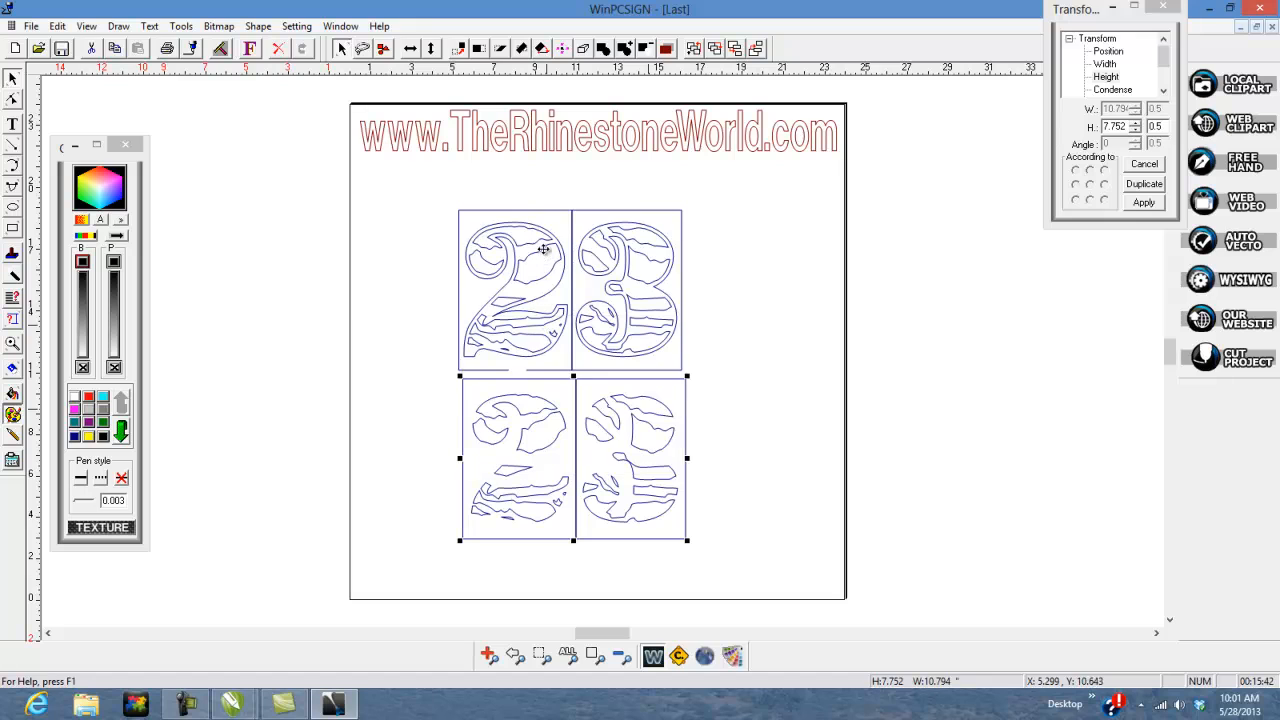
drag(543, 249, 540, 246)
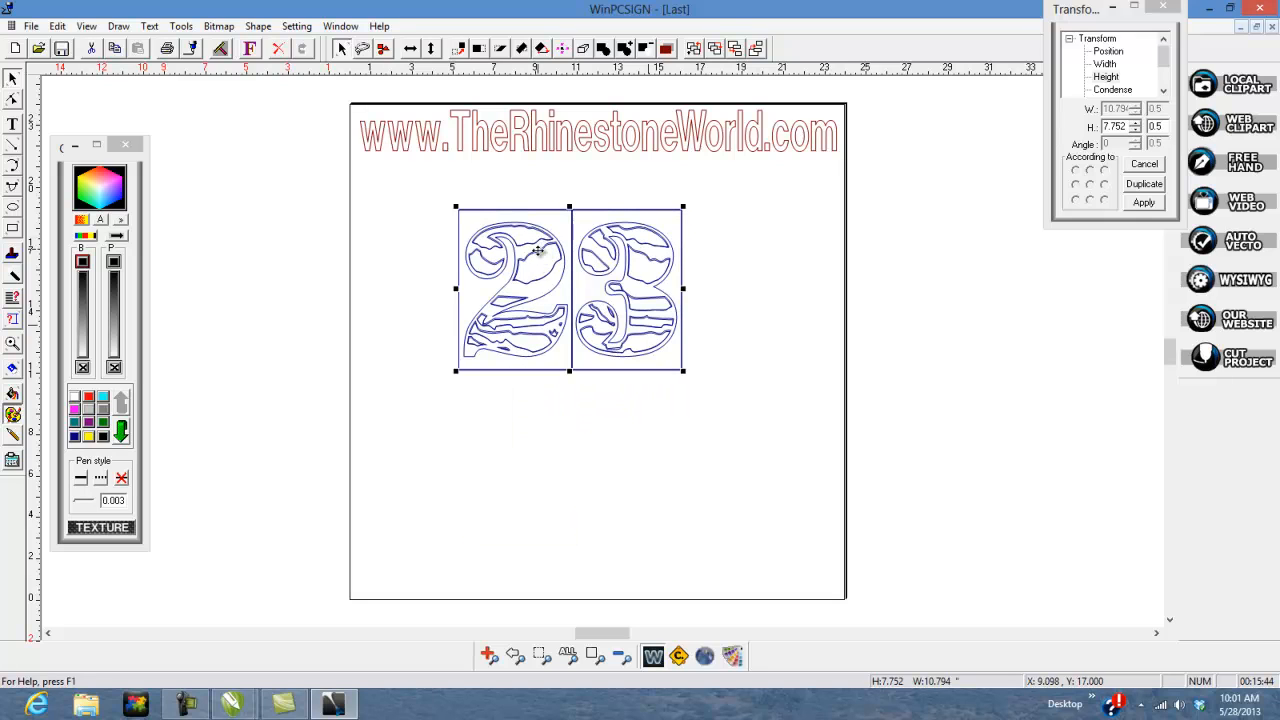
click(489, 660)
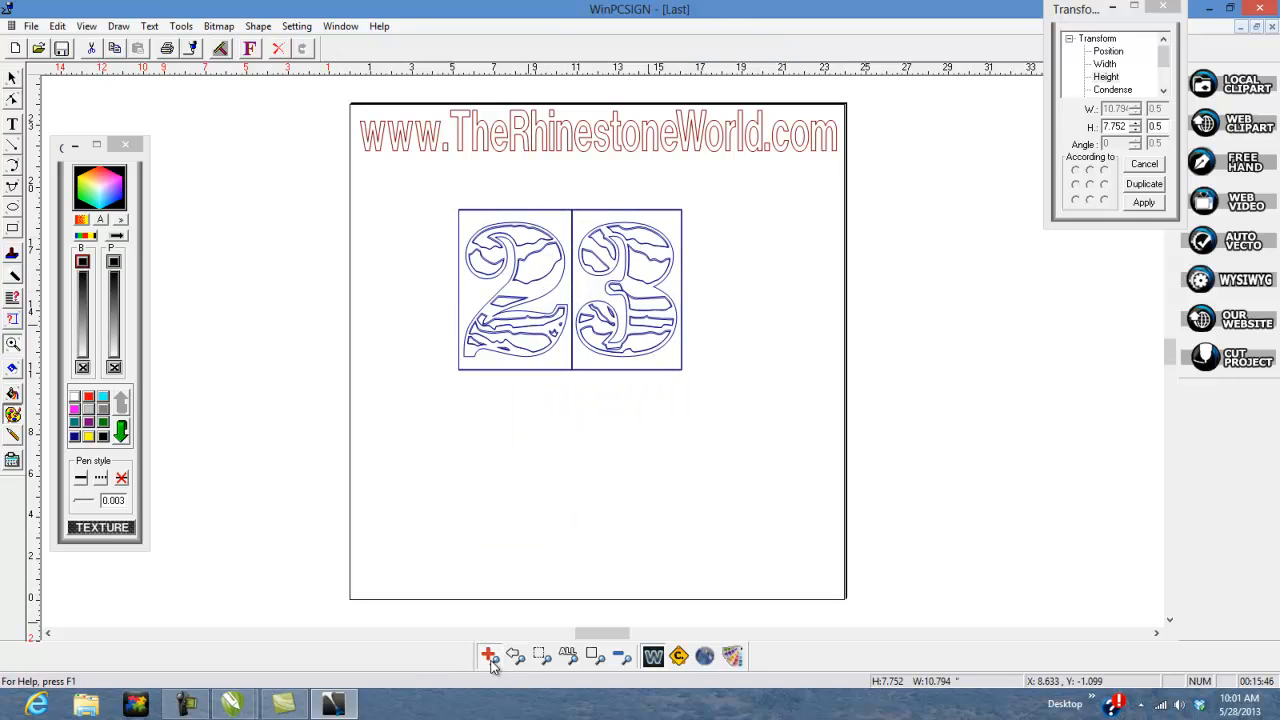
drag(437, 209, 565, 295)
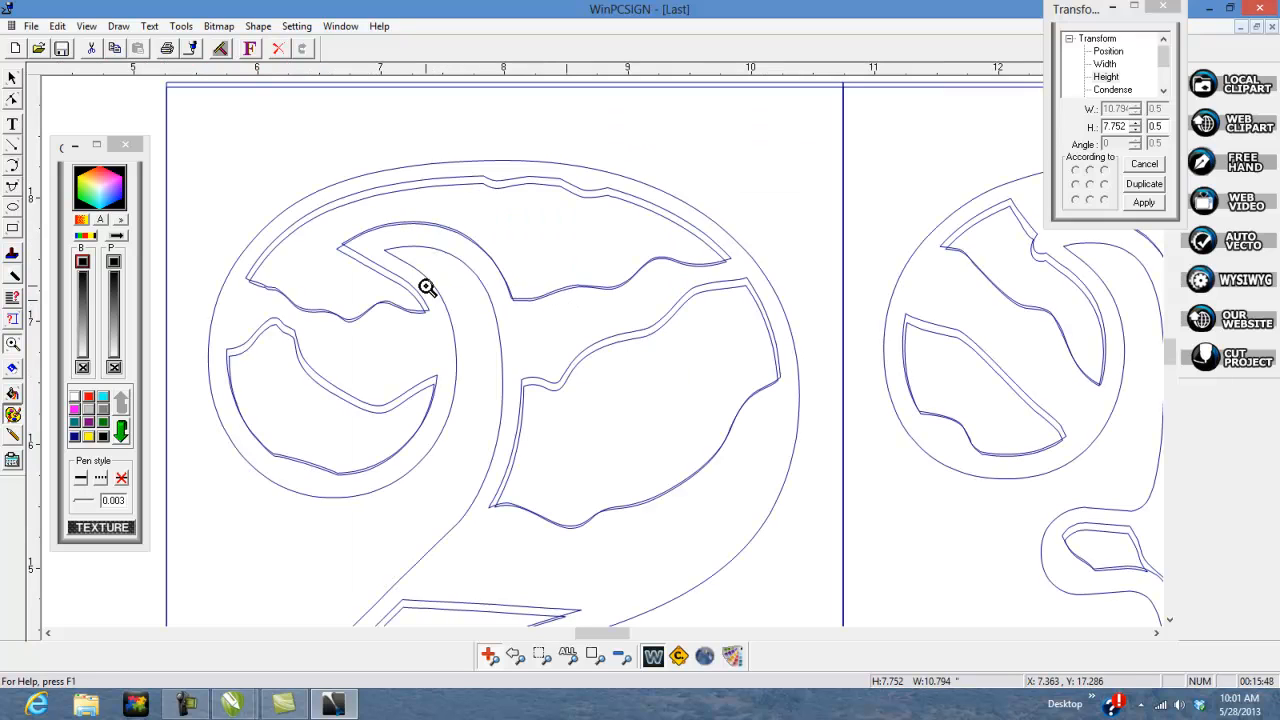
click(12, 78)
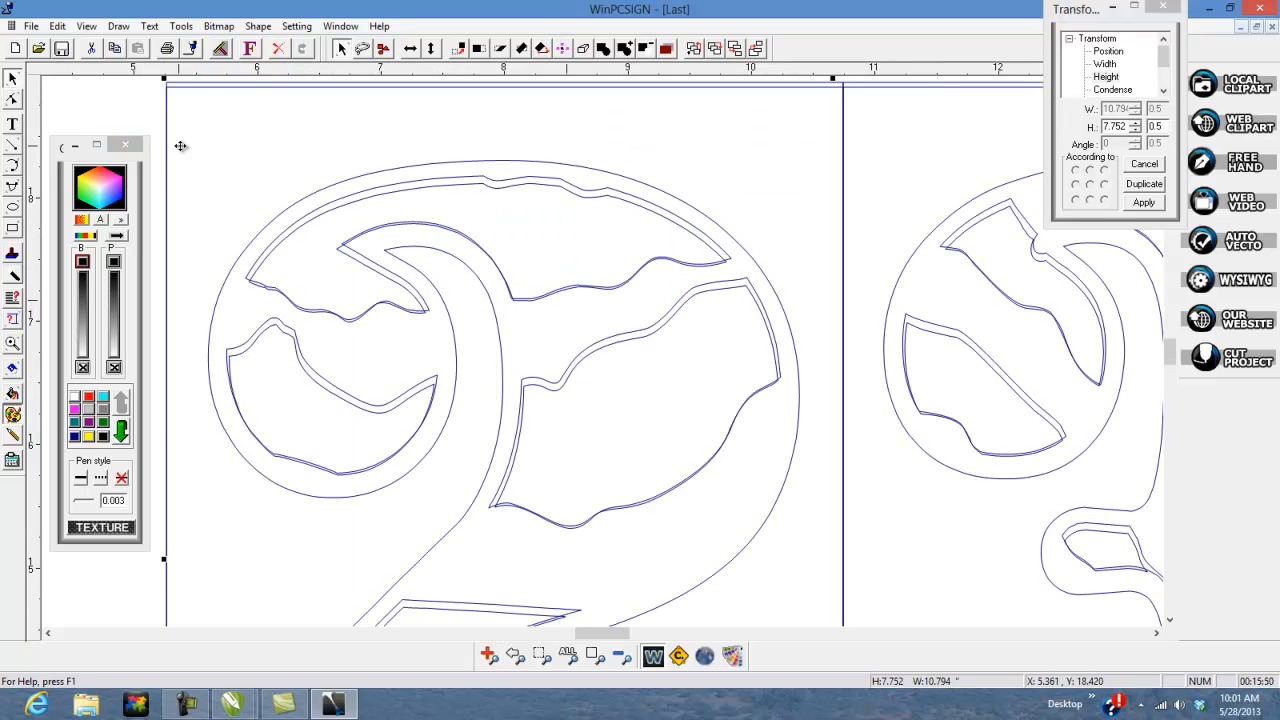
drag(210, 122, 211, 129)
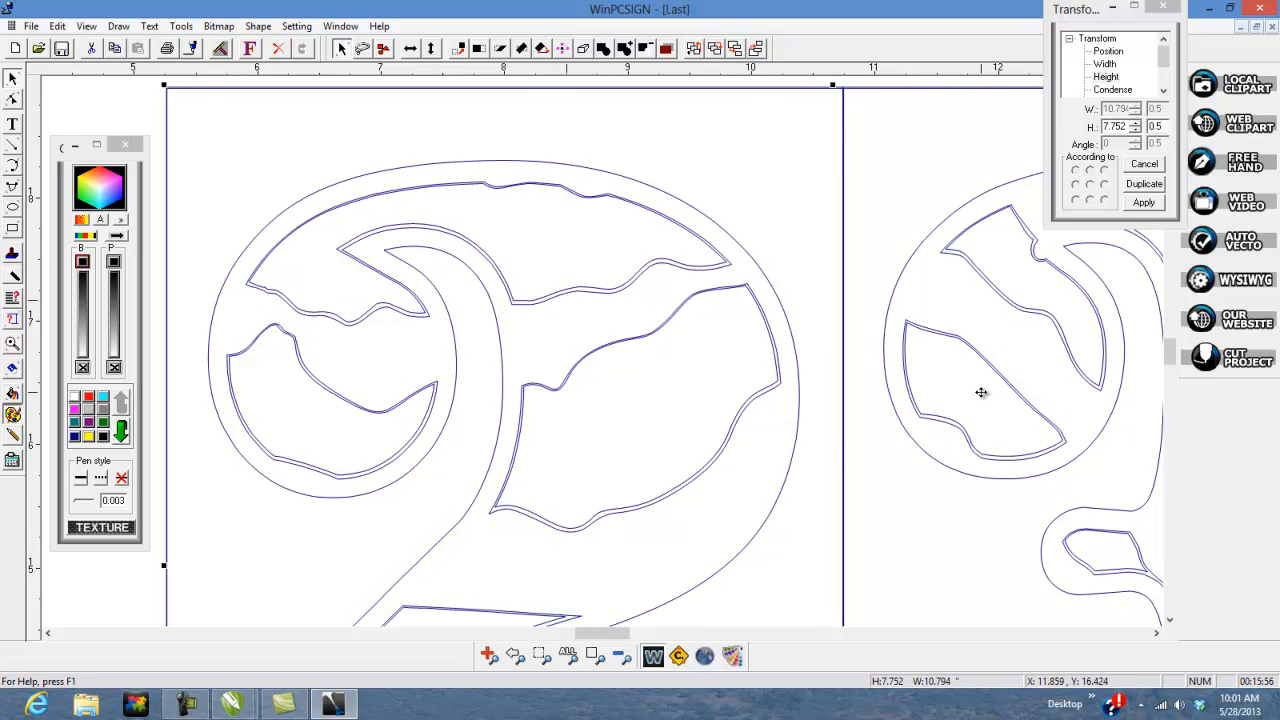
scroll(817, 477, down, 3)
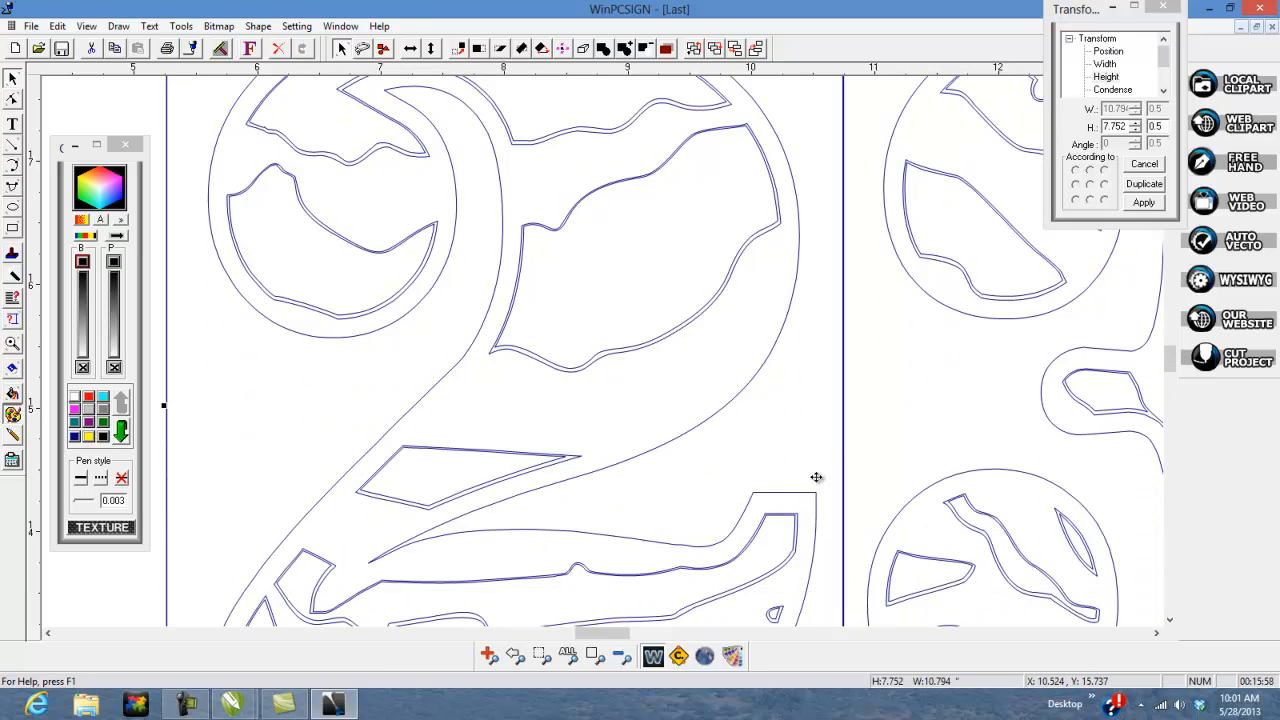
click(568, 656)
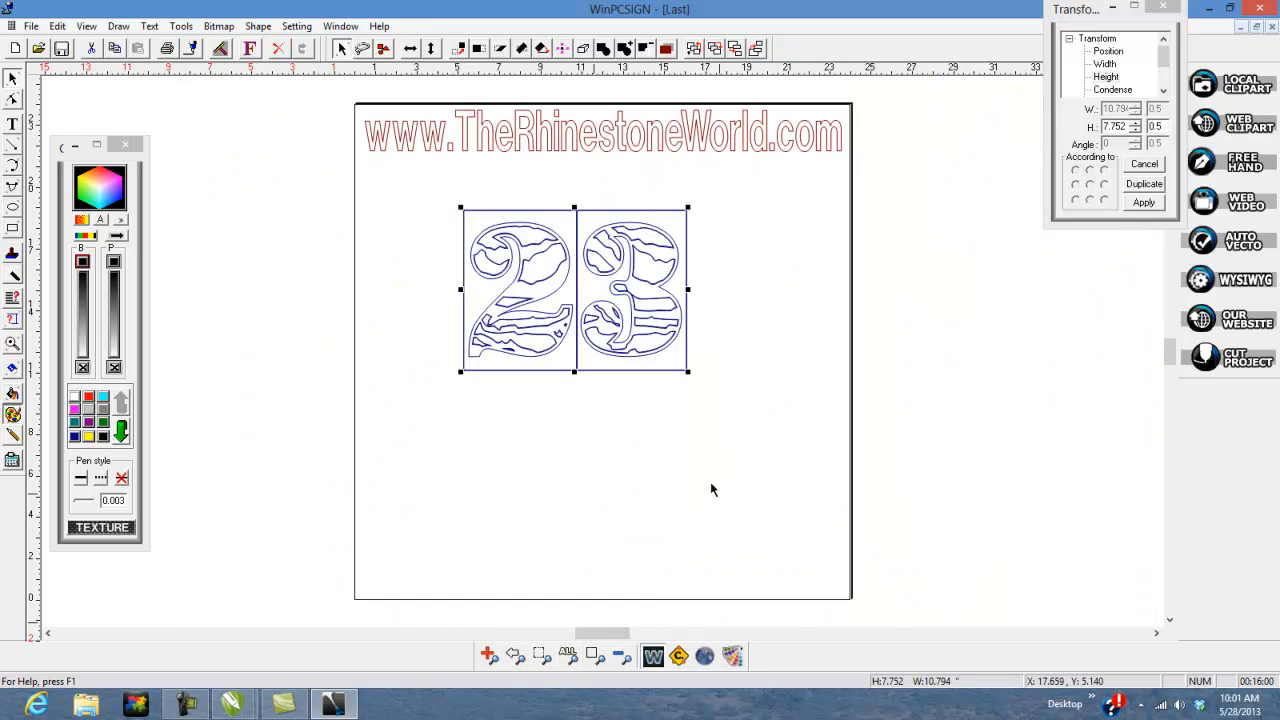
- Move the stripes-only "23" back directly below the outlined "23" and clear the selection
drag(613, 362, 615, 531)
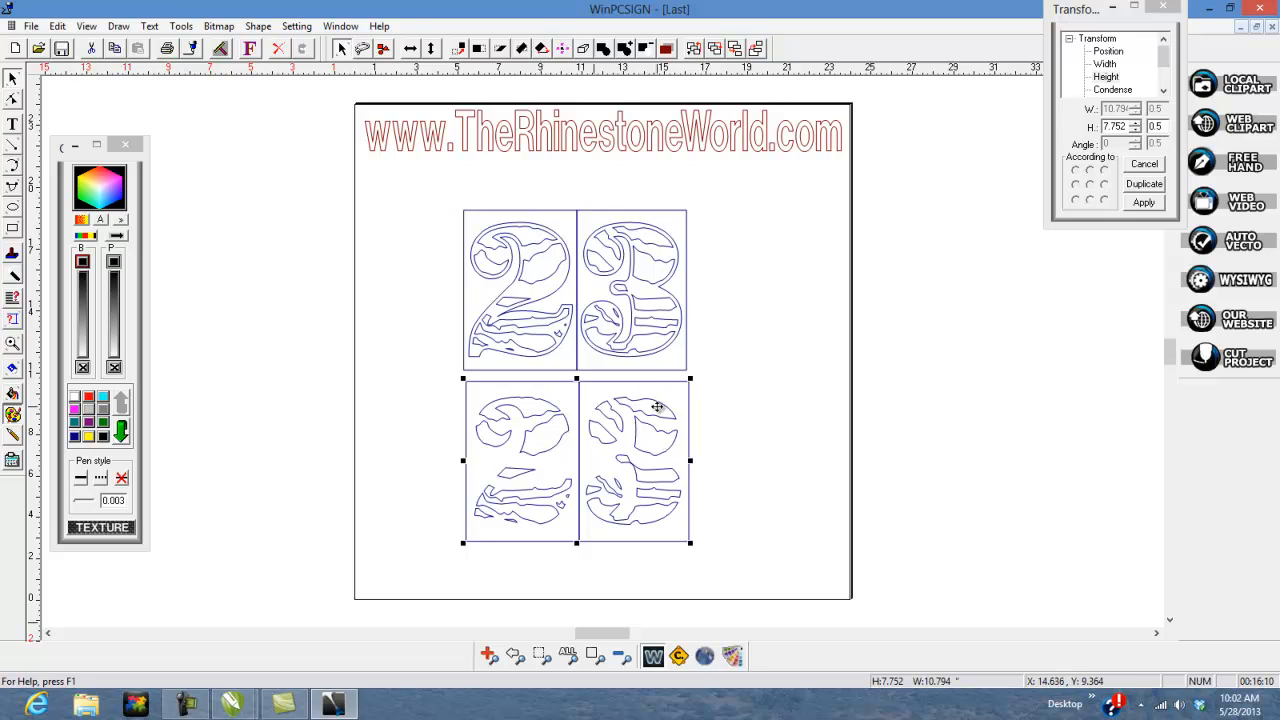
drag(657, 406, 653, 401)
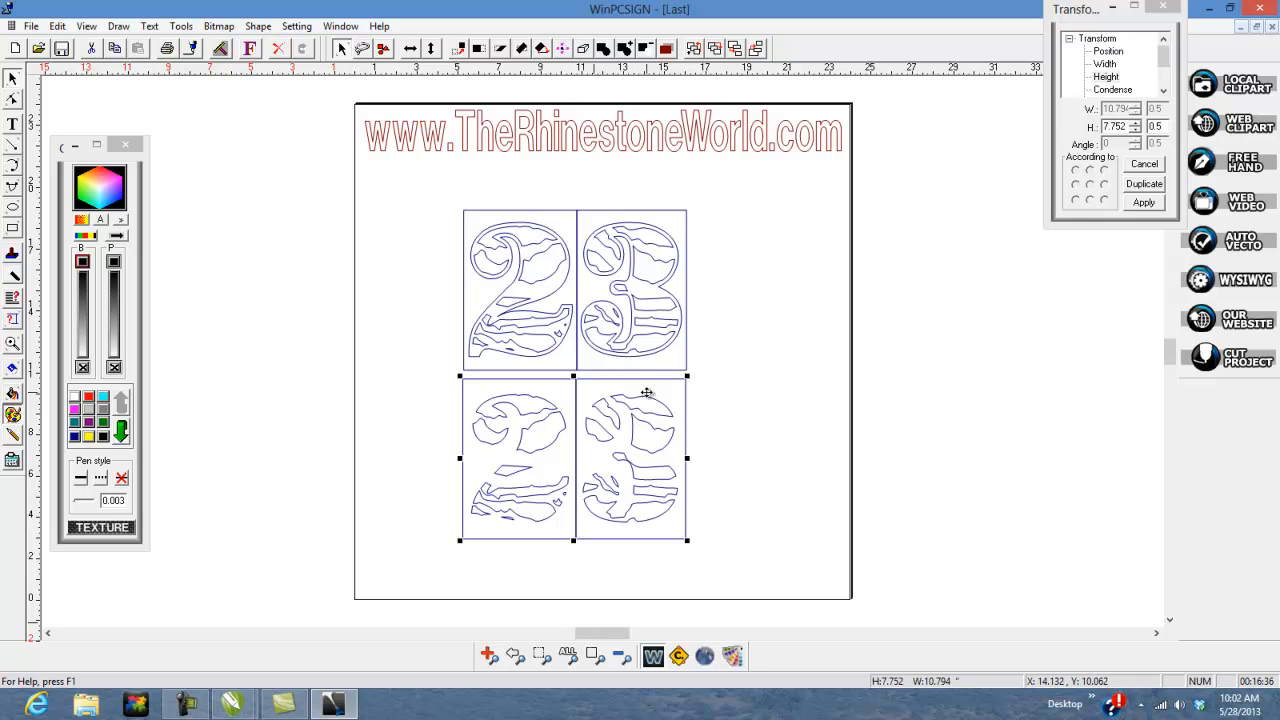
click(716, 360)
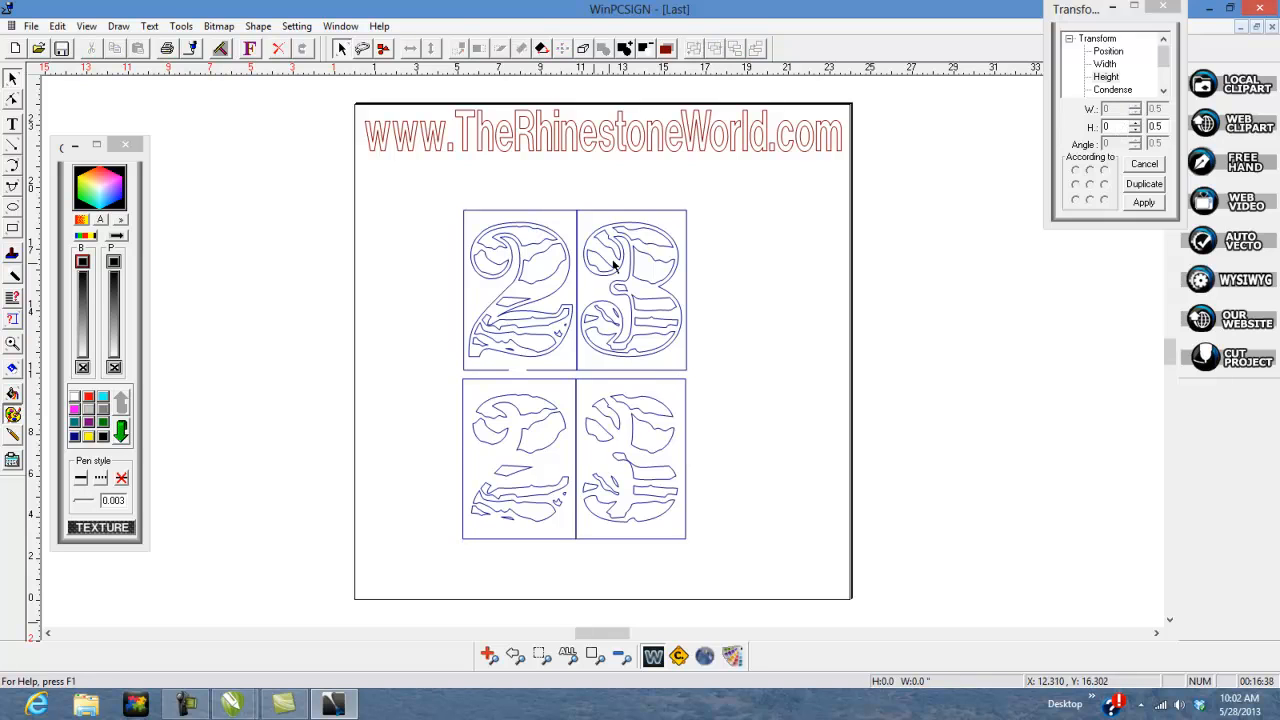
- Try scaling the outlined "23" down to about 10.15 by 7.29 inches, and undo the scaling
click(556, 284)
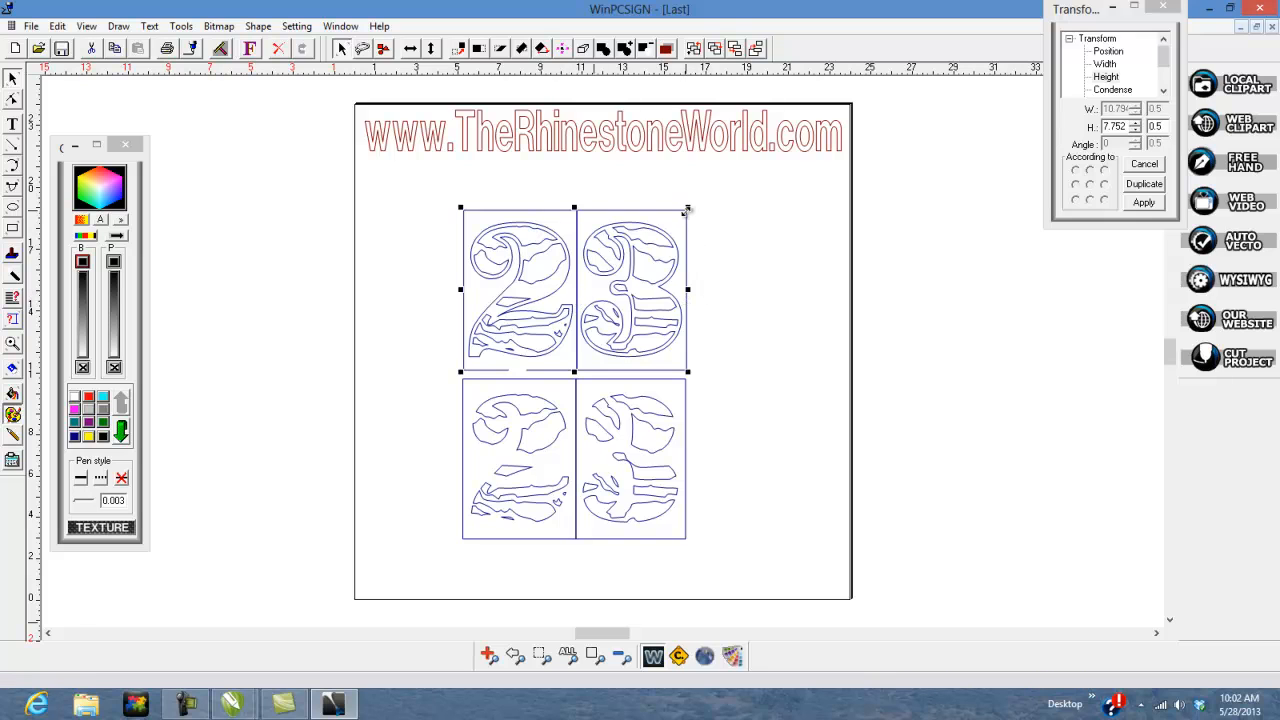
drag(687, 208, 666, 220)
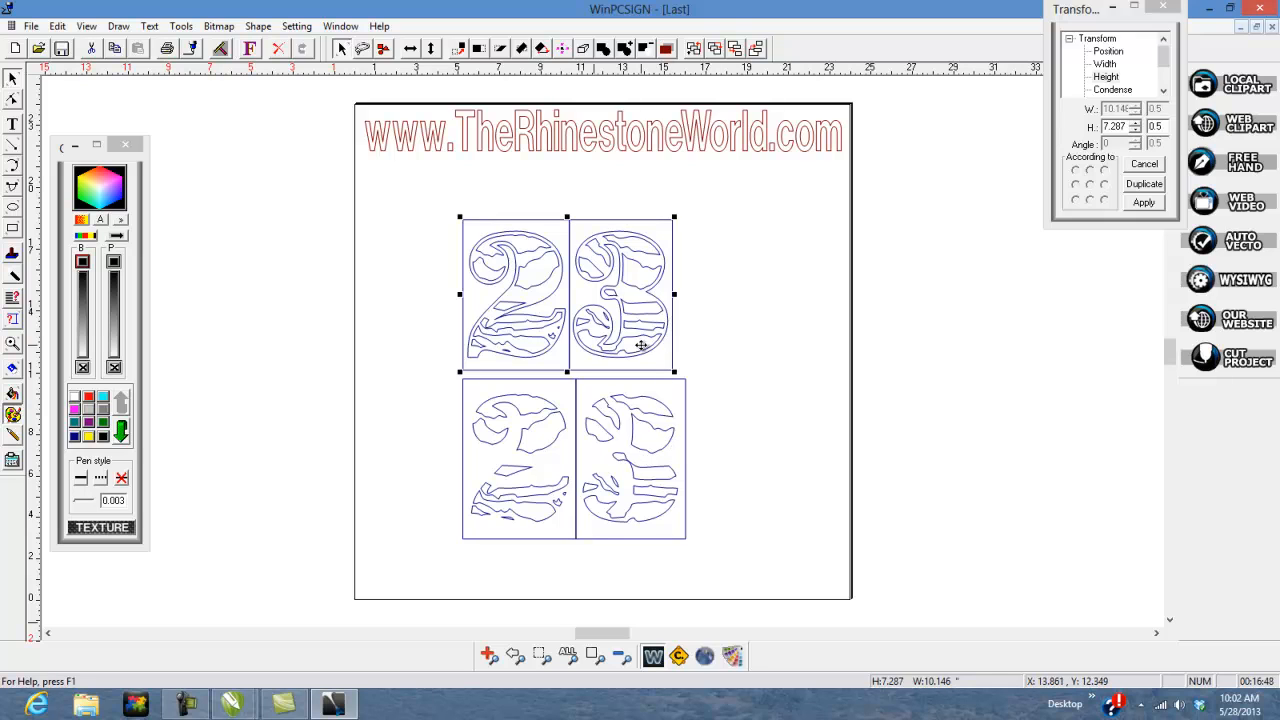
key(ctrl+z)
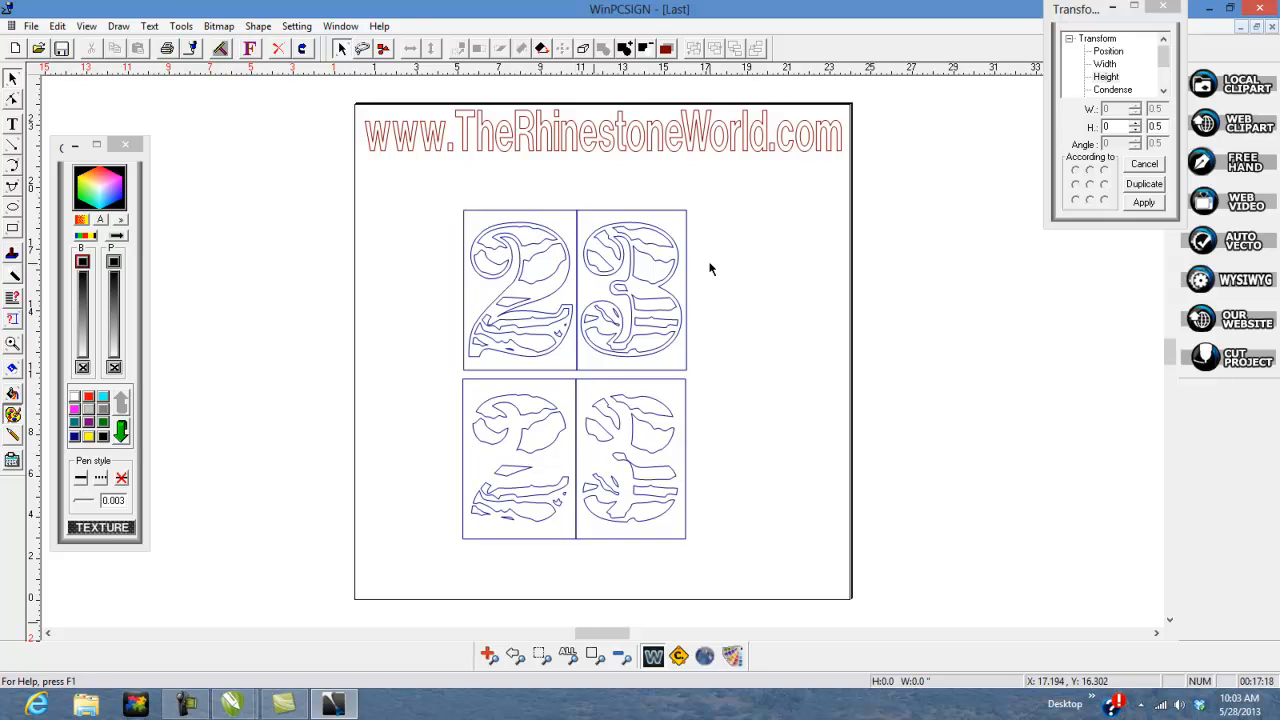
- Select both the outlined and the stripes-only "23" and apply Mirror text to them
click(660, 287)
drag(746, 200, 408, 557)
click(149, 26)
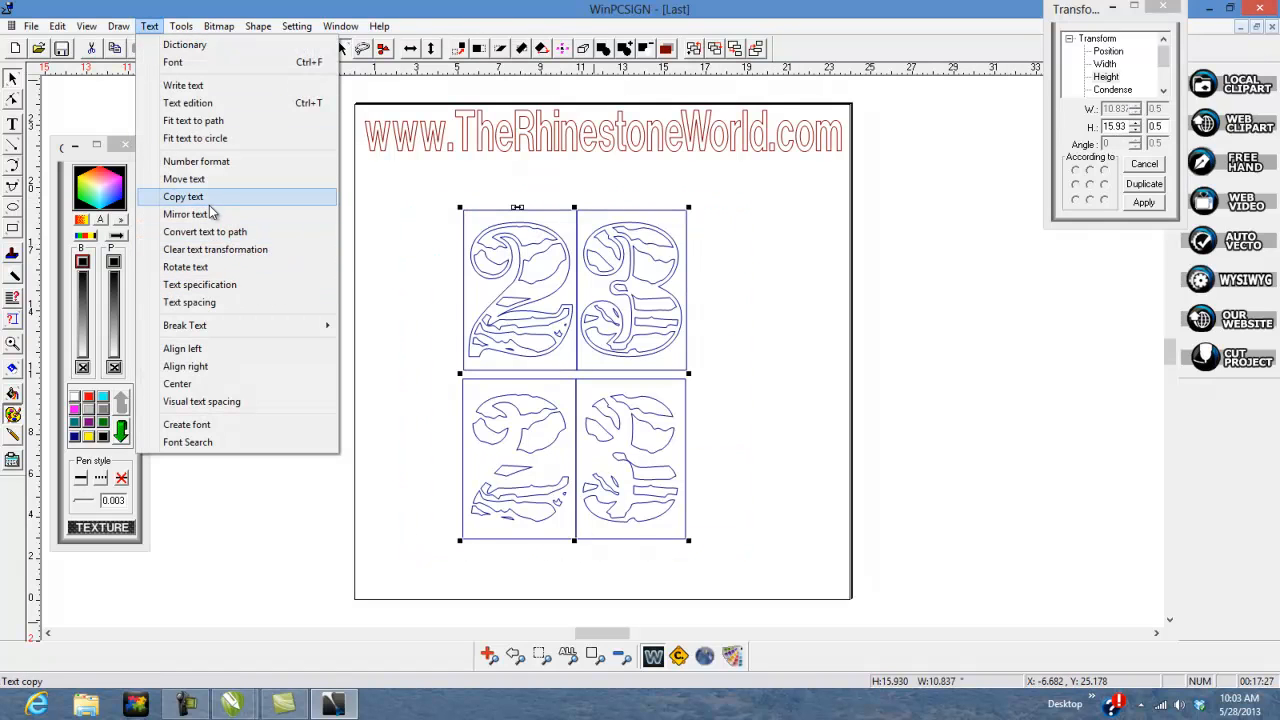
click(285, 214)
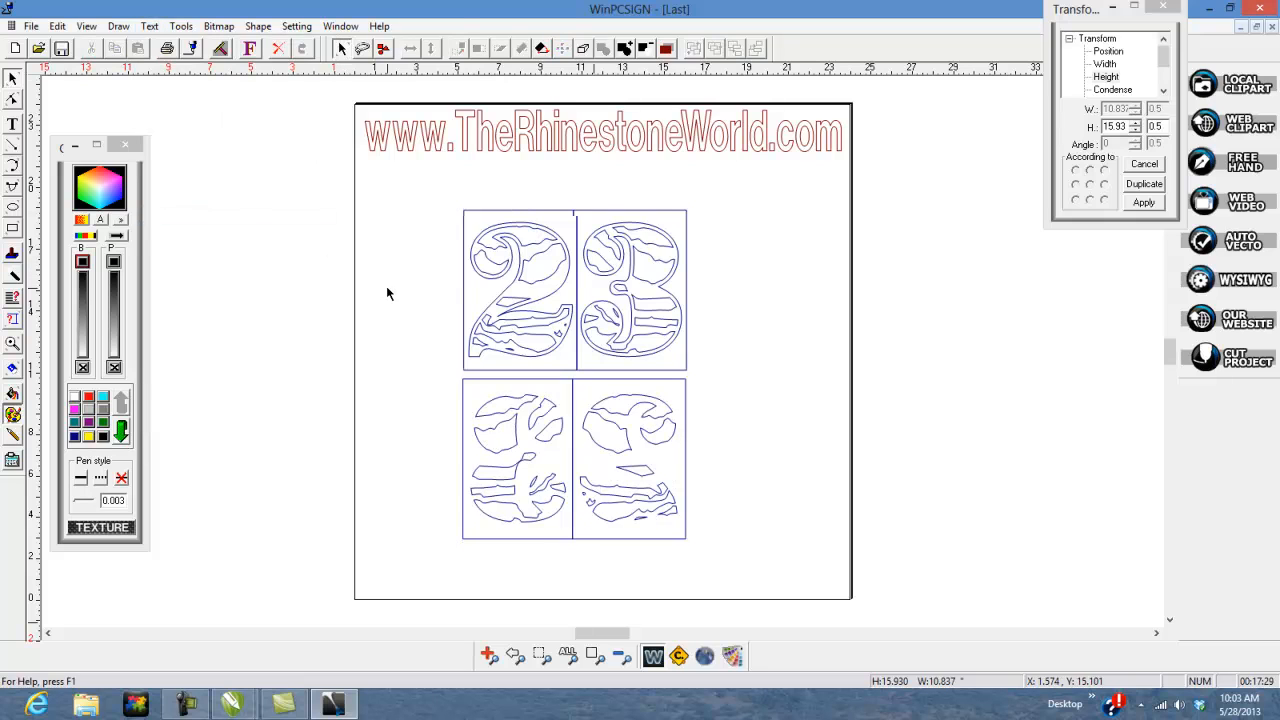
- Try to mirror the upper outlined "23" on its own
click(586, 323)
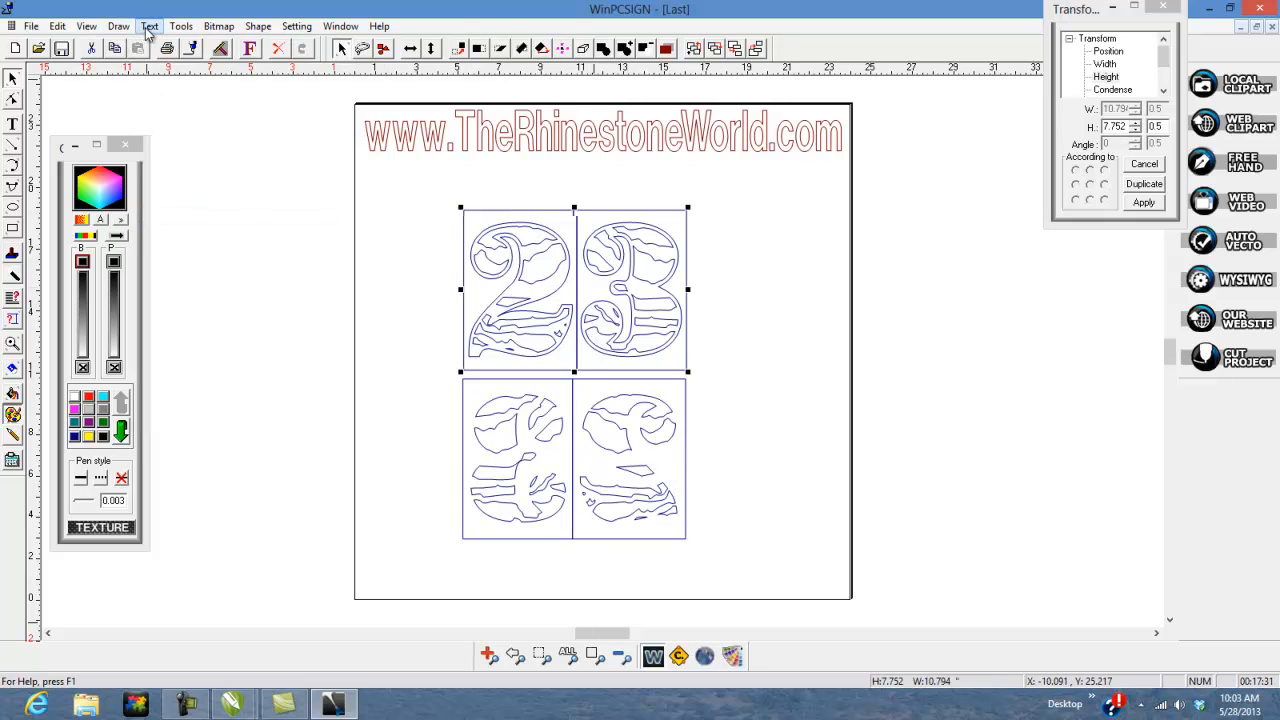
click(149, 26)
click(216, 216)
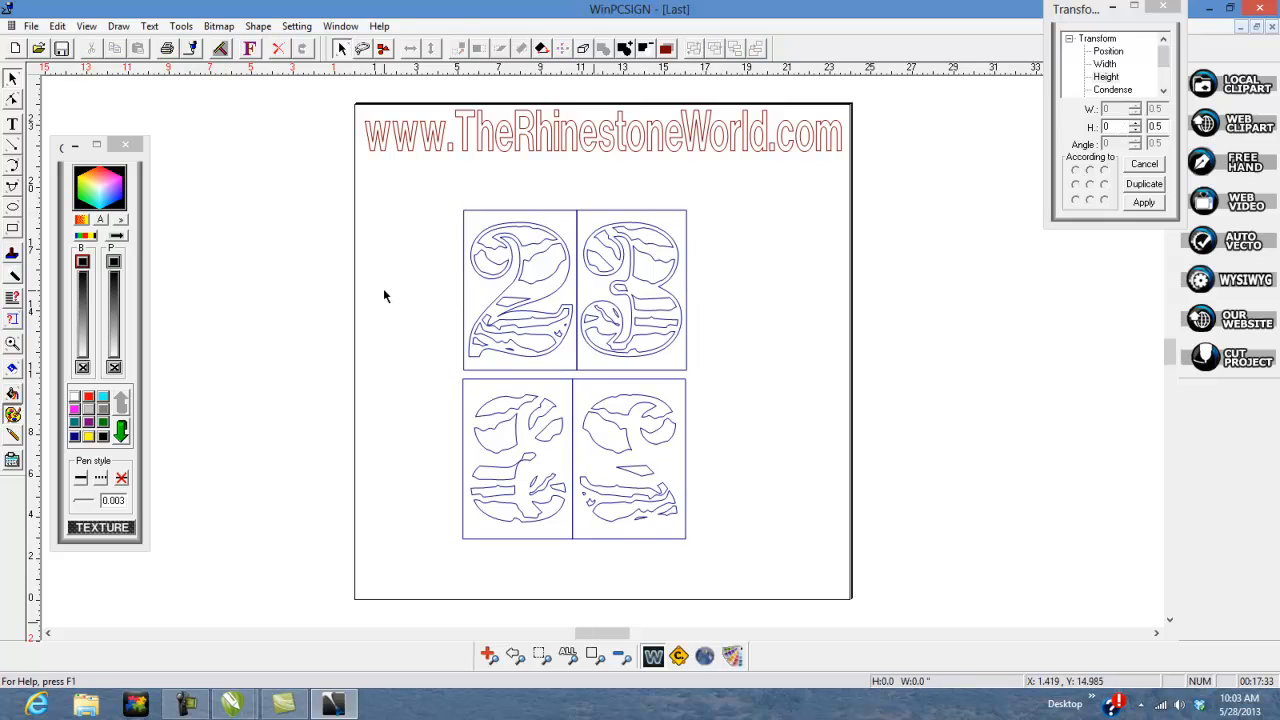
- Move the outlined "23" slightly up, away from the stripes-only number, and mirror its text
drag(543, 279, 545, 255)
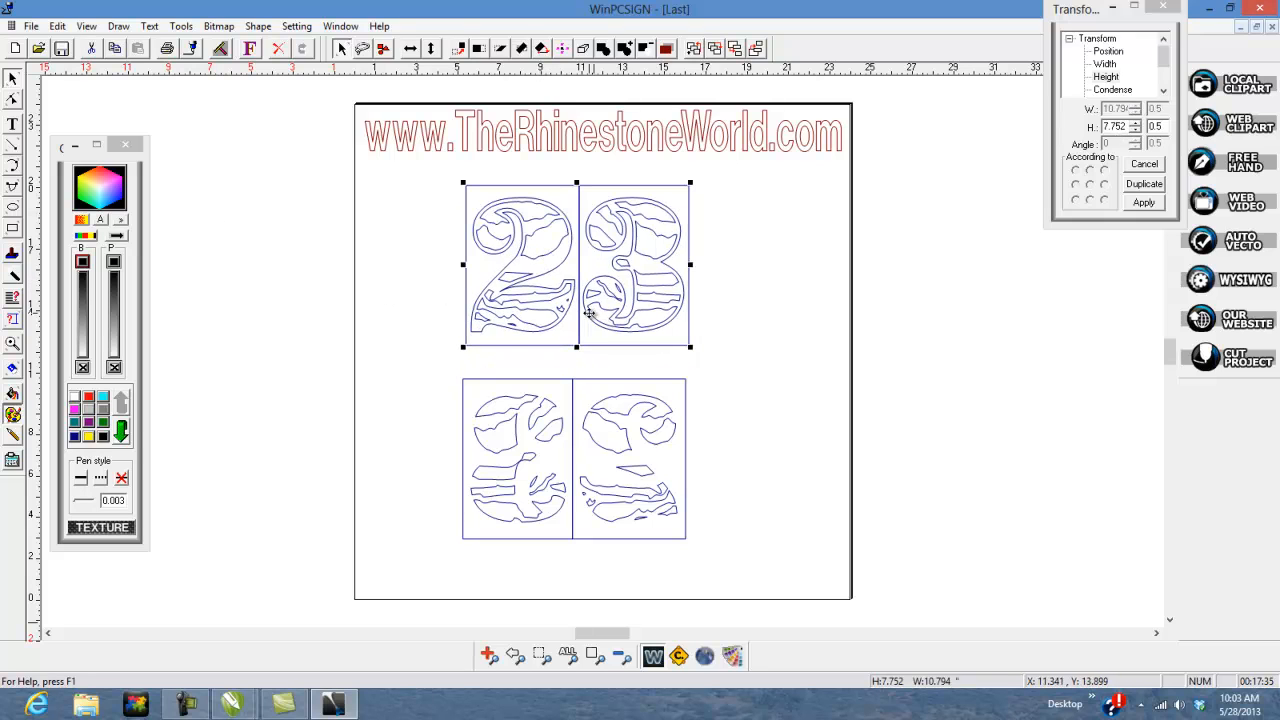
click(181, 26)
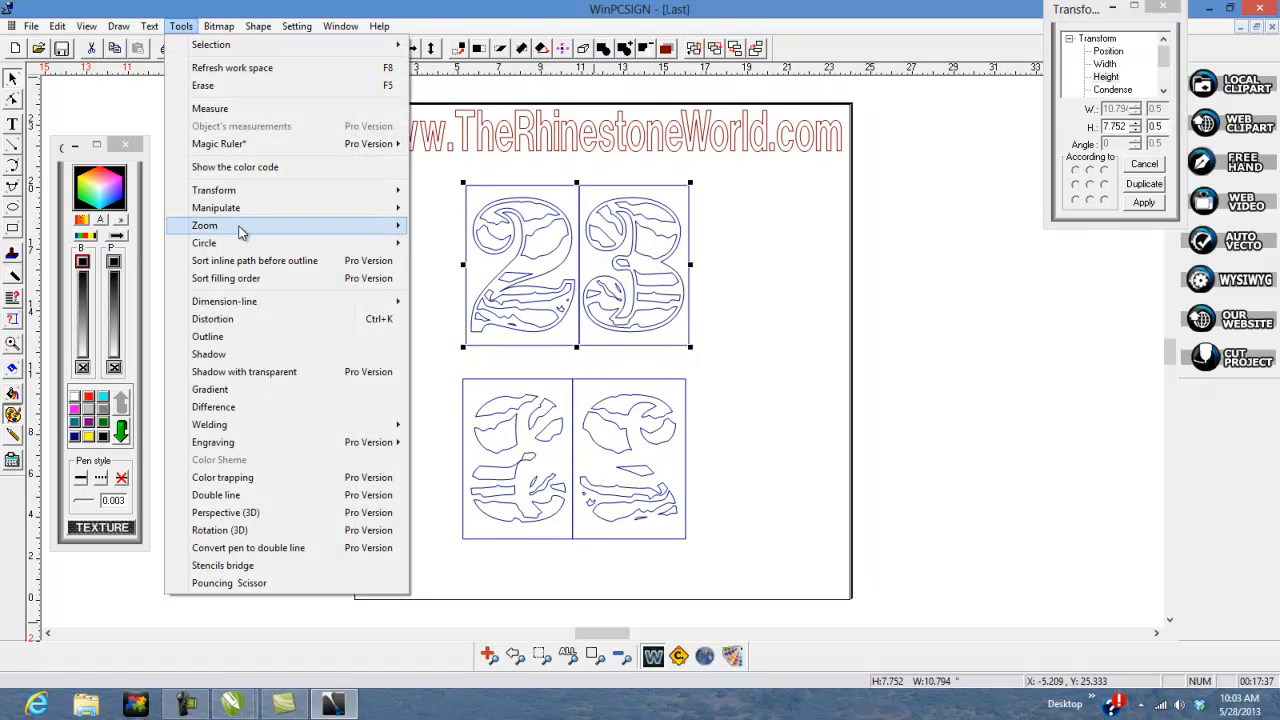
mouse_move(149, 26)
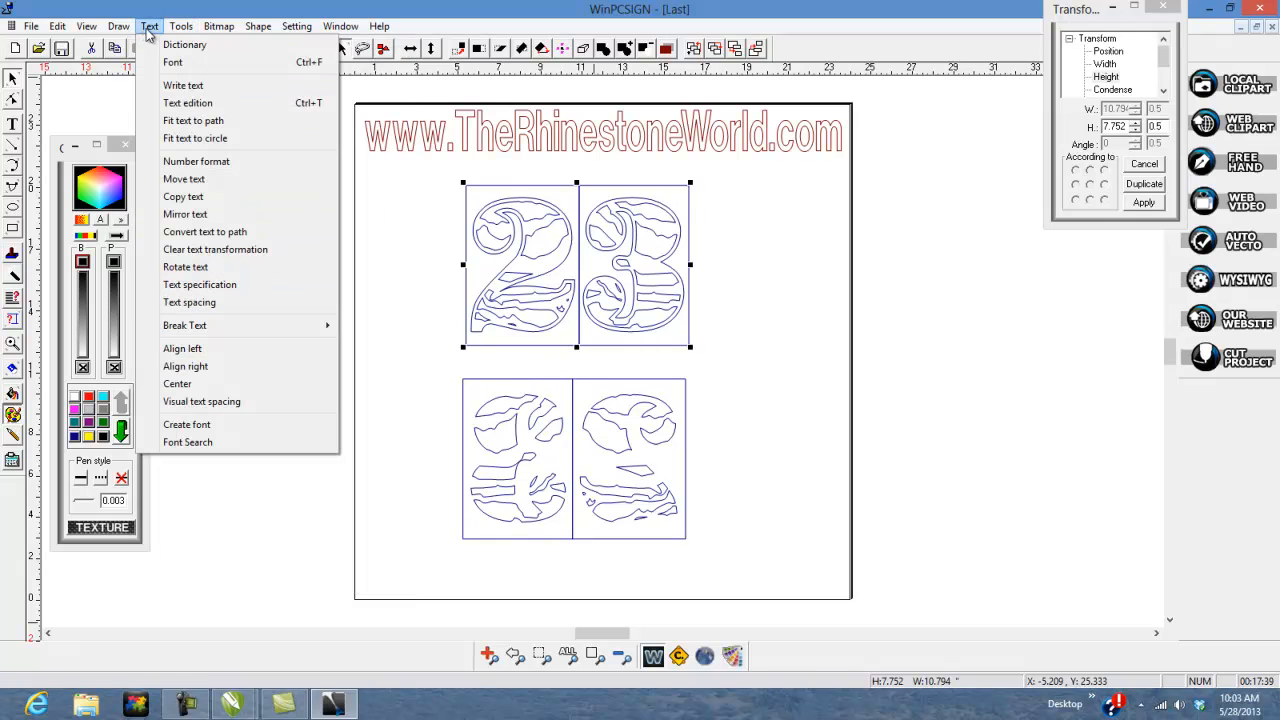
click(212, 216)
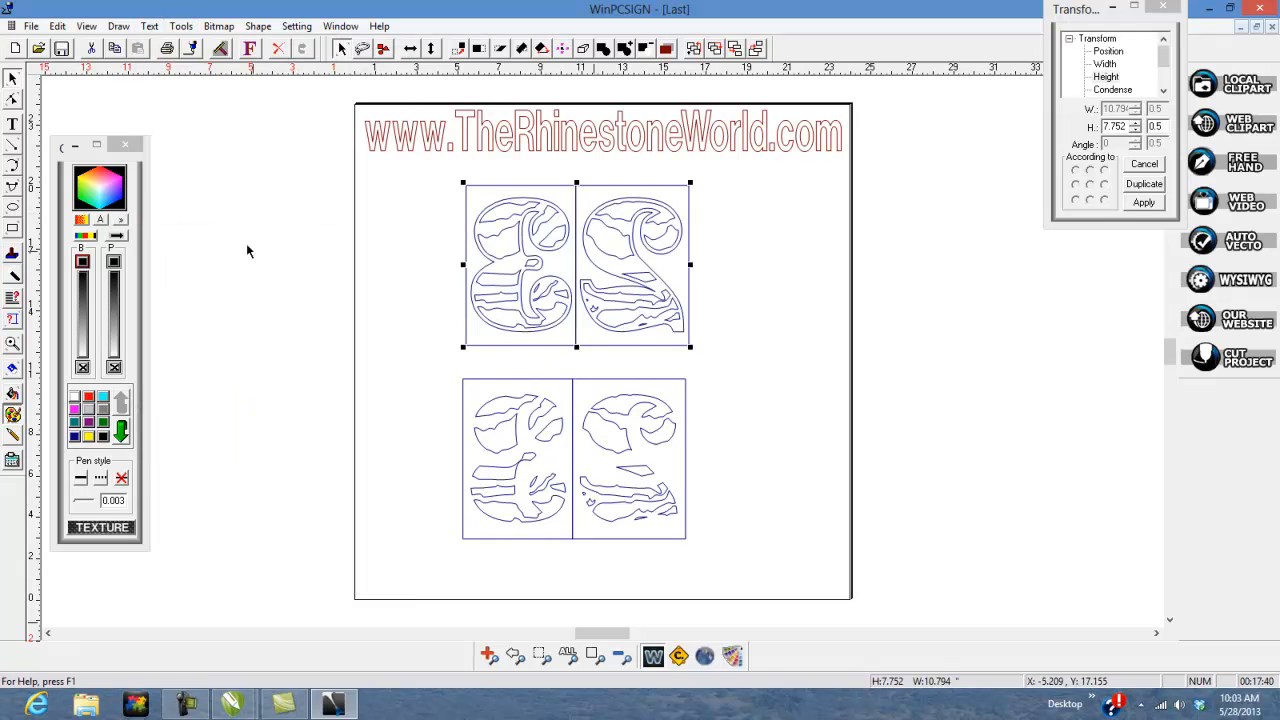
- Reposition the mirrored outlined "23" with a clear gap above the stripes-only number, and select the stripes-only number
click(471, 289)
click(527, 283)
drag(531, 272, 528, 296)
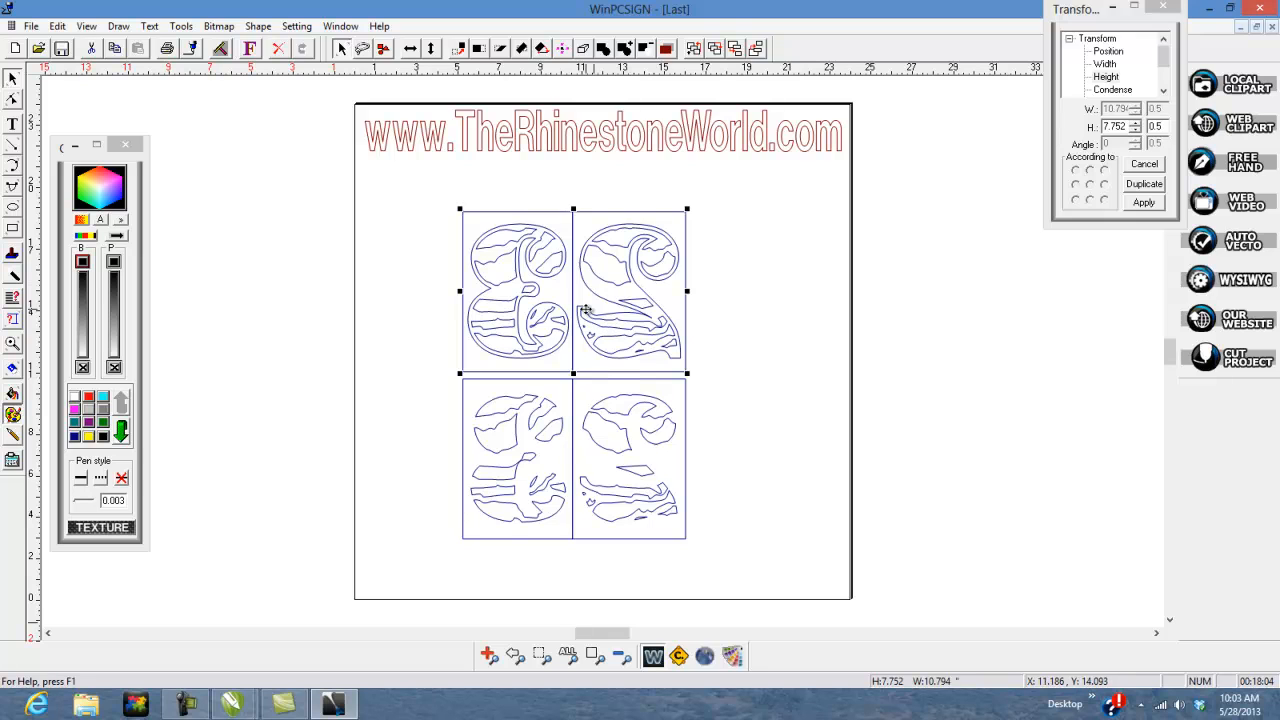
drag(603, 290, 601, 257)
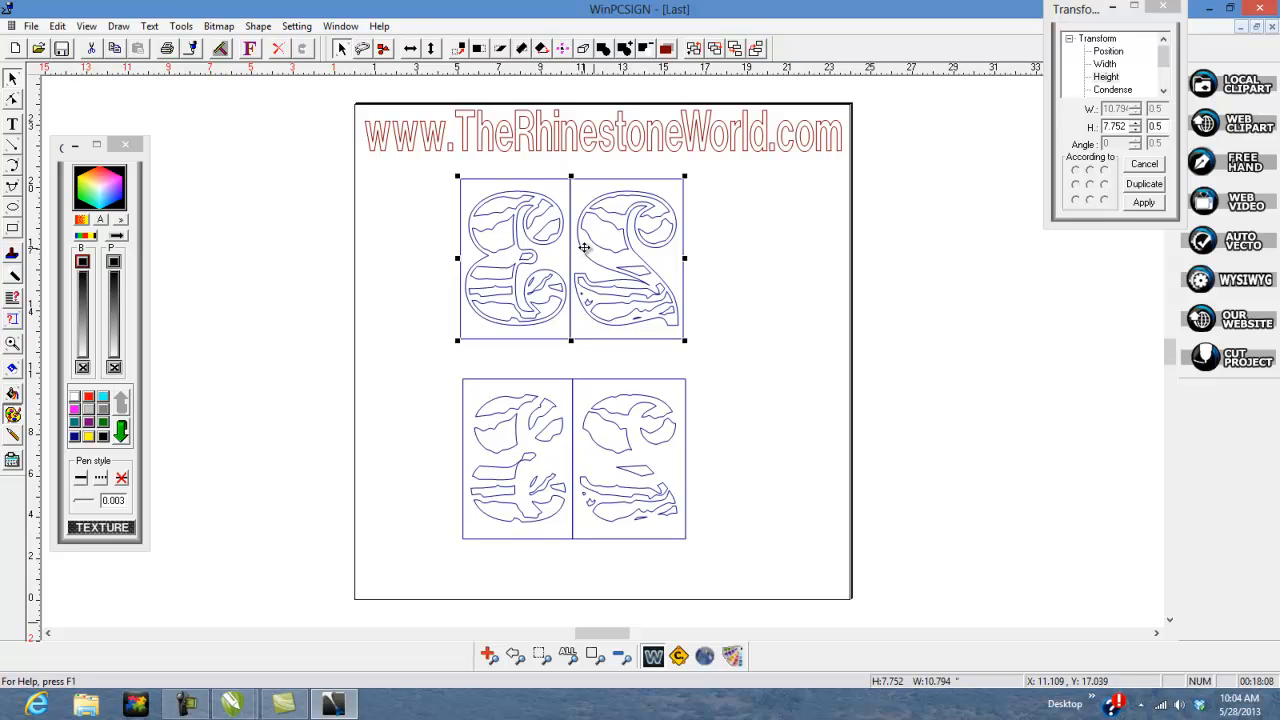
click(612, 422)
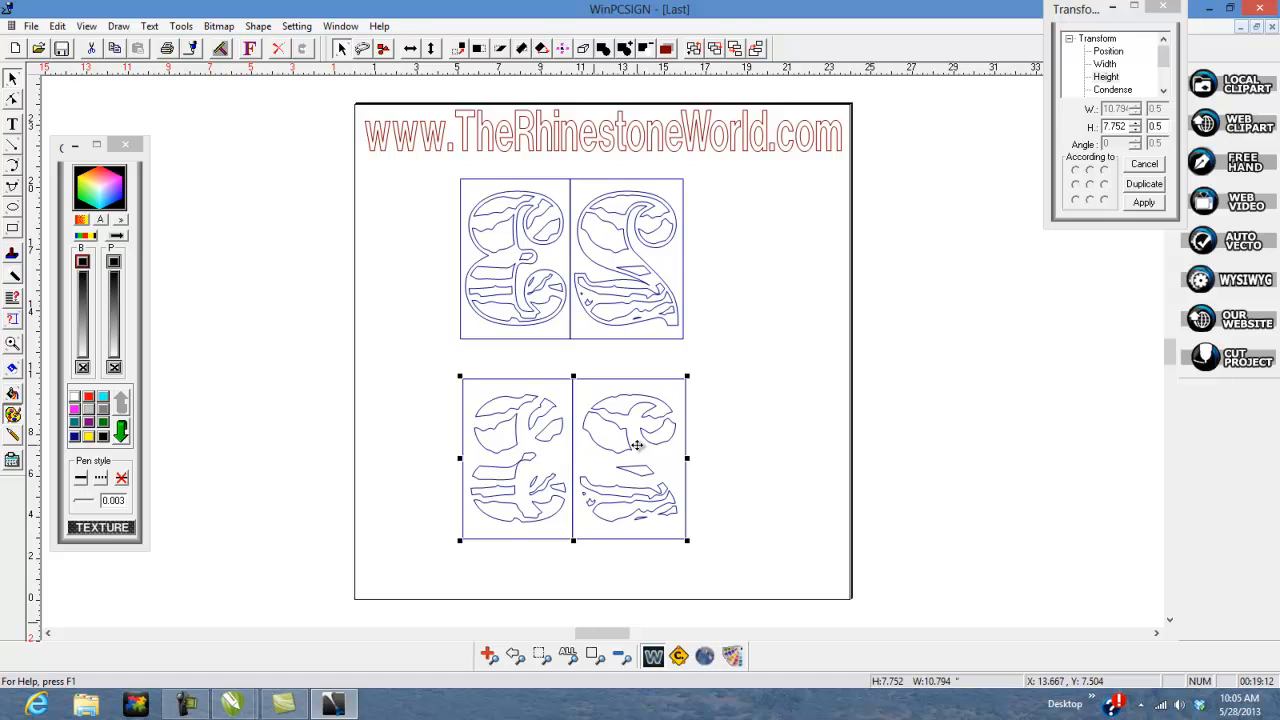
- Delete both the outlined and the stripes-only "23" from the page
click(630, 300)
key(Delete)
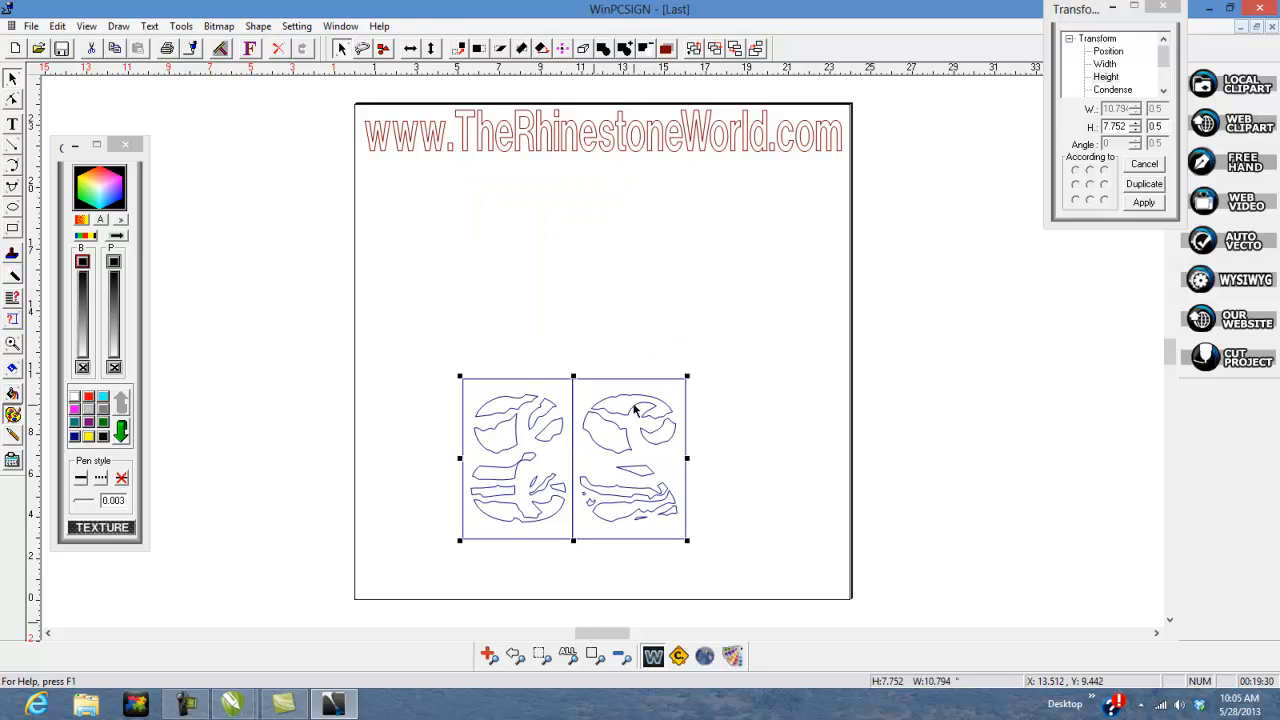
key(Delete)
- Add the text "cheer" starting near the left side of the page, below the web address
click(12, 124)
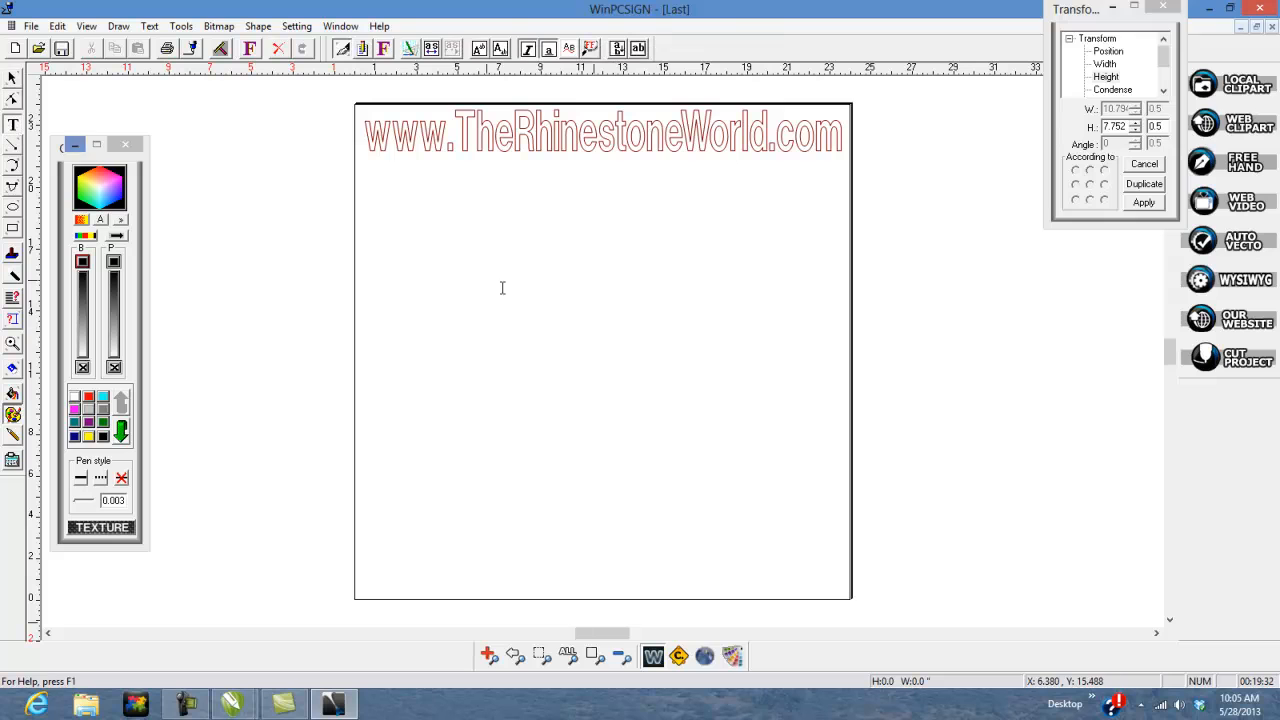
click(457, 350)
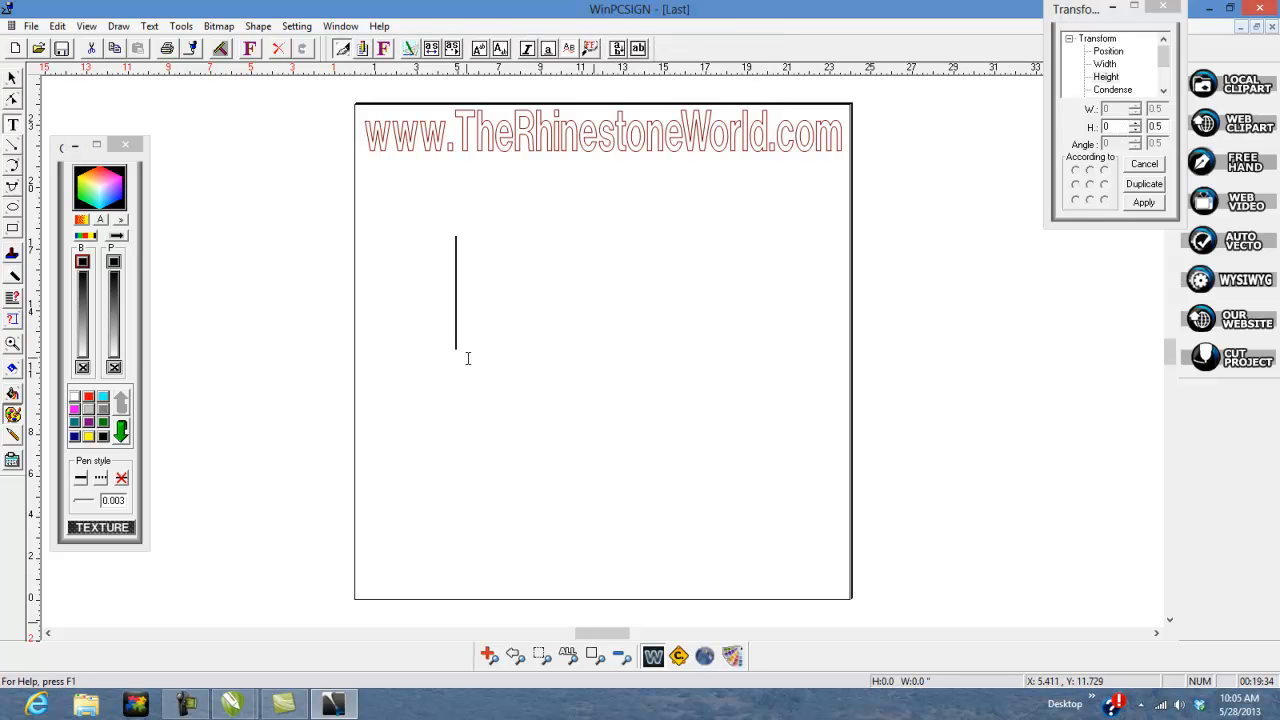
text(cheer)
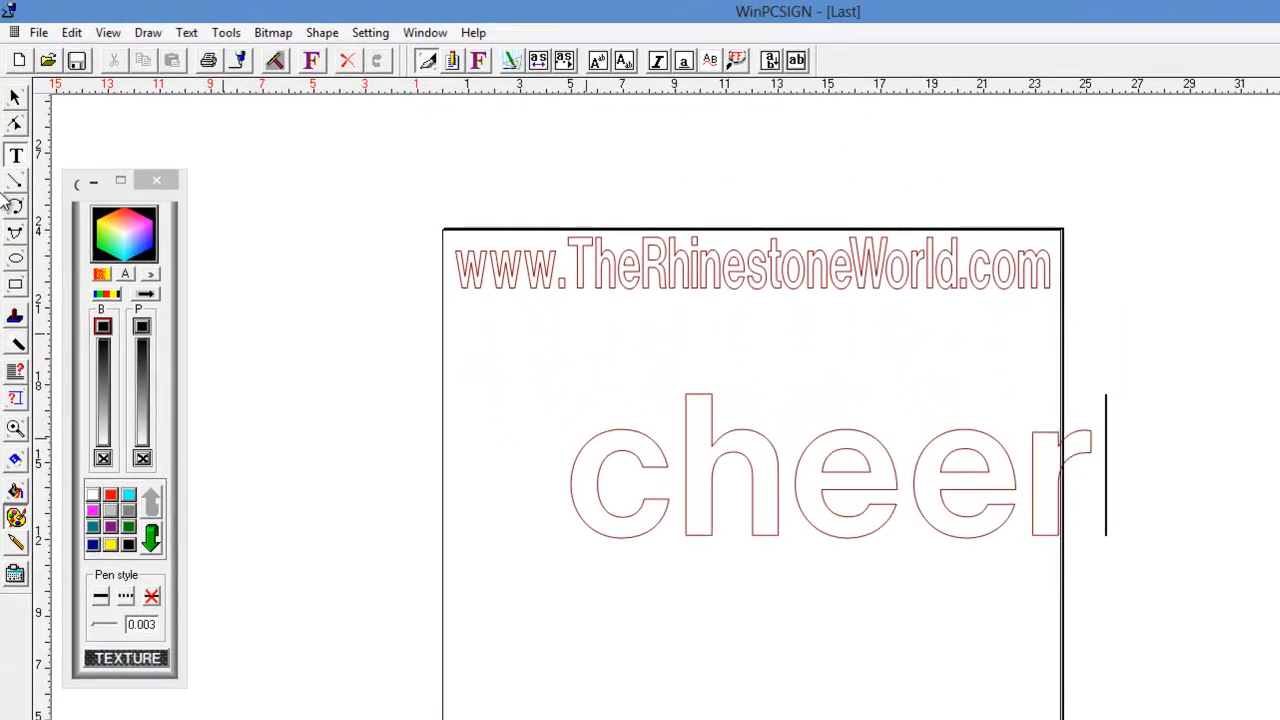
- Change the font of the "cheer" text to TRW Zebra Block HTV A
click(14, 98)
click(702, 450)
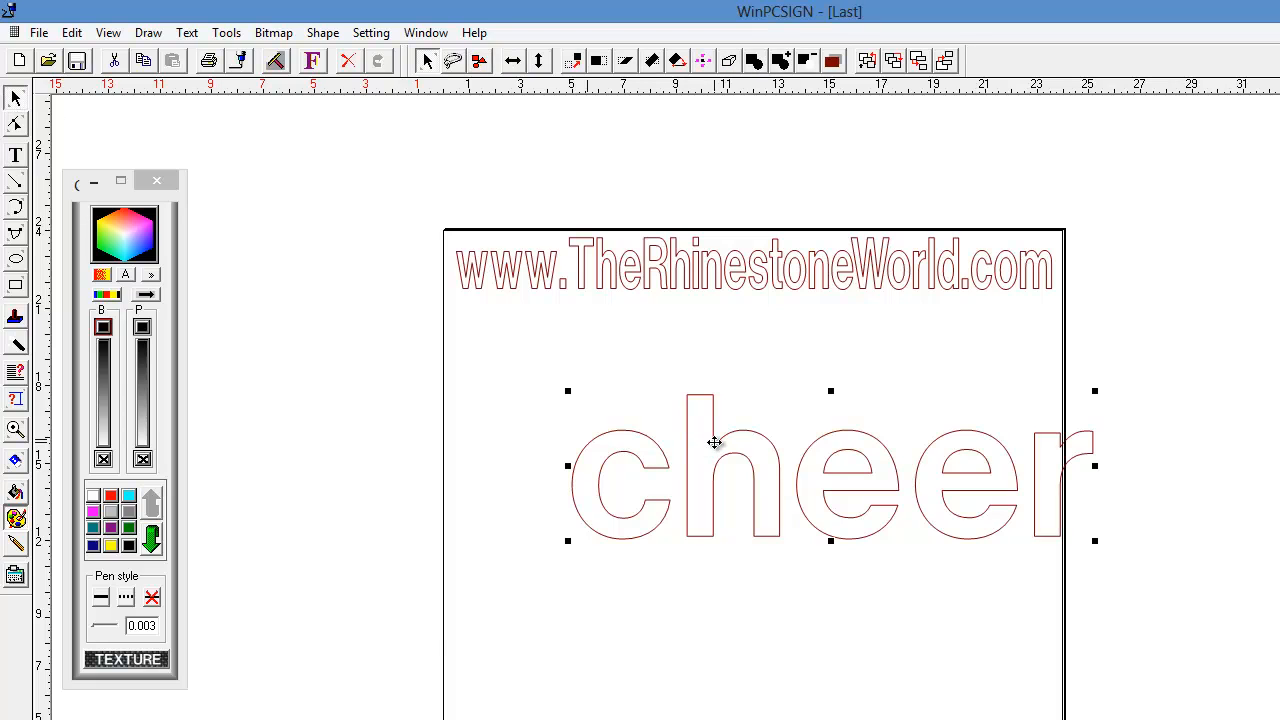
double_click(715, 441)
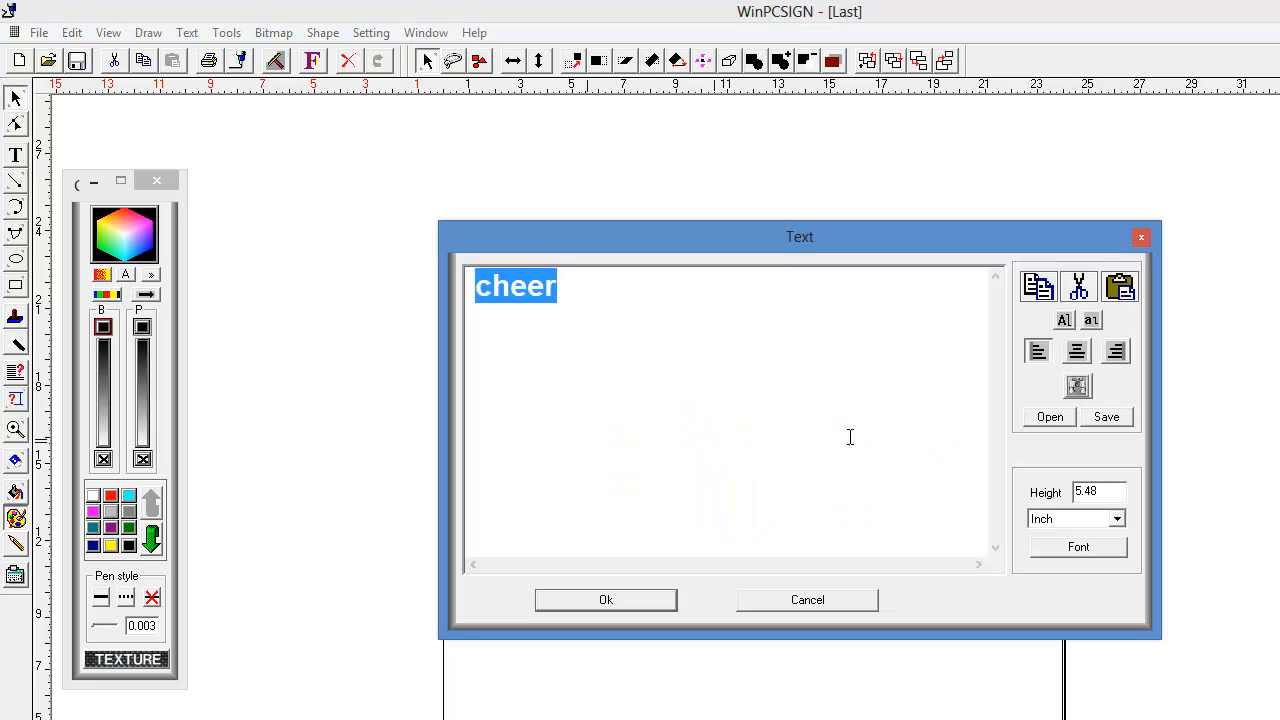
click(1106, 545)
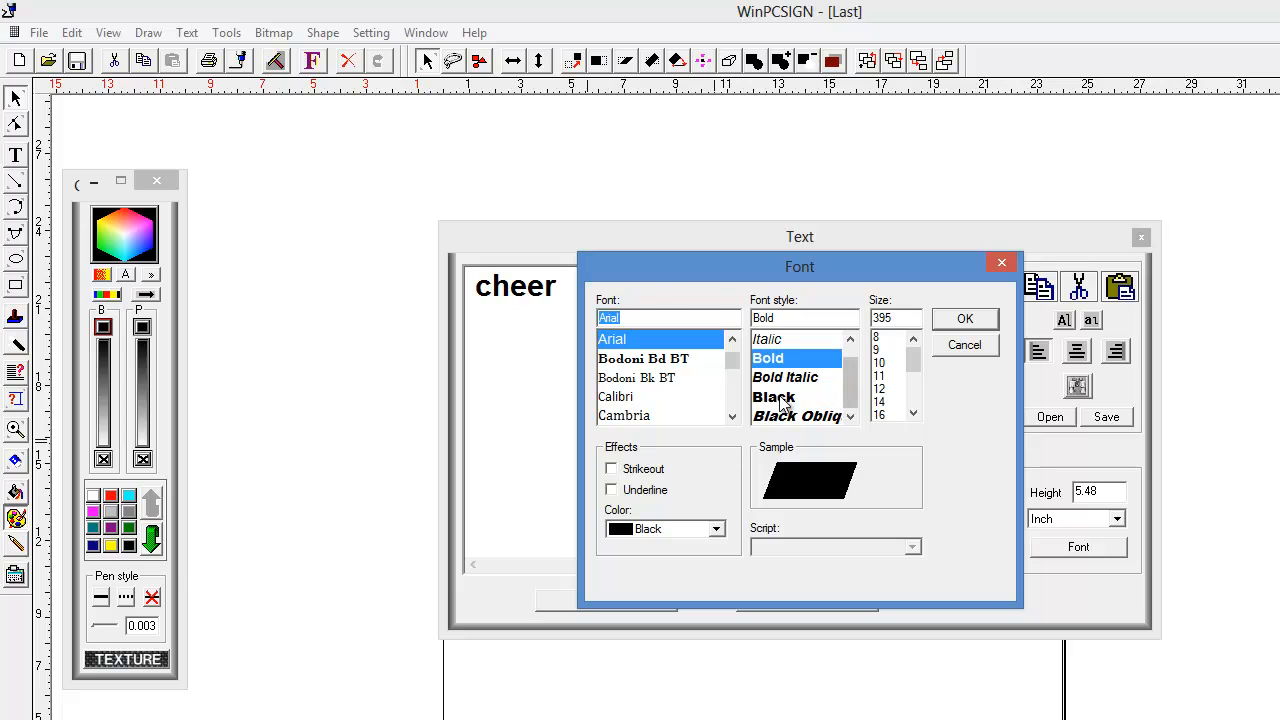
text(t)
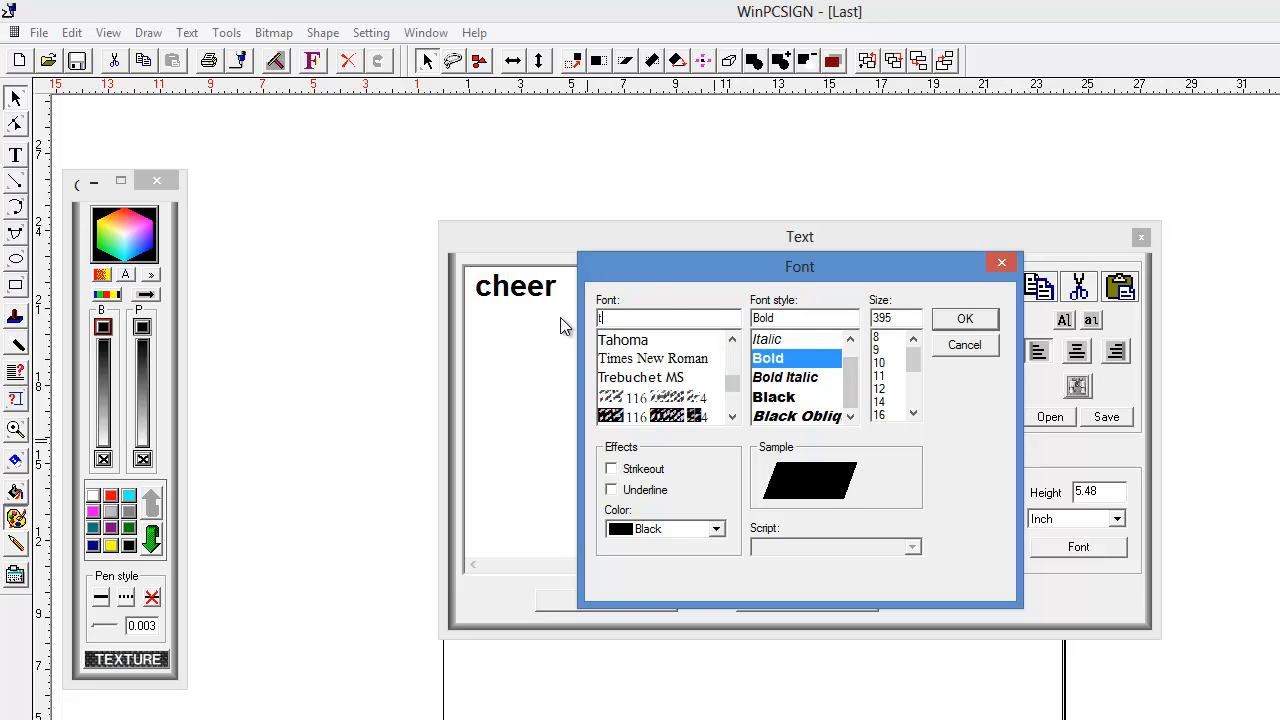
text(rw zeb)
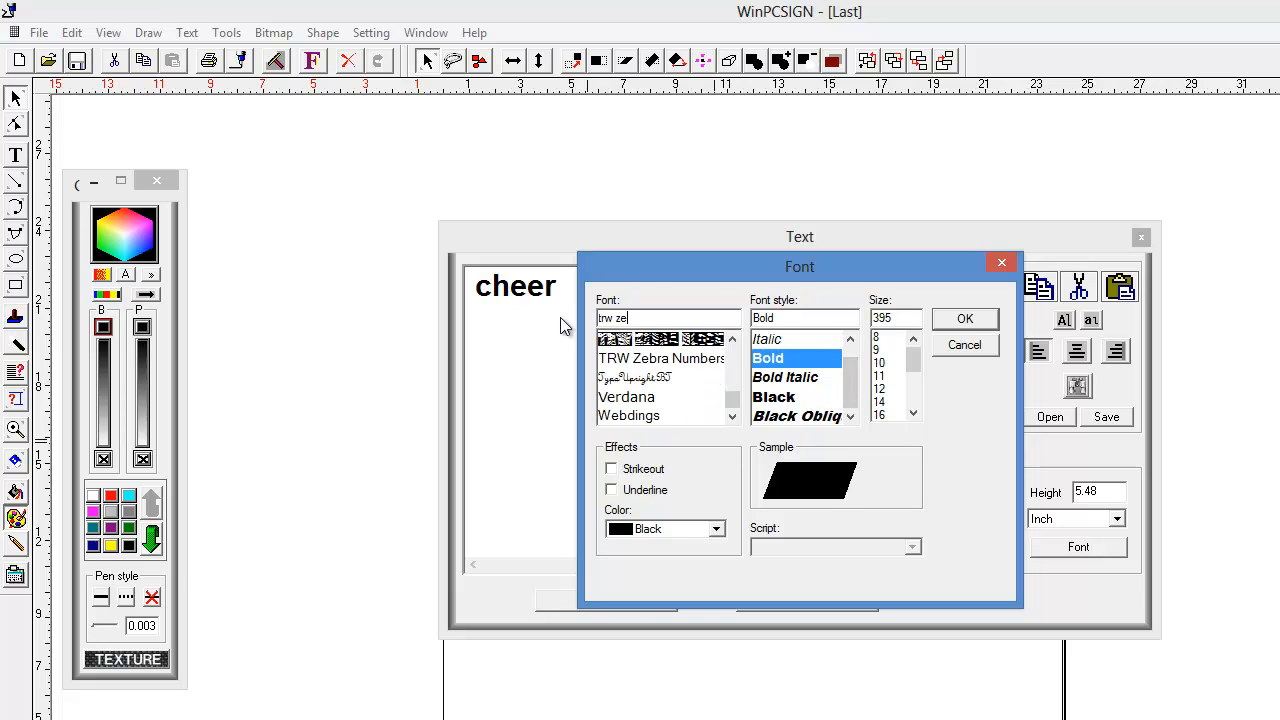
click(668, 340)
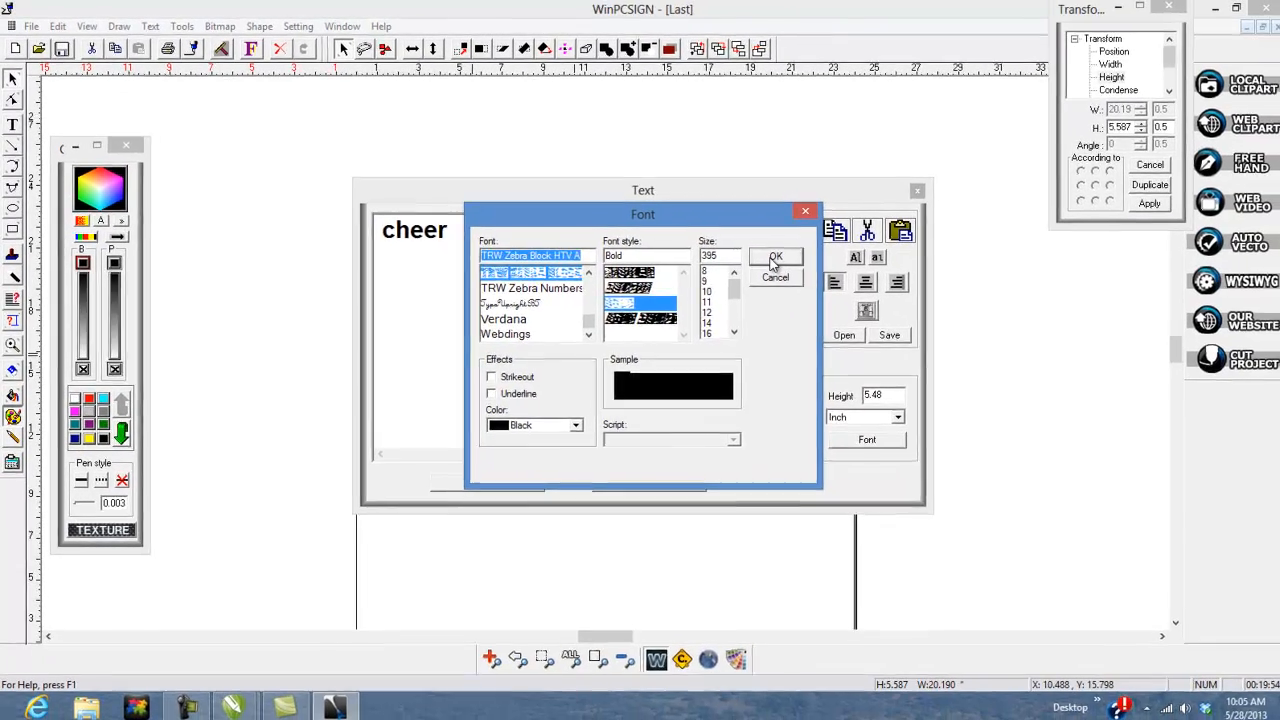
click(903, 300)
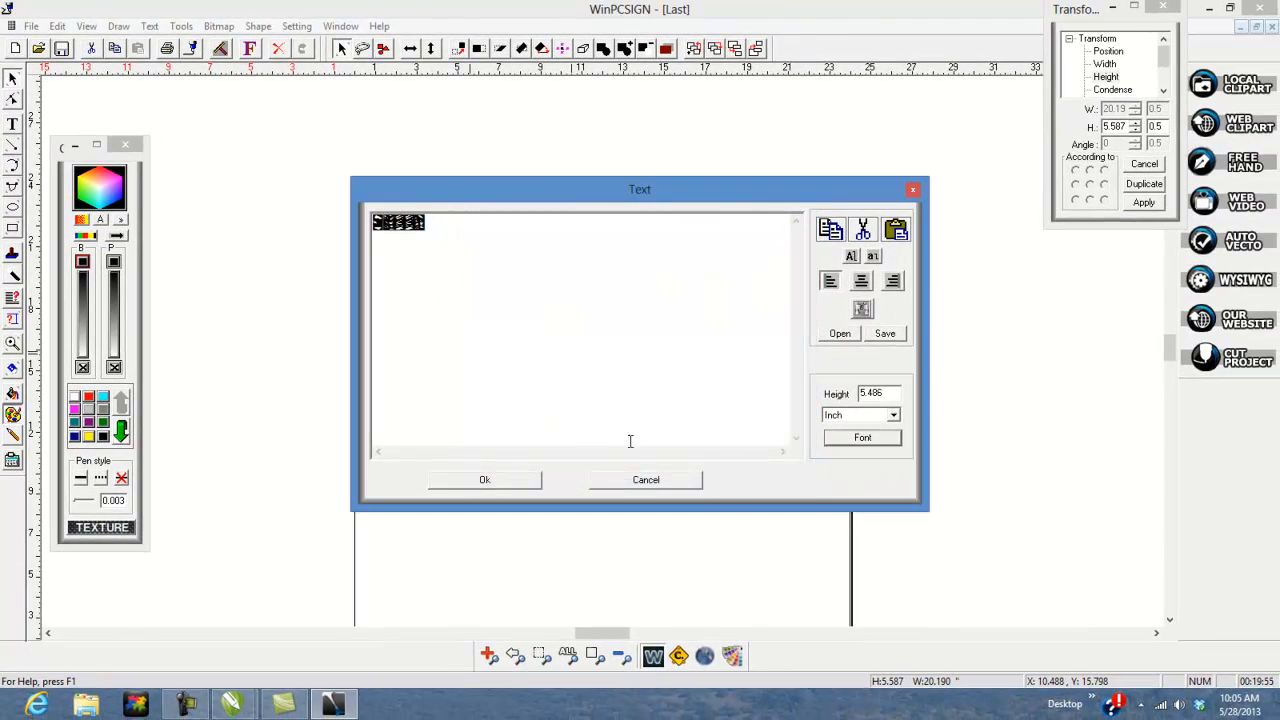
click(484, 480)
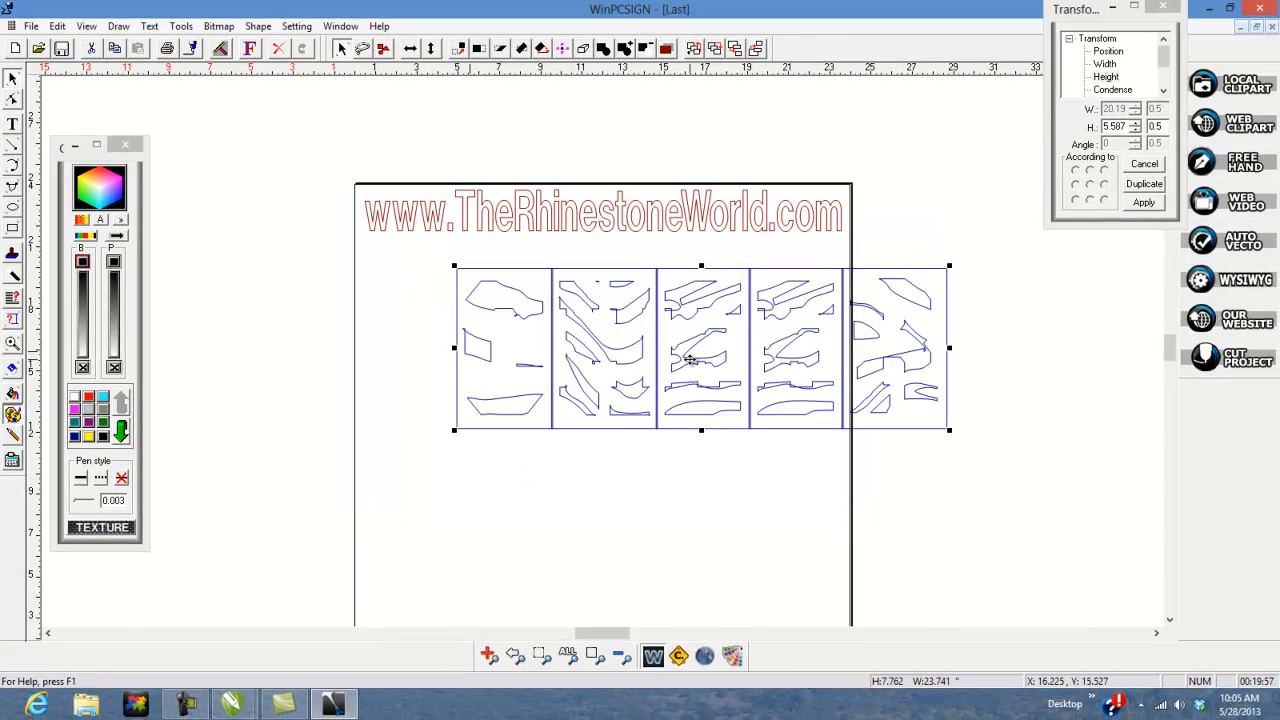
- Move the zebra "cheer" text left and slightly down towards the page, and inspect the last letter's stripe outlines up close
drag(690, 360, 576, 382)
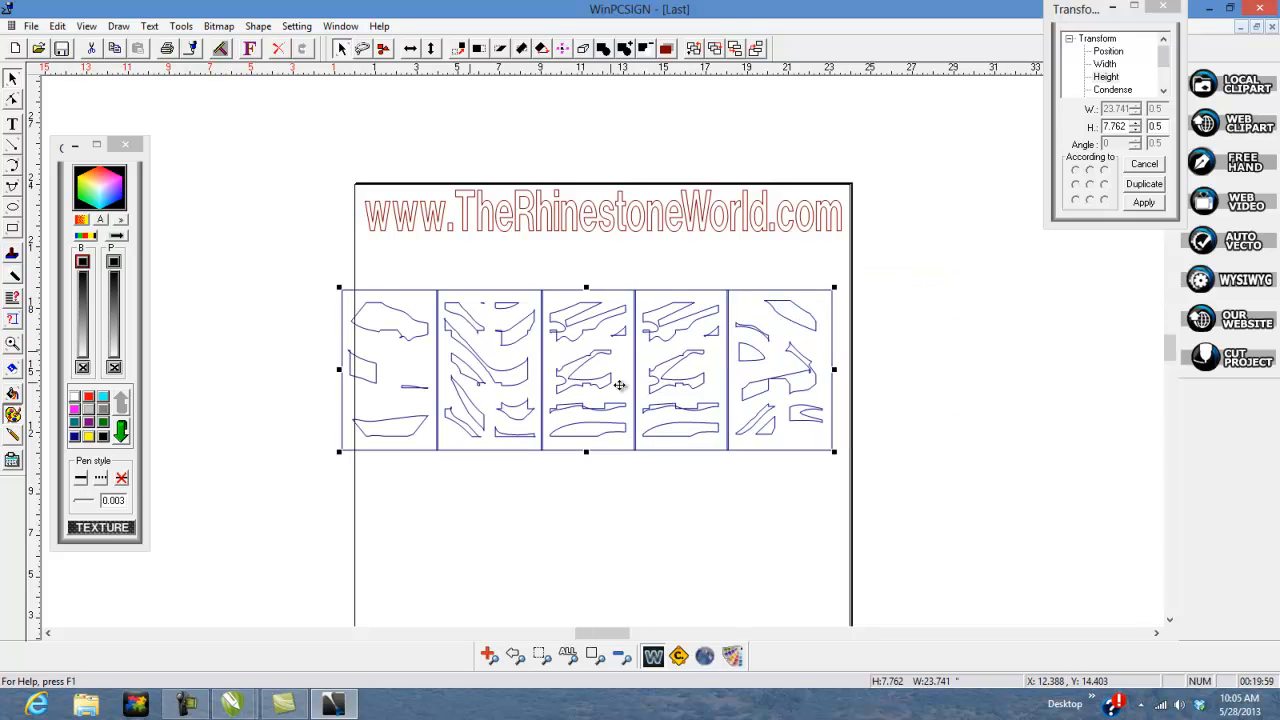
click(490, 653)
drag(834, 351, 802, 385)
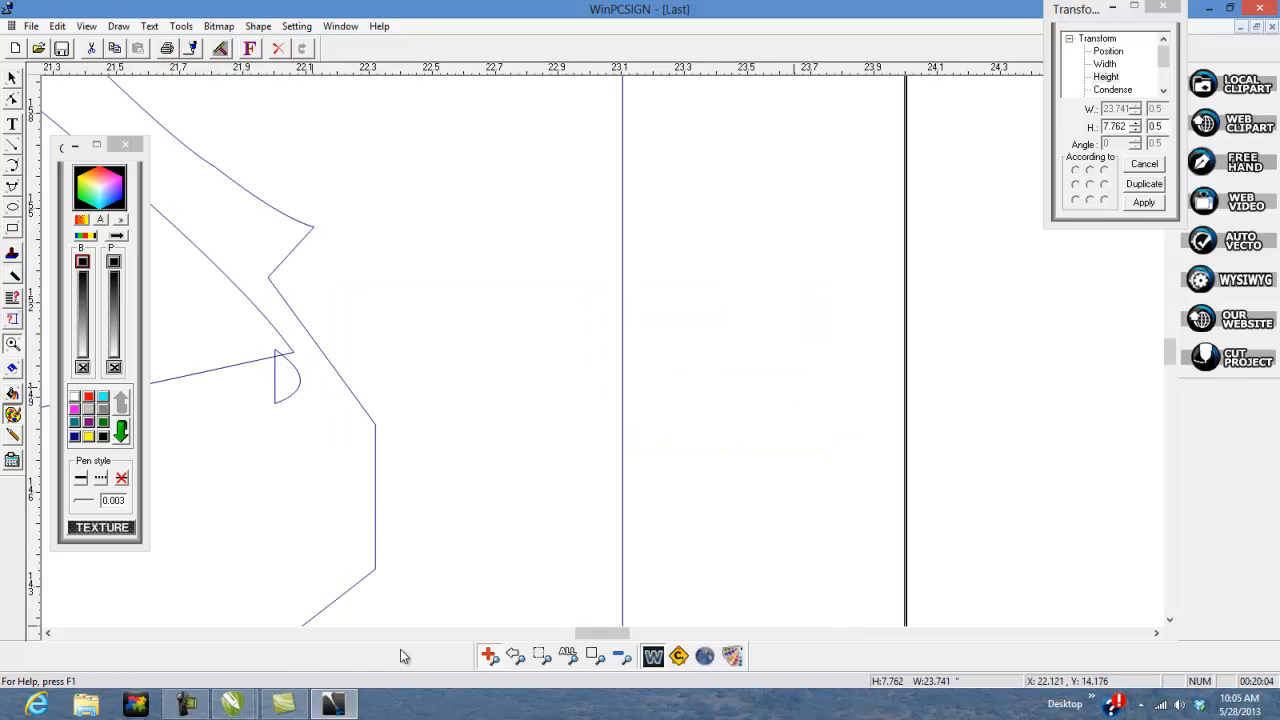
click(553, 660)
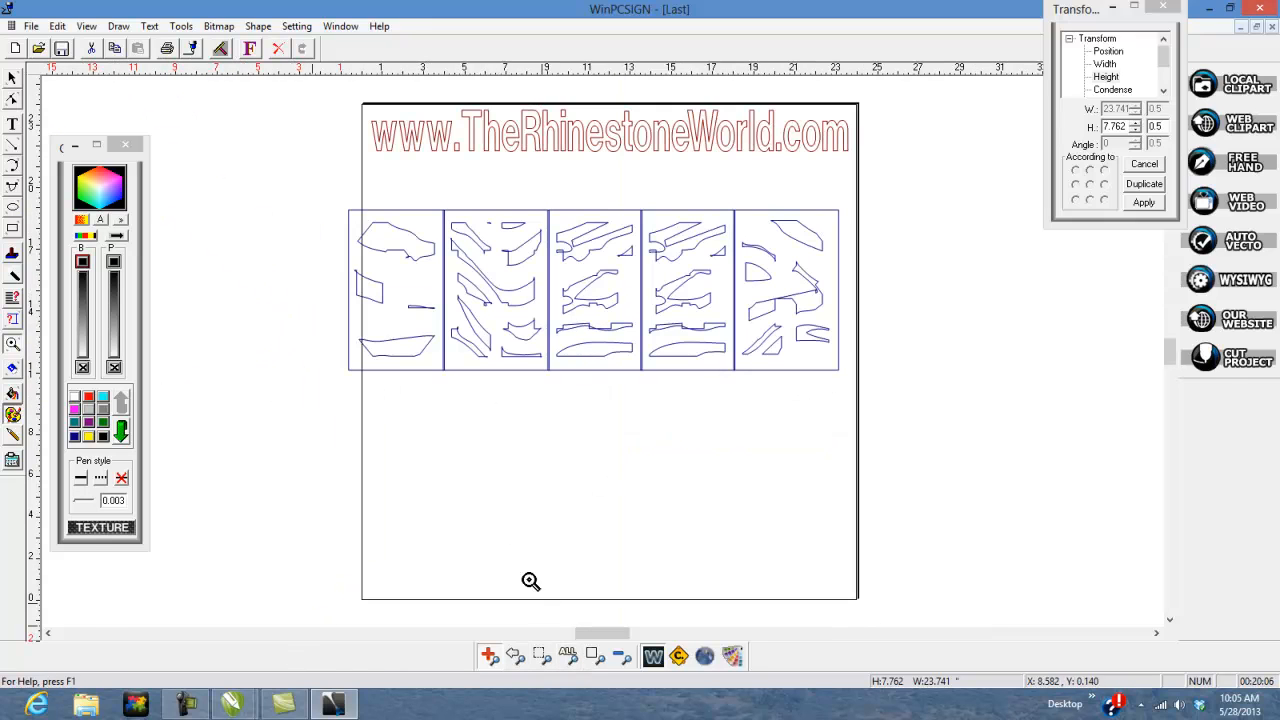
- Set the font style of the zebra "cheer" text to Regular and inspect the last letter's stripe edges up close
click(492, 280)
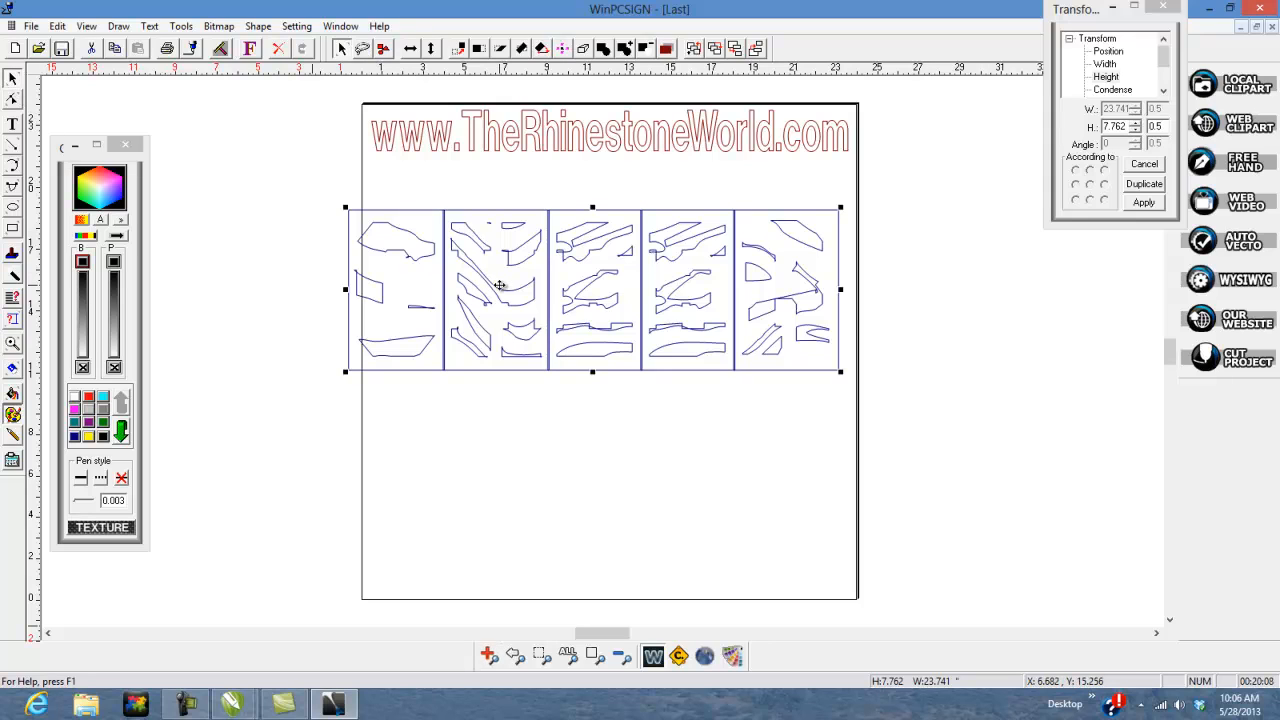
double_click(500, 286)
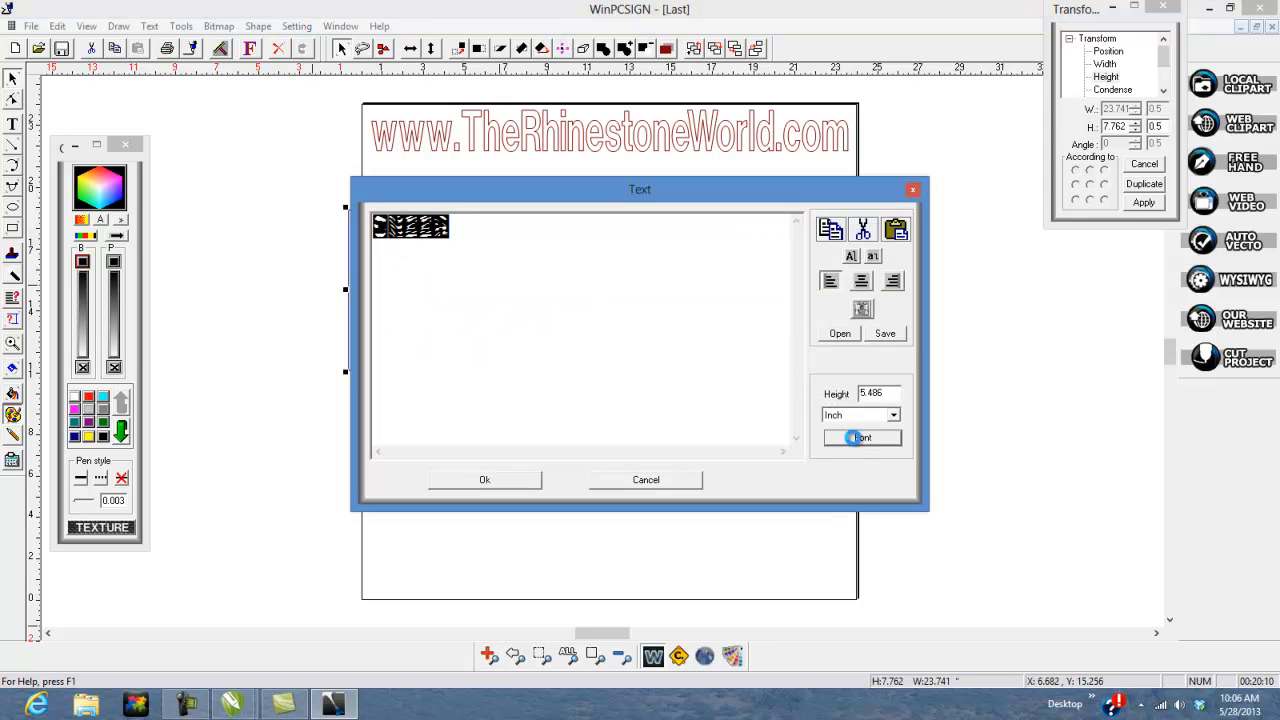
click(862, 437)
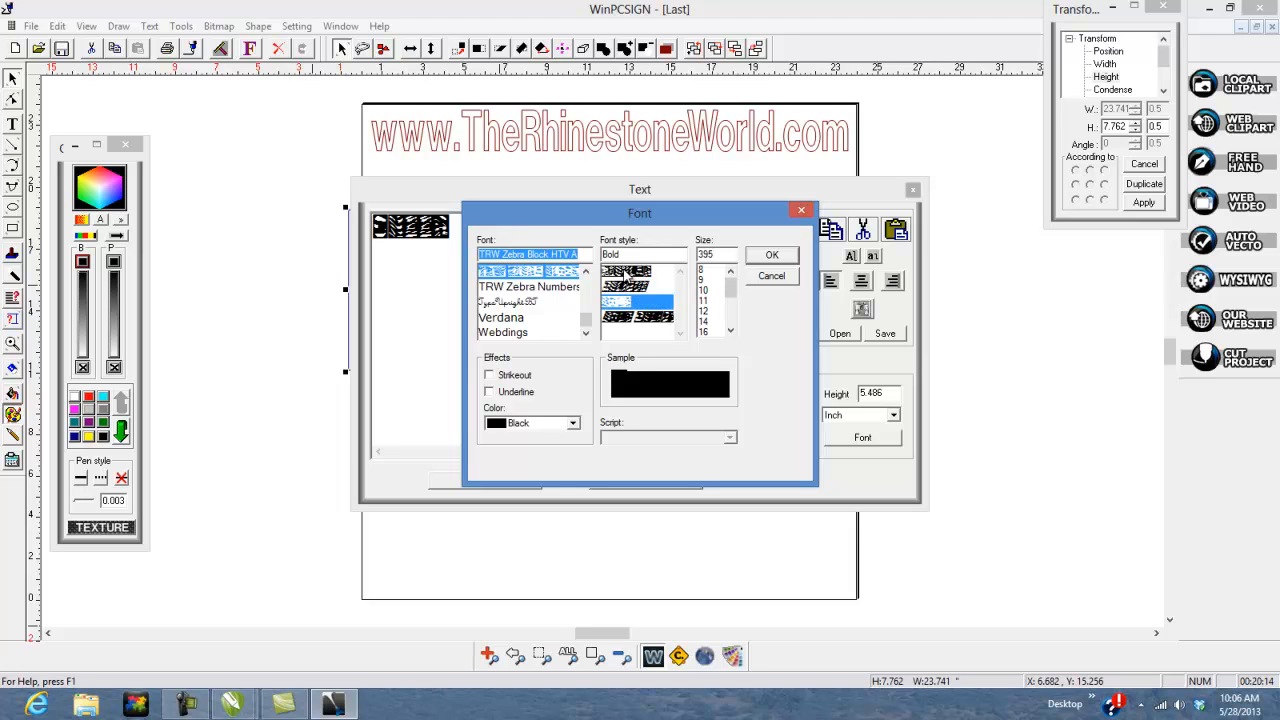
click(627, 272)
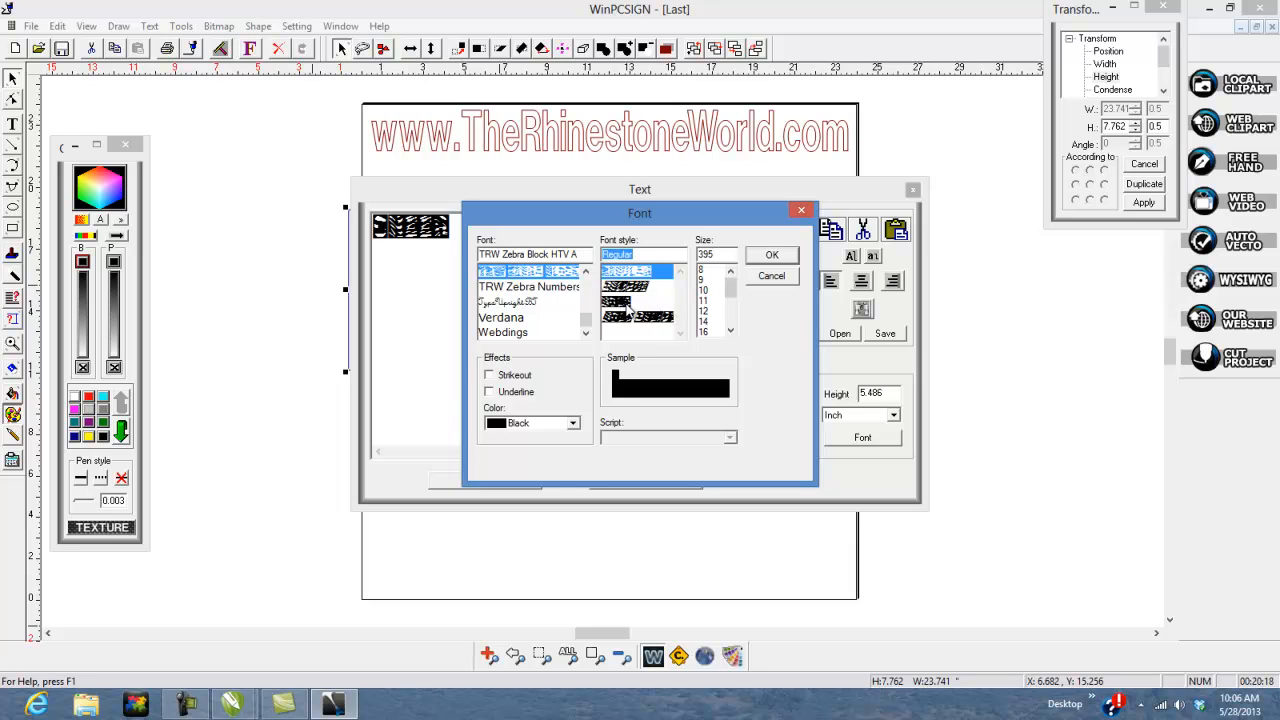
click(786, 255)
click(484, 481)
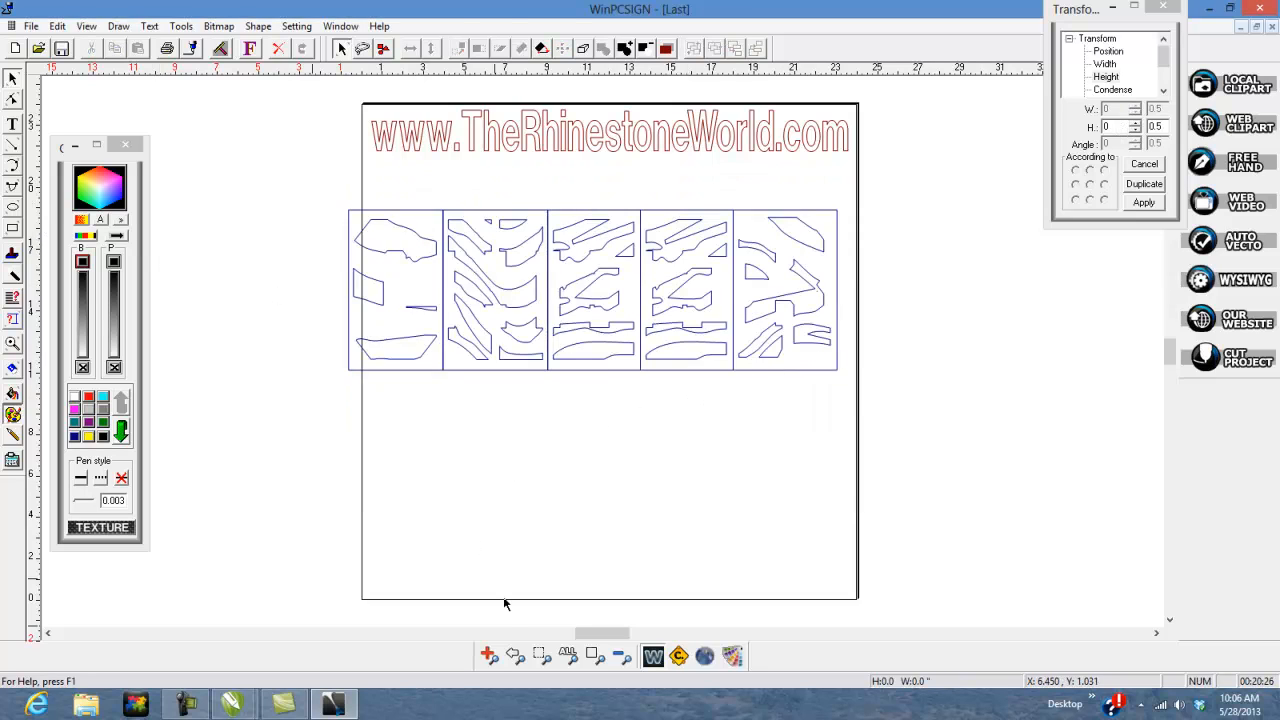
click(515, 652)
drag(867, 322, 797, 362)
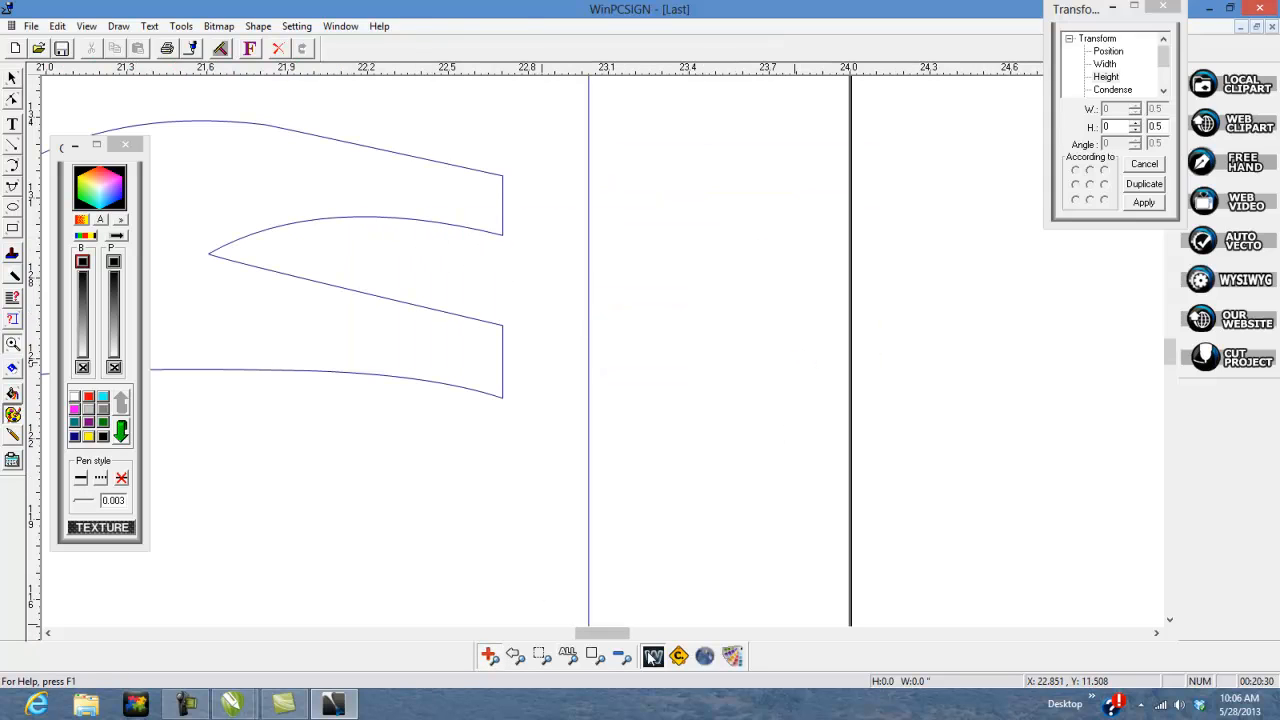
click(568, 655)
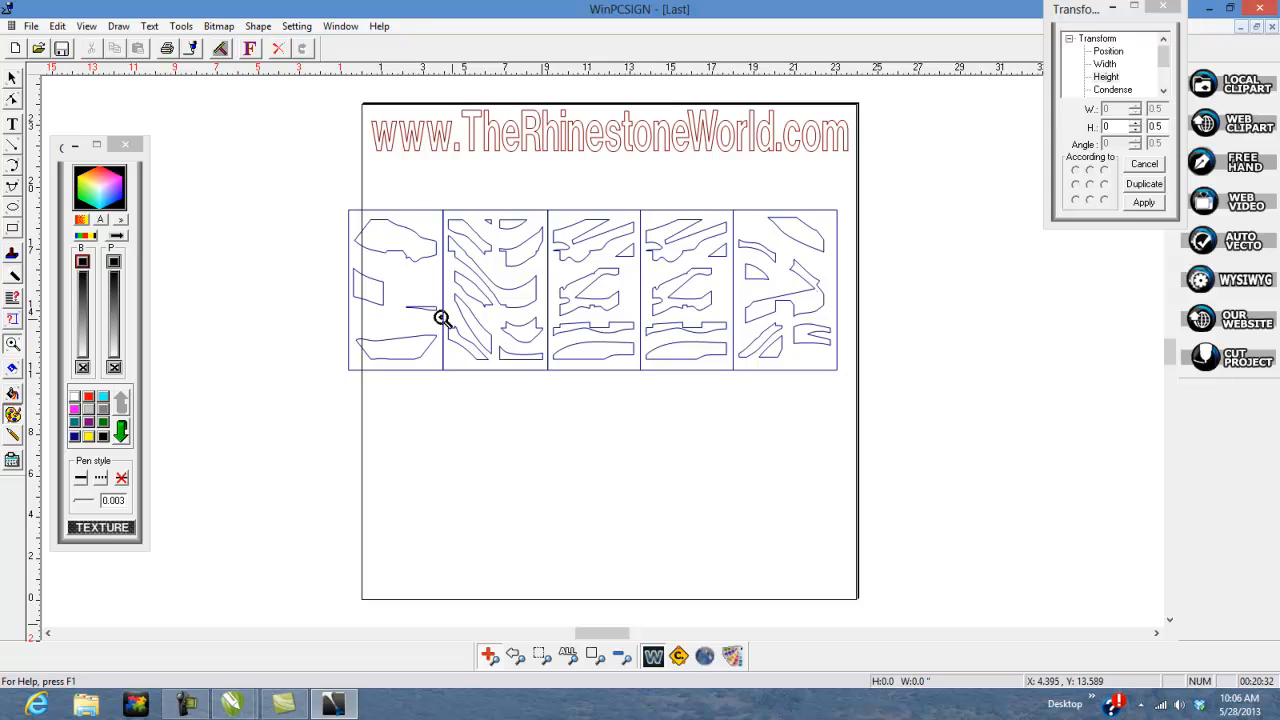
- Move the stripes-only "cheer" slightly up and place a duplicate of it directly below
click(12, 78)
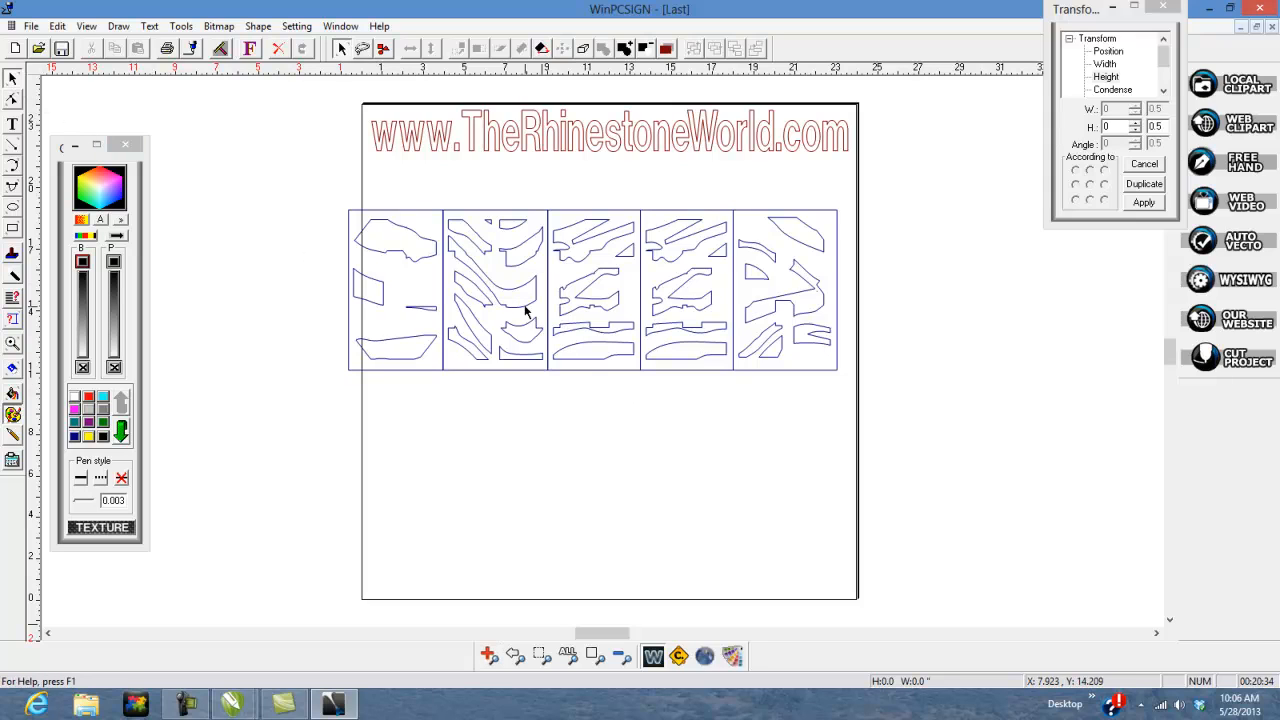
click(599, 277)
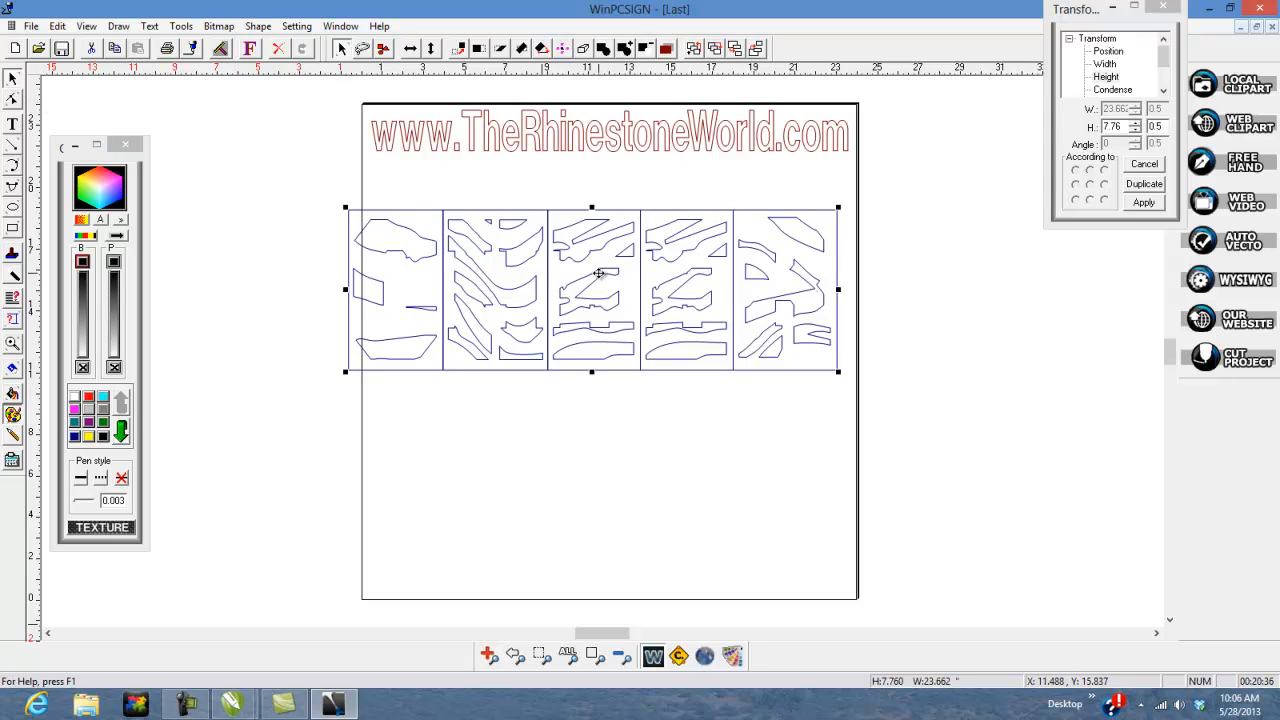
drag(598, 273, 595, 251)
right_click(595, 251)
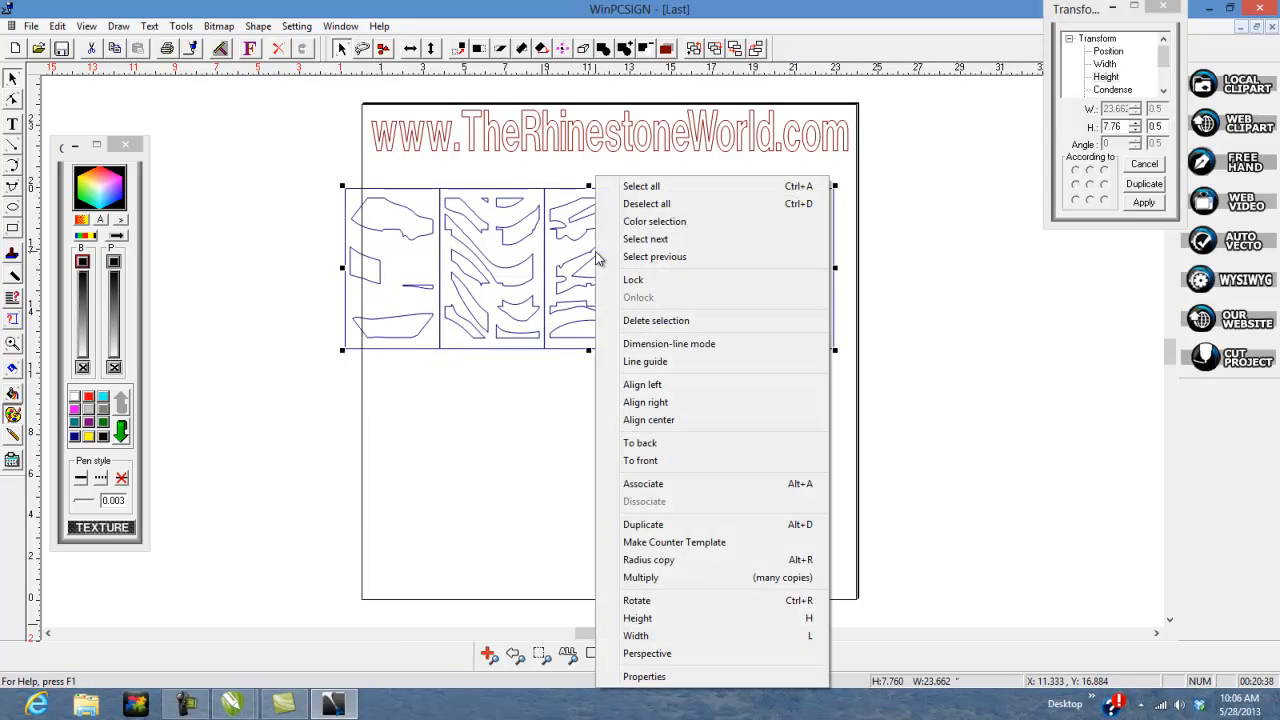
click(779, 534)
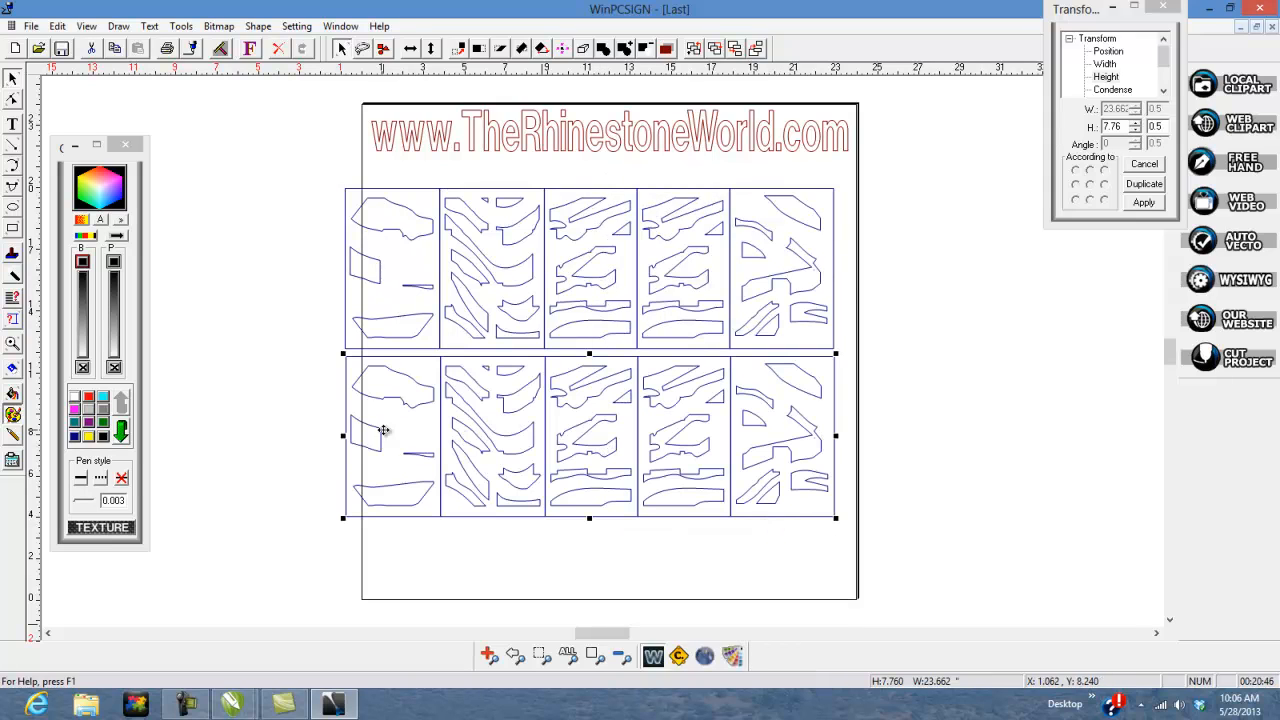
- Replace the lower duplicate's text with uppercase "CHEER" to produce the outlined zebra letters
double_click(368, 432)
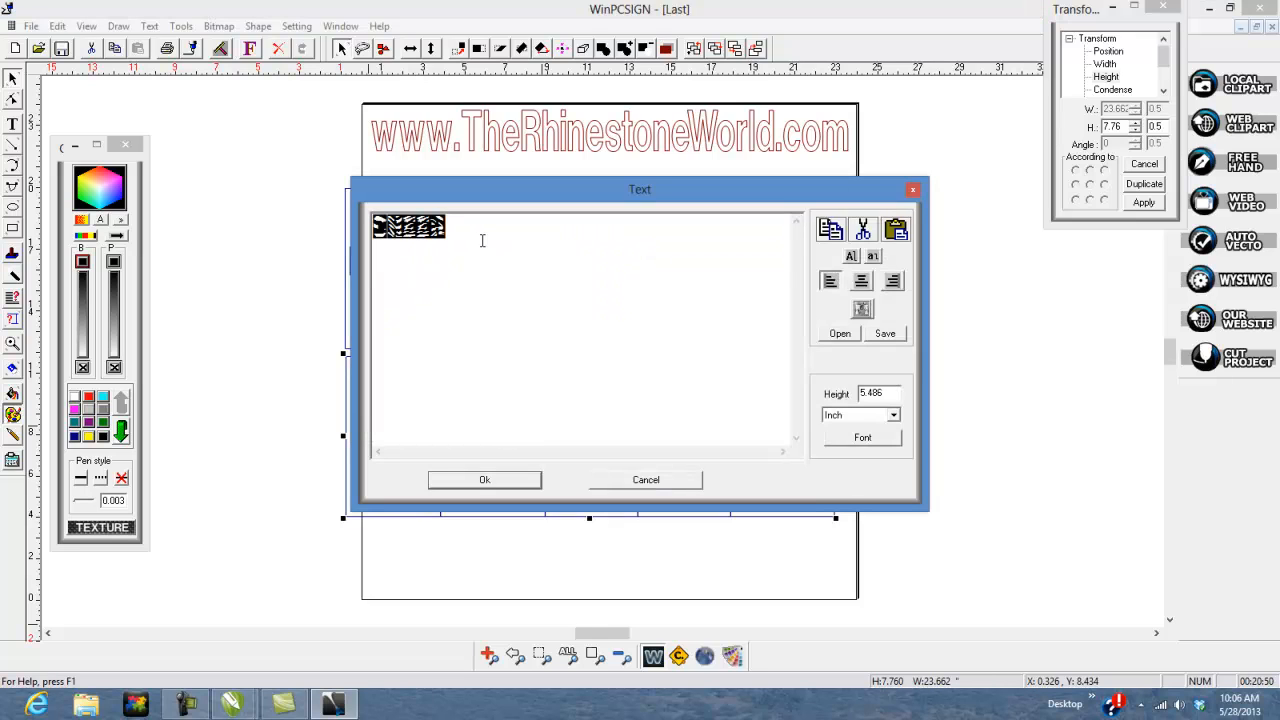
text(ab)
key(BackSpace)
key(BackSpace)
key(BackSpace)
key(BackSpace)
key(BackSpace)
key(BackSpace)
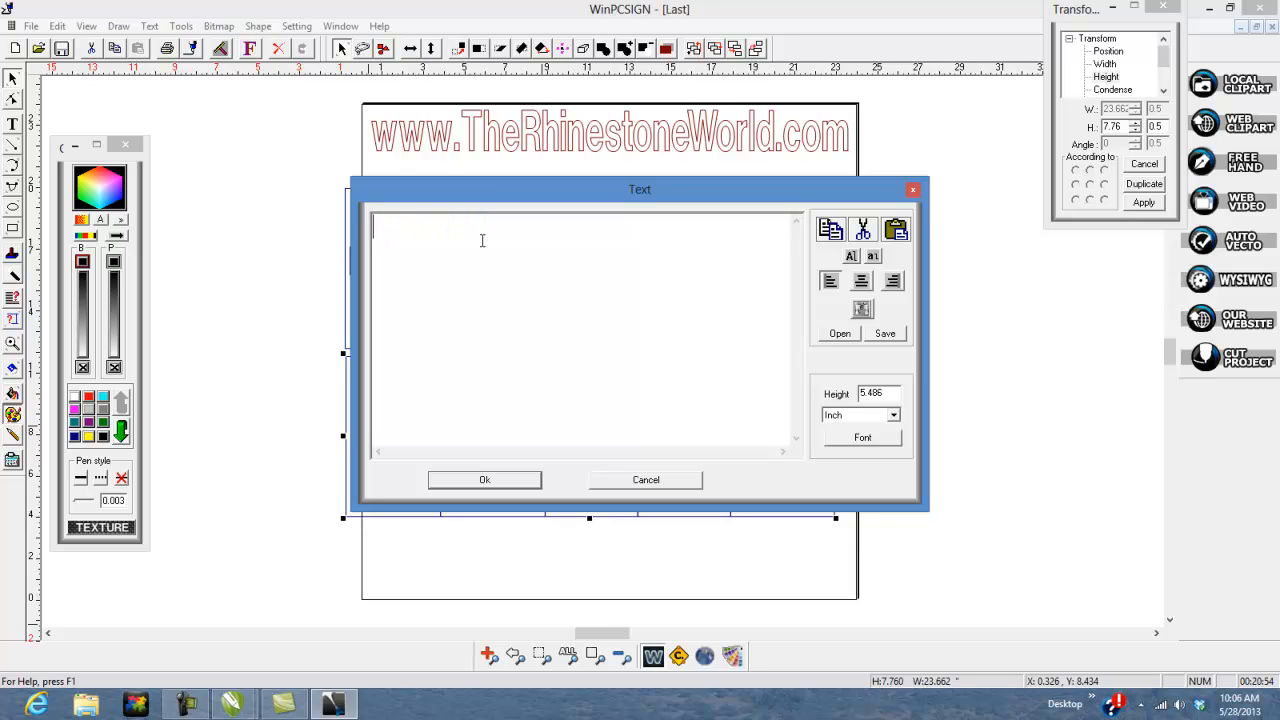
text(aabcd)
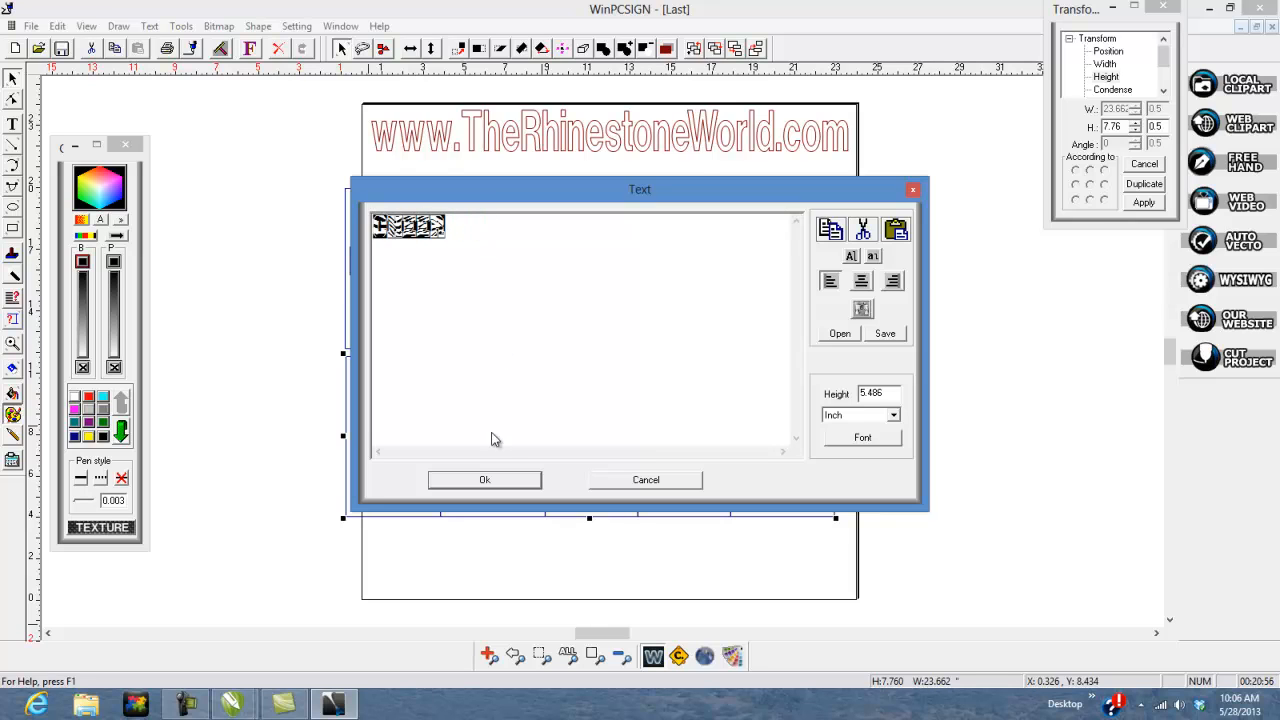
click(510, 487)
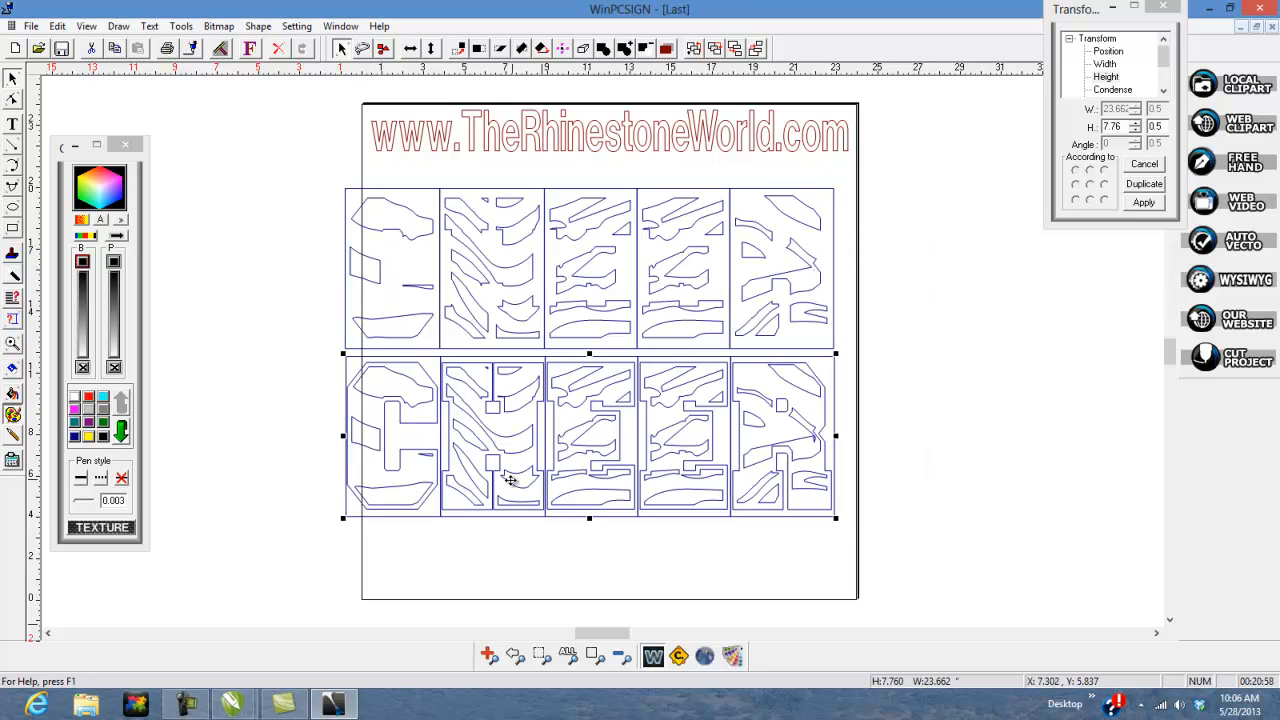
click(295, 446)
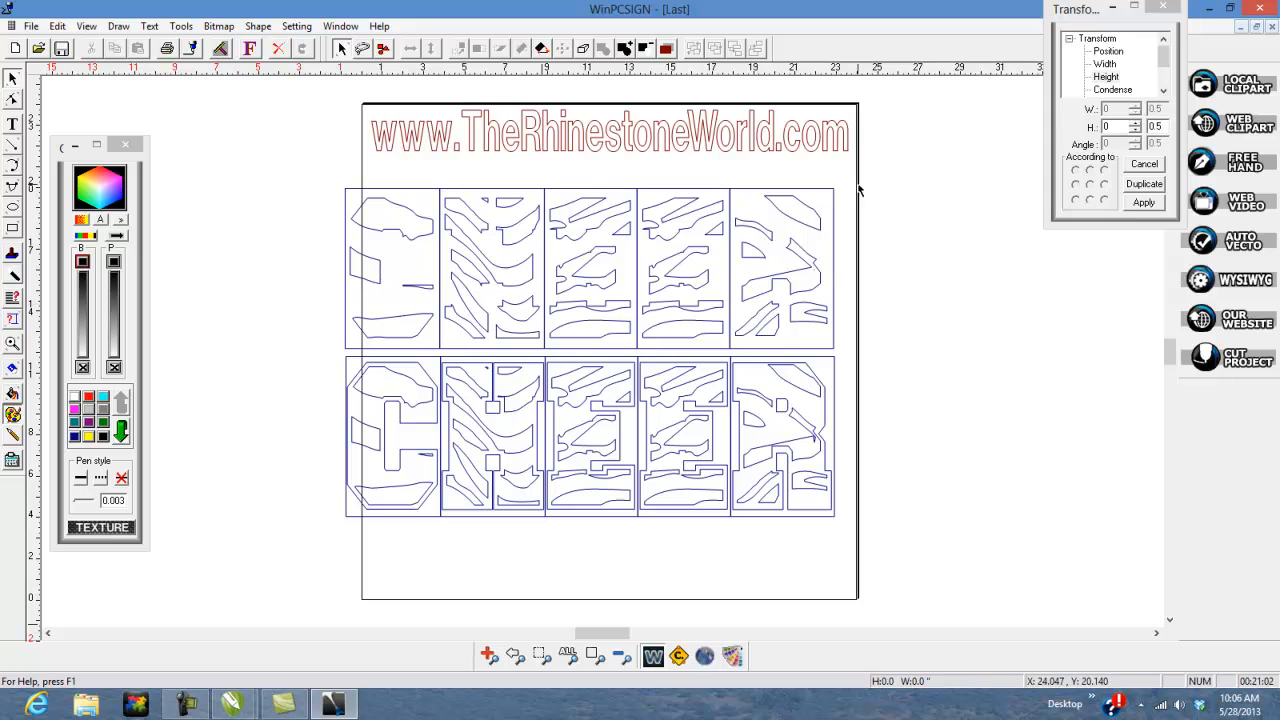
click(783, 218)
click(152, 26)
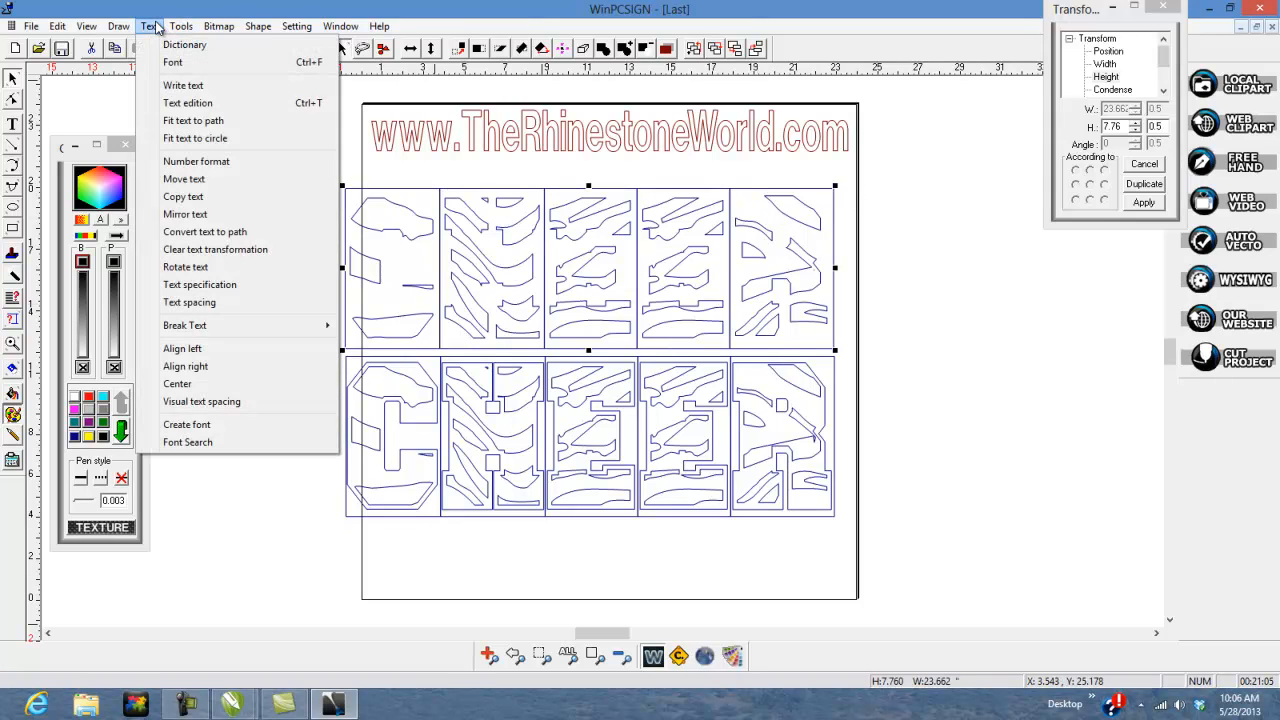
click(152, 26)
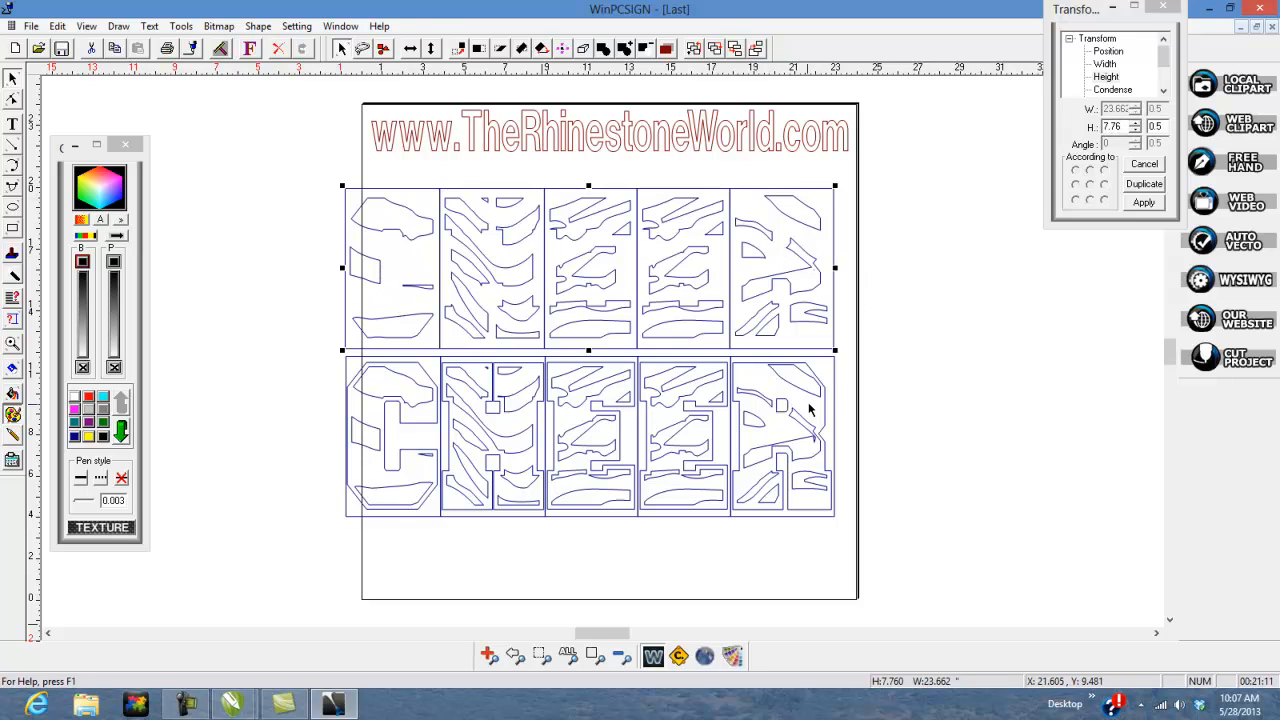
- Select the stripes-only and outlined "cheer" together and scale them down proportionally to about 13.7 by 9.2 inches
drag(876, 169, 330, 530)
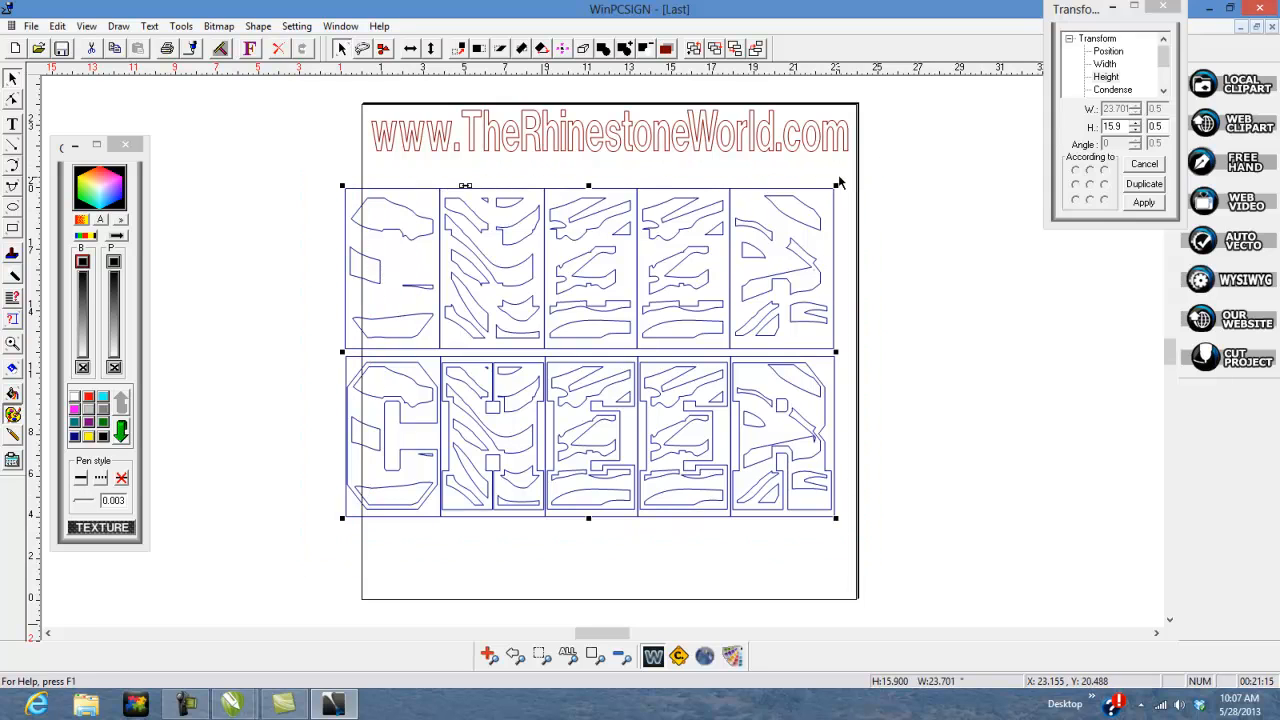
drag(836, 186, 630, 324)
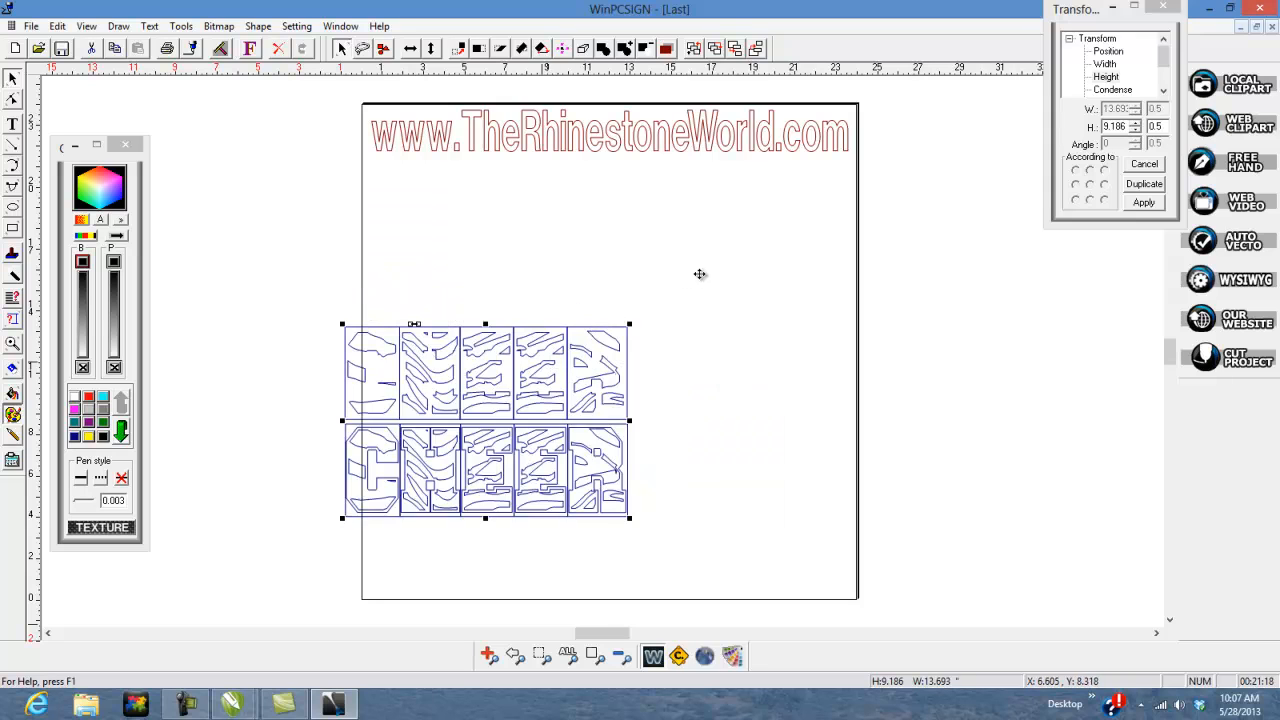
- Scale the stripes-only and outlined "CHEER" pair to about 9.7 by 6.5 inches and move it to the page's upper middle
mouse_move(700, 274)
mouse_down()
mouse_move(768, 246)
mouse_move(698, 292)
mouse_up()
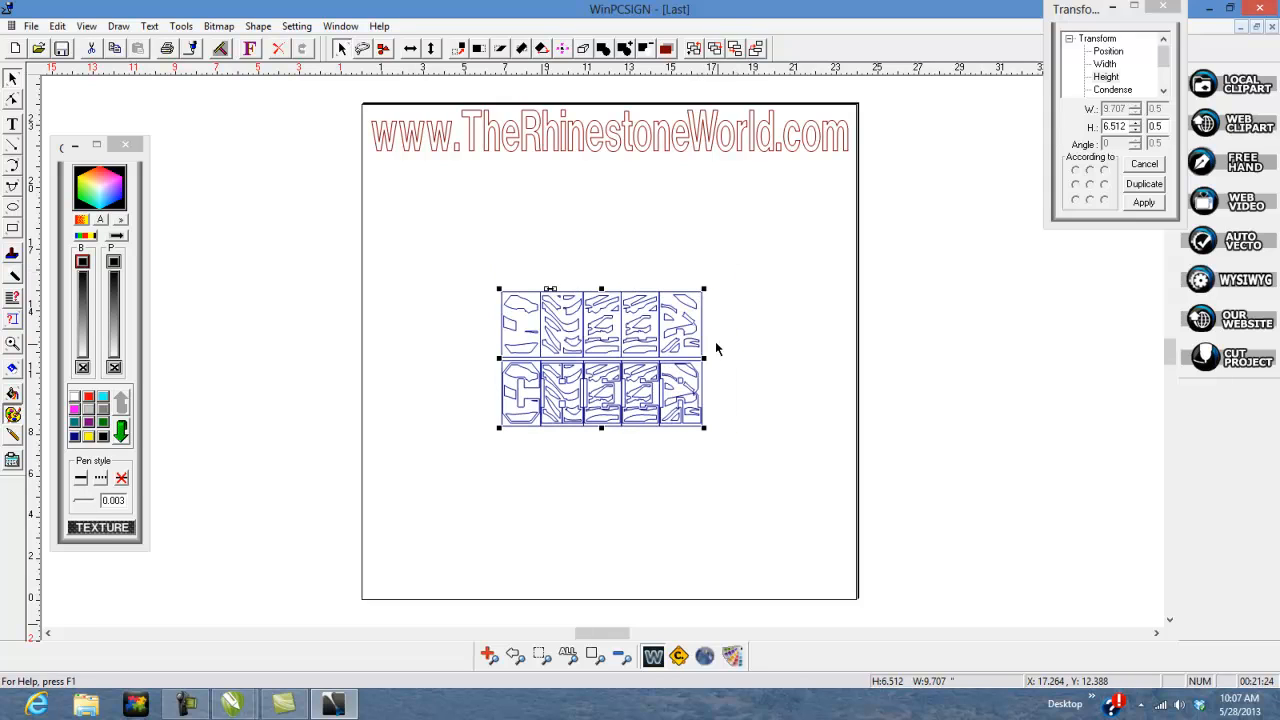
click(770, 353)
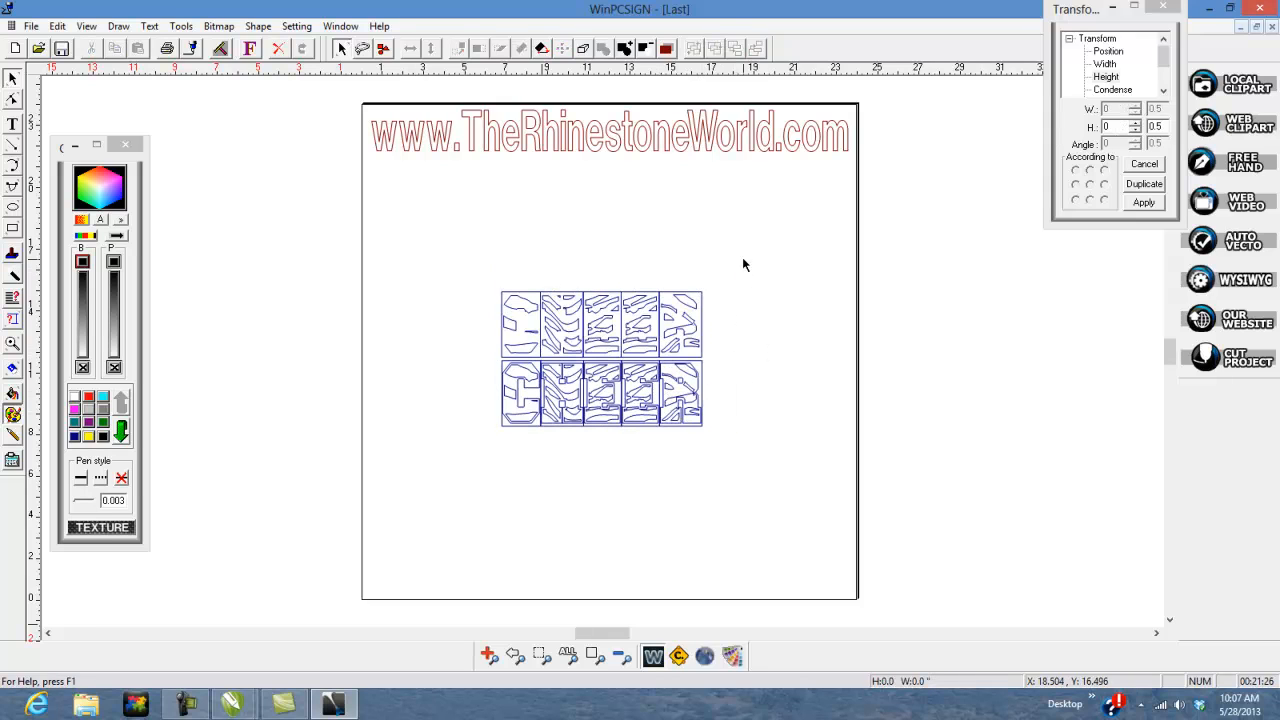
click(636, 376)
drag(606, 386, 603, 298)
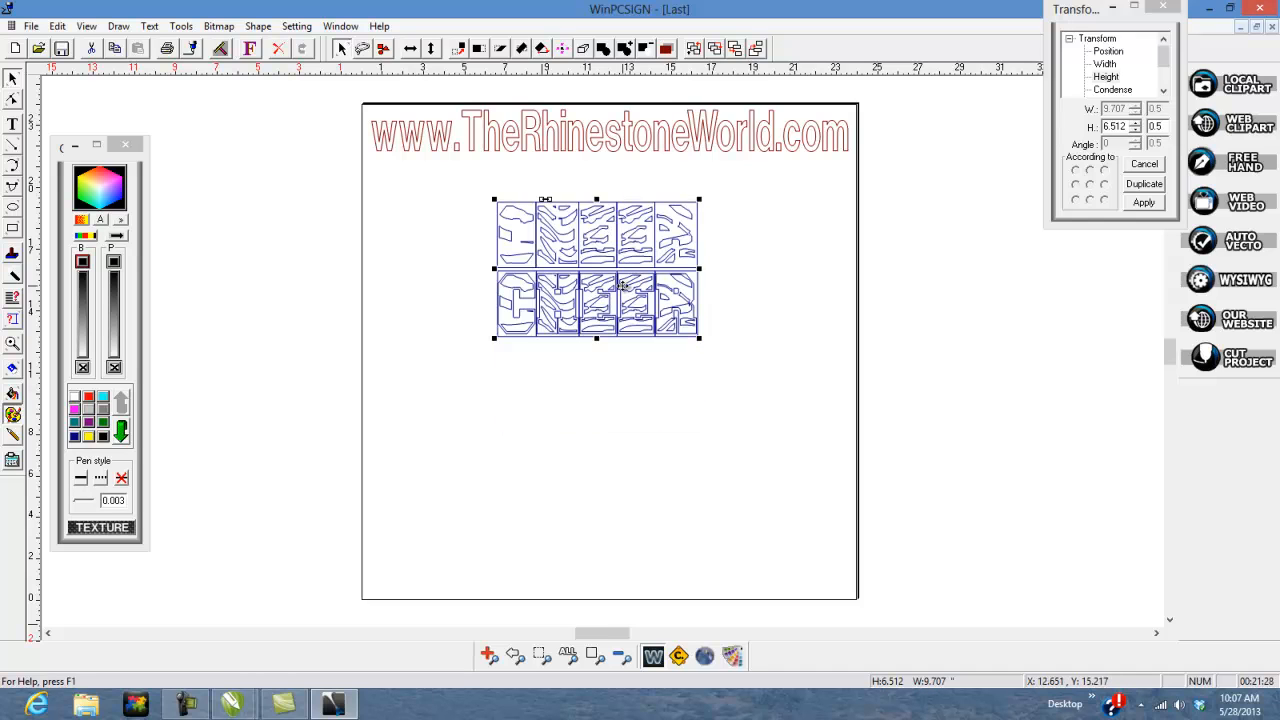
- Mirror the stripes-only "cheer" text horizontally with the Mirror text command
scroll(624, 287, up, 1)
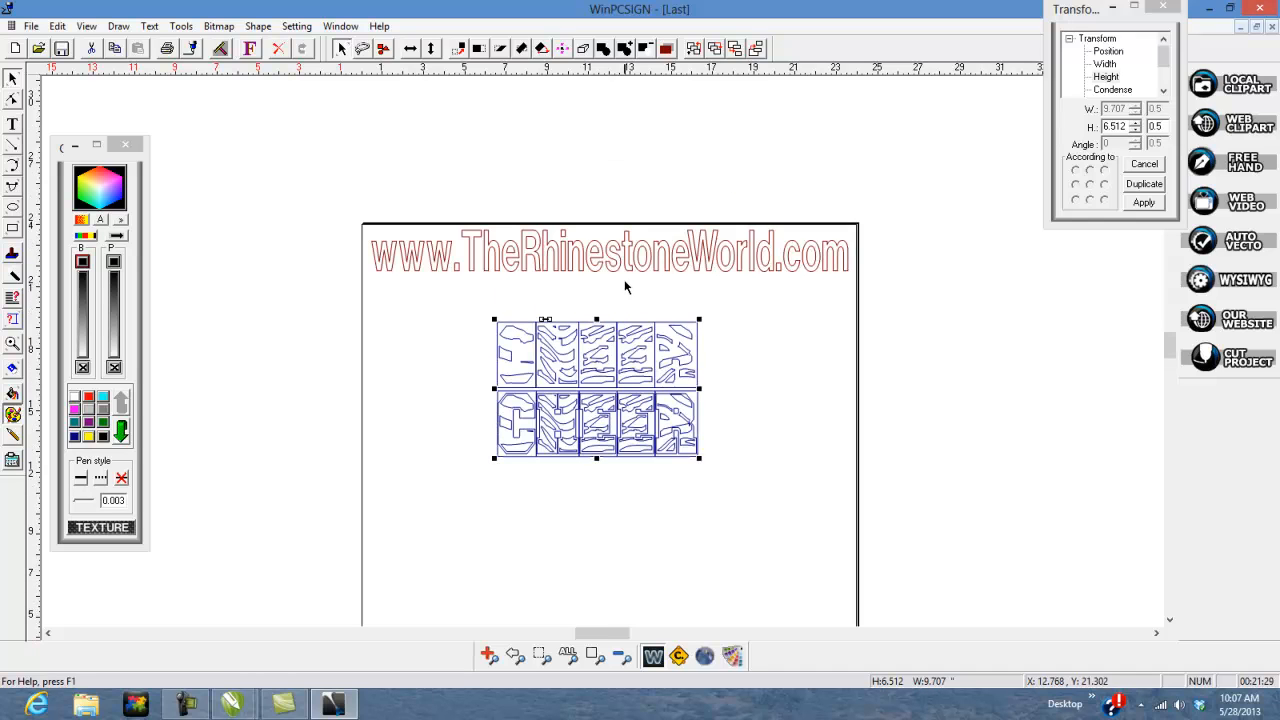
click(490, 656)
drag(736, 227, 445, 409)
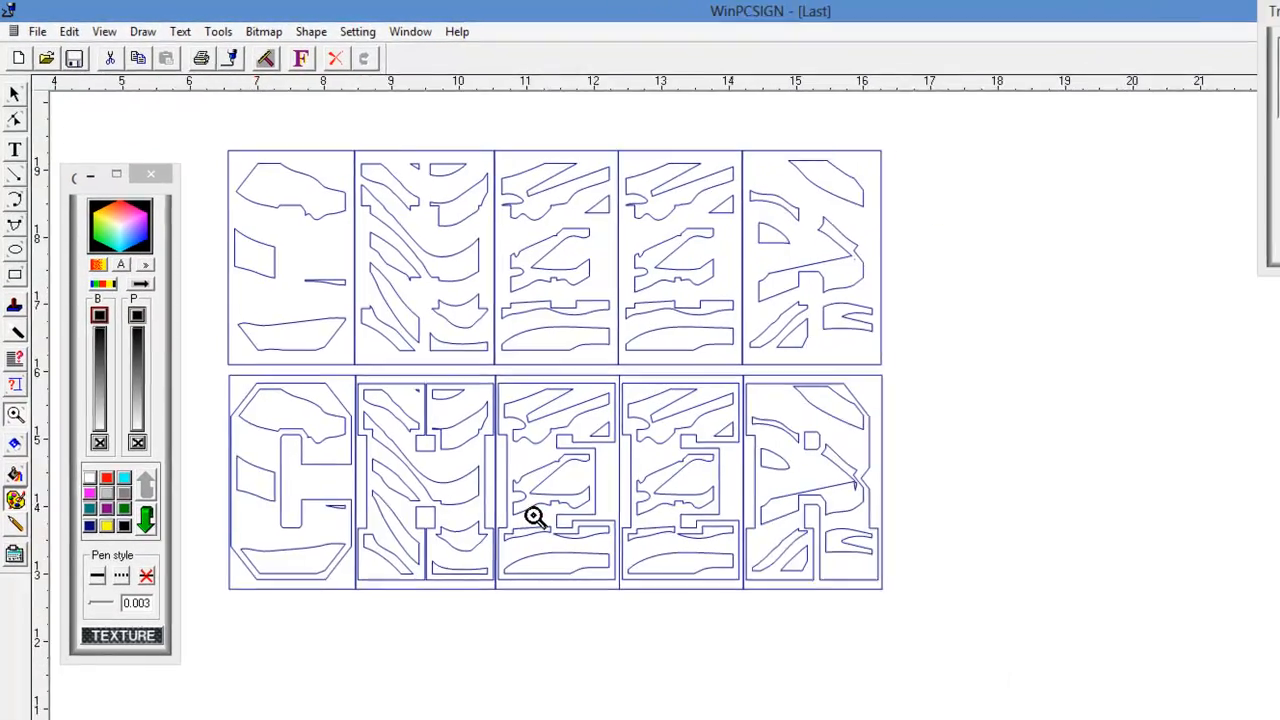
click(14, 93)
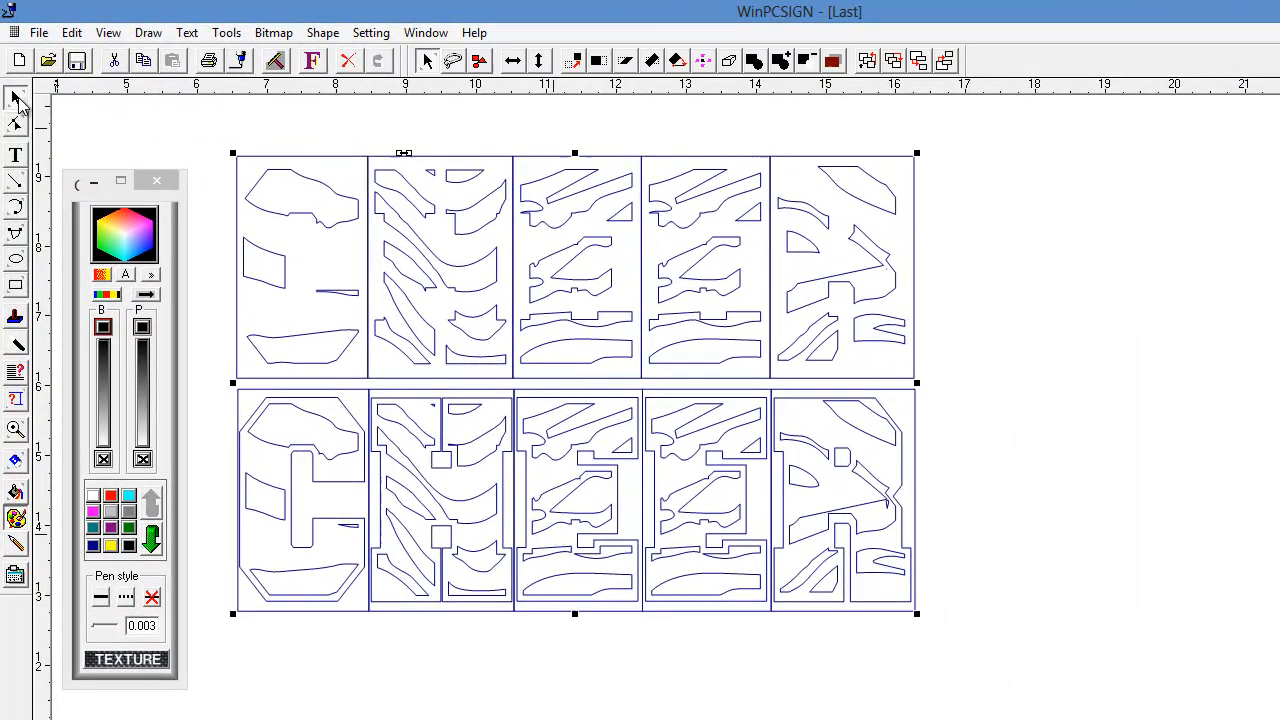
click(580, 146)
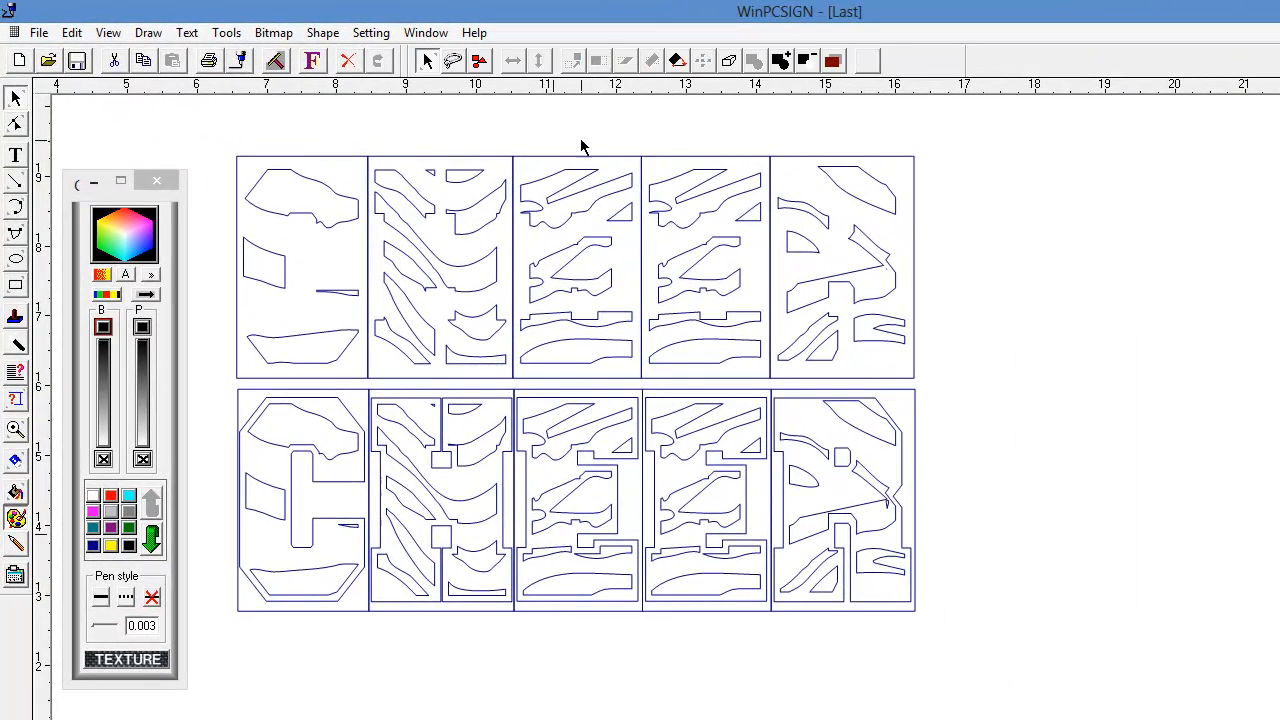
click(606, 202)
click(185, 33)
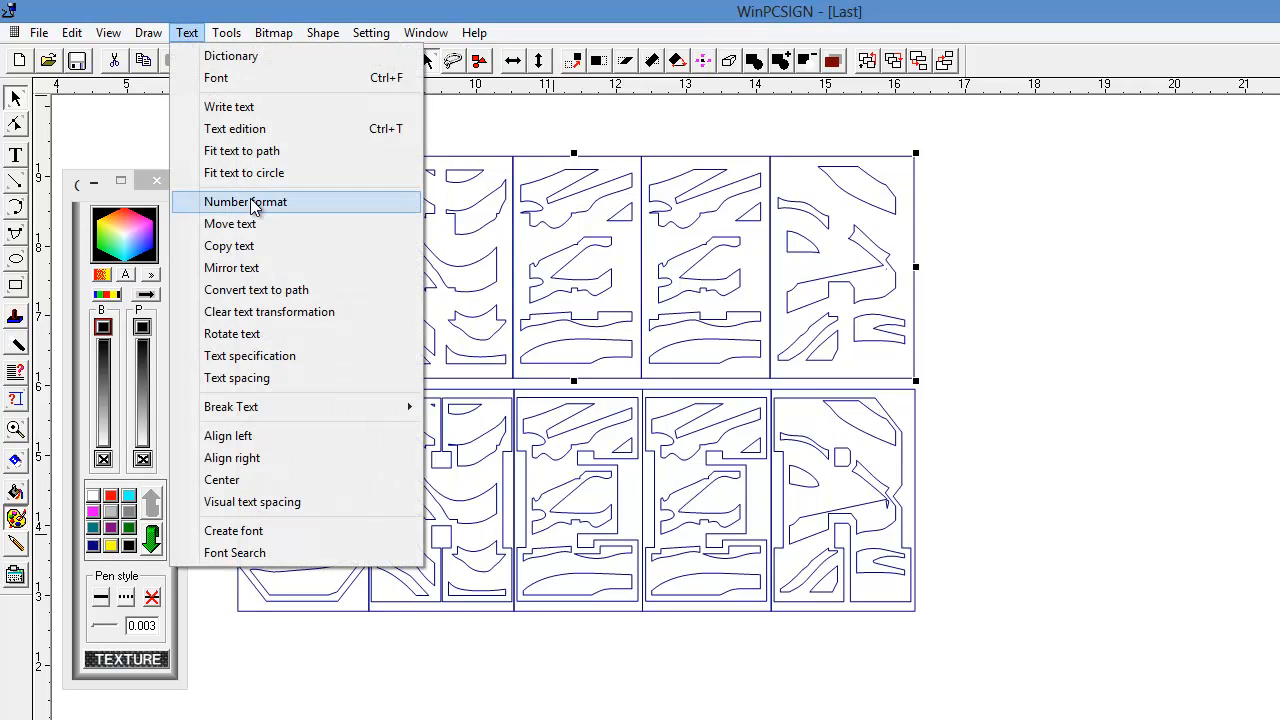
click(415, 268)
- Mirror the outlined zebra "CHEER" text so that it matches the reversed stripes layer above it
click(533, 432)
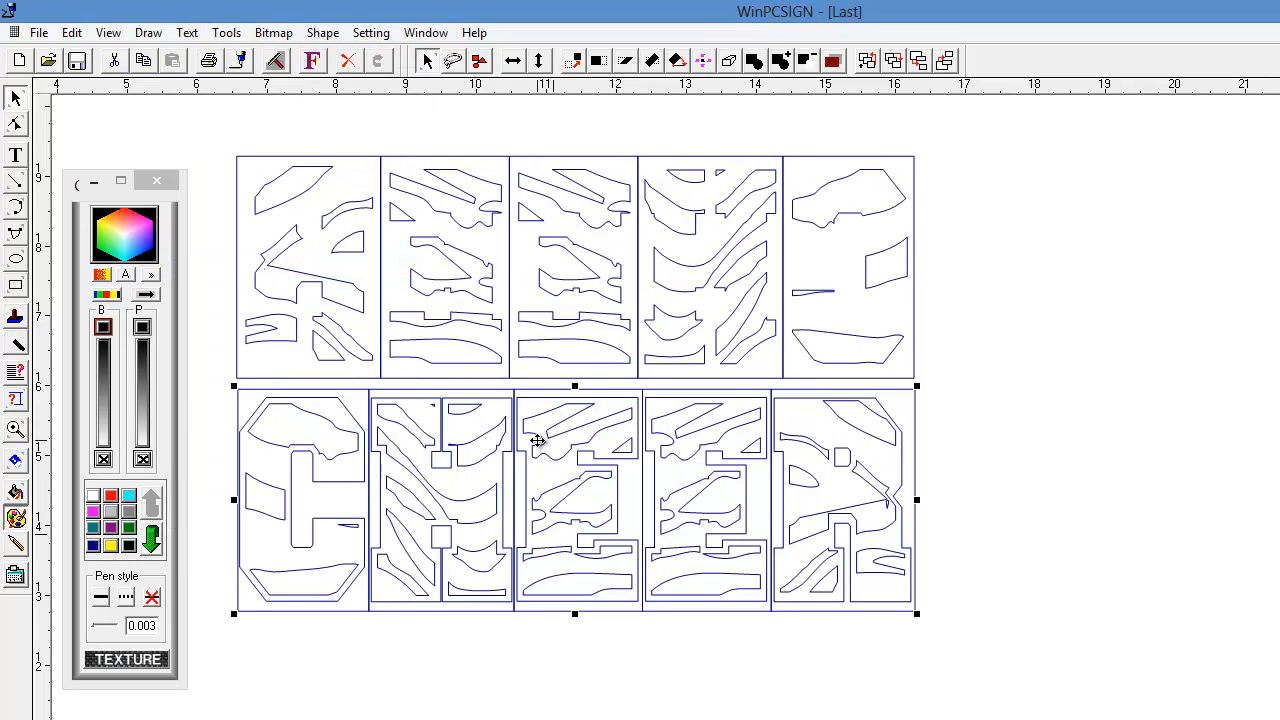
click(196, 34)
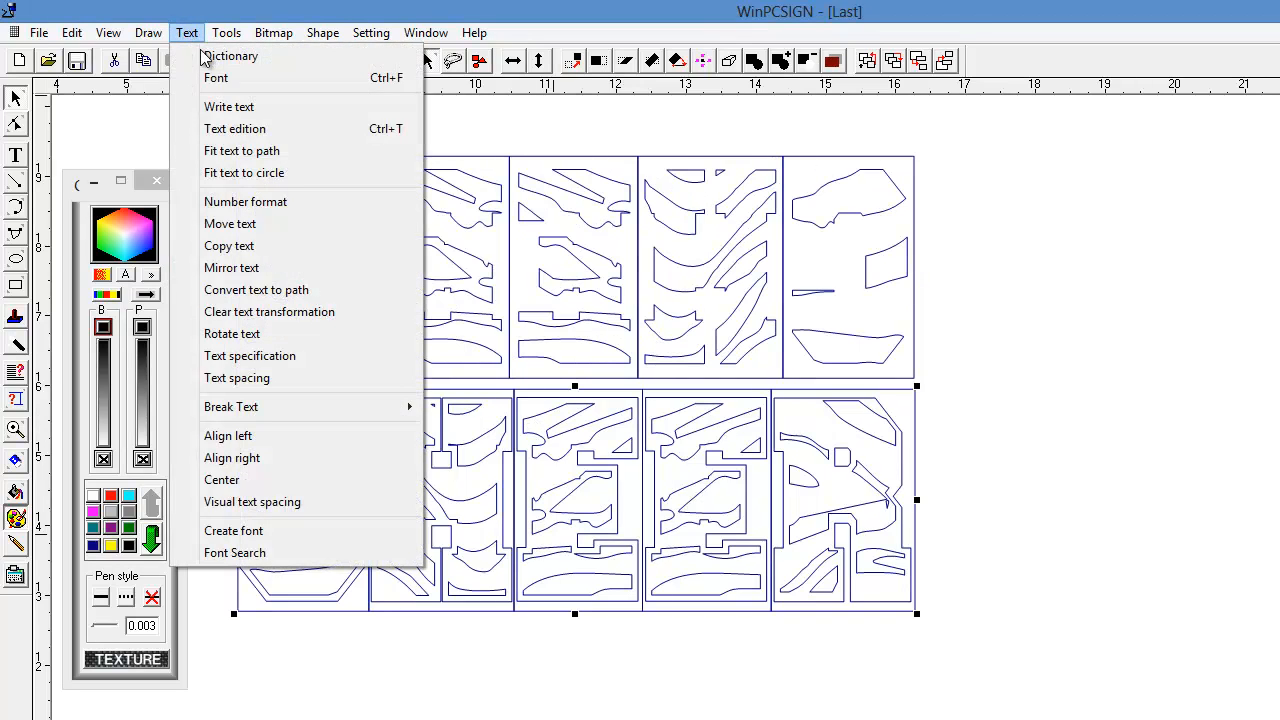
click(285, 268)
click(1030, 437)
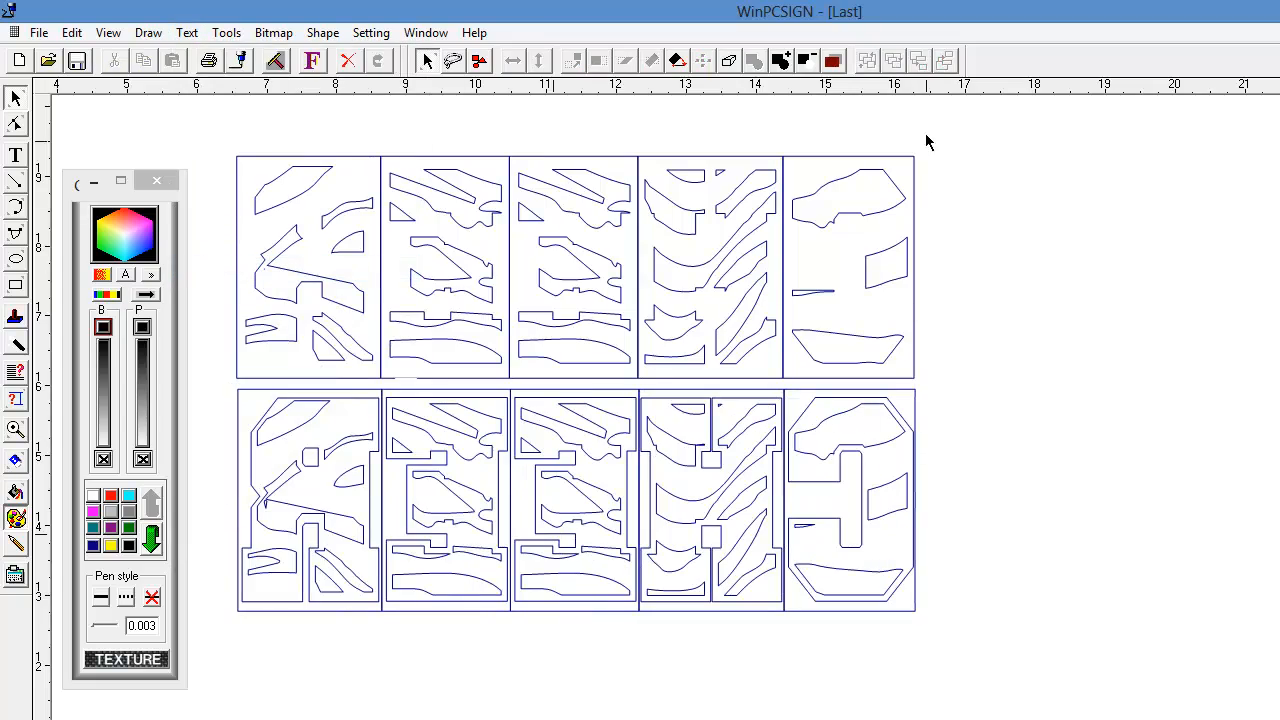
- Separate the two mirrored layers, moving the stripes-only text up and the outlined text below it with a clear gap and aligned edges
drag(930, 136, 209, 382)
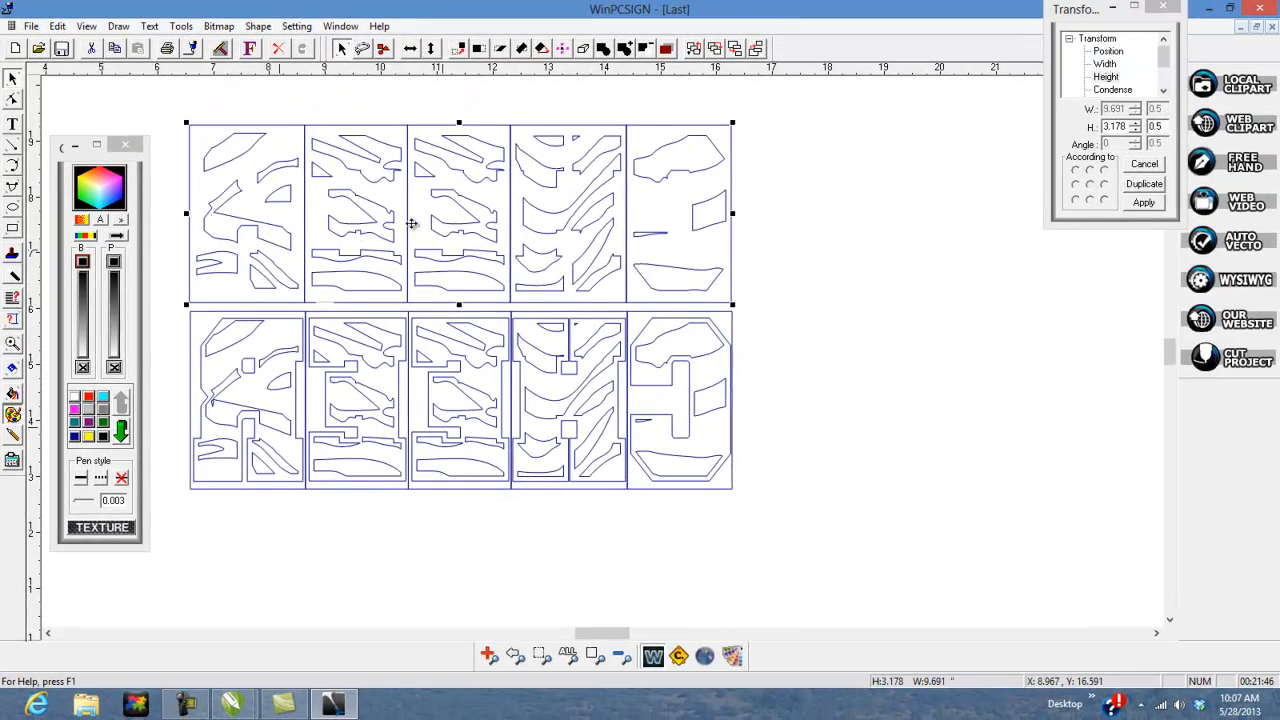
drag(411, 224, 563, 192)
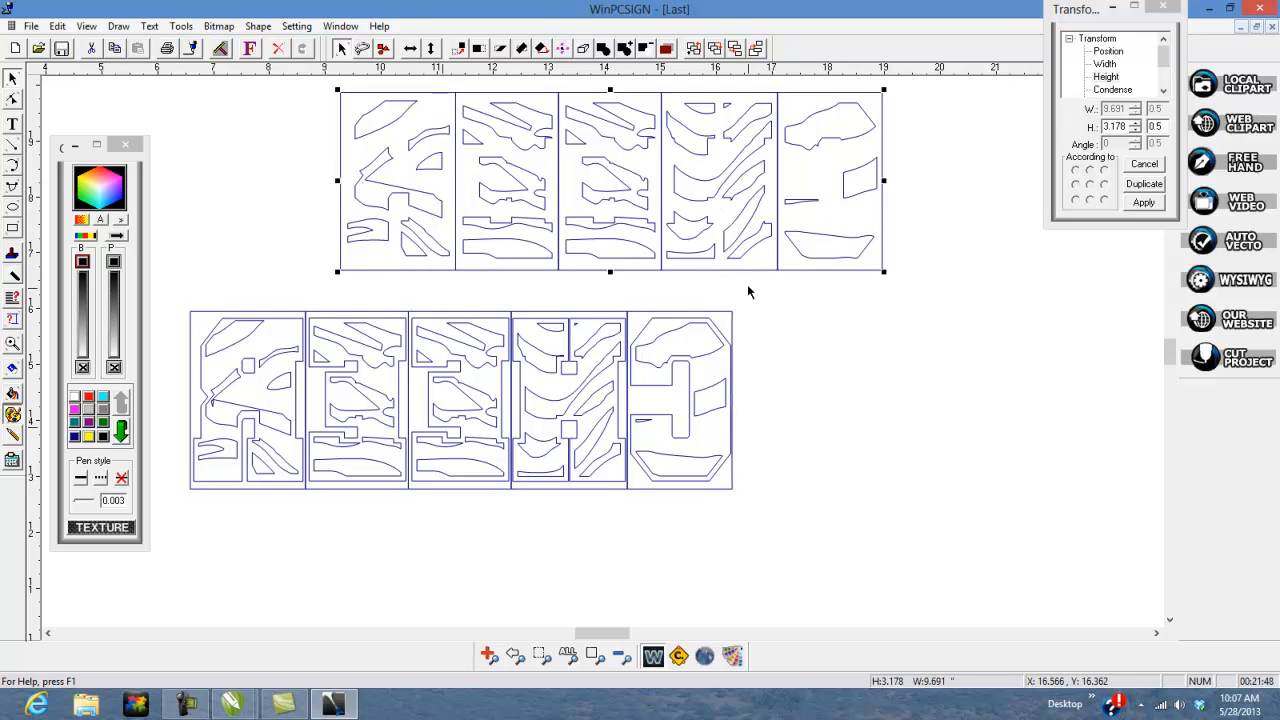
drag(748, 291, 190, 578)
drag(380, 442, 603, 479)
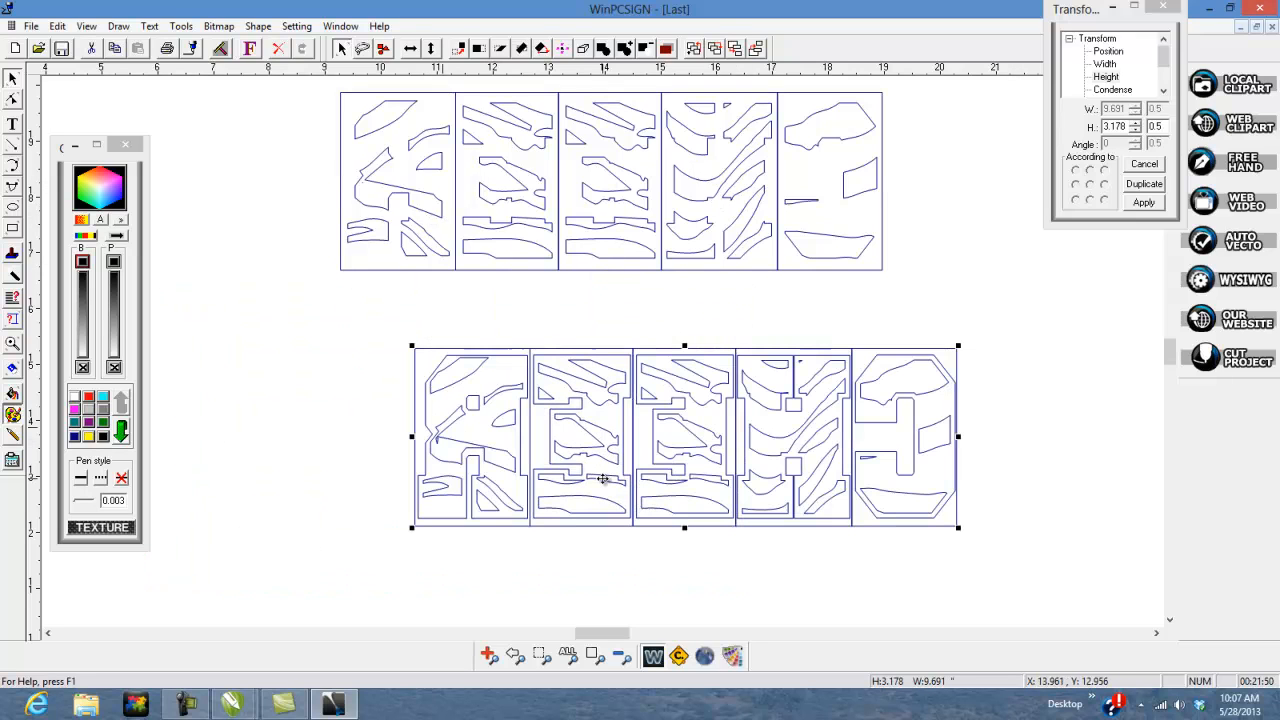
drag(763, 405, 692, 395)
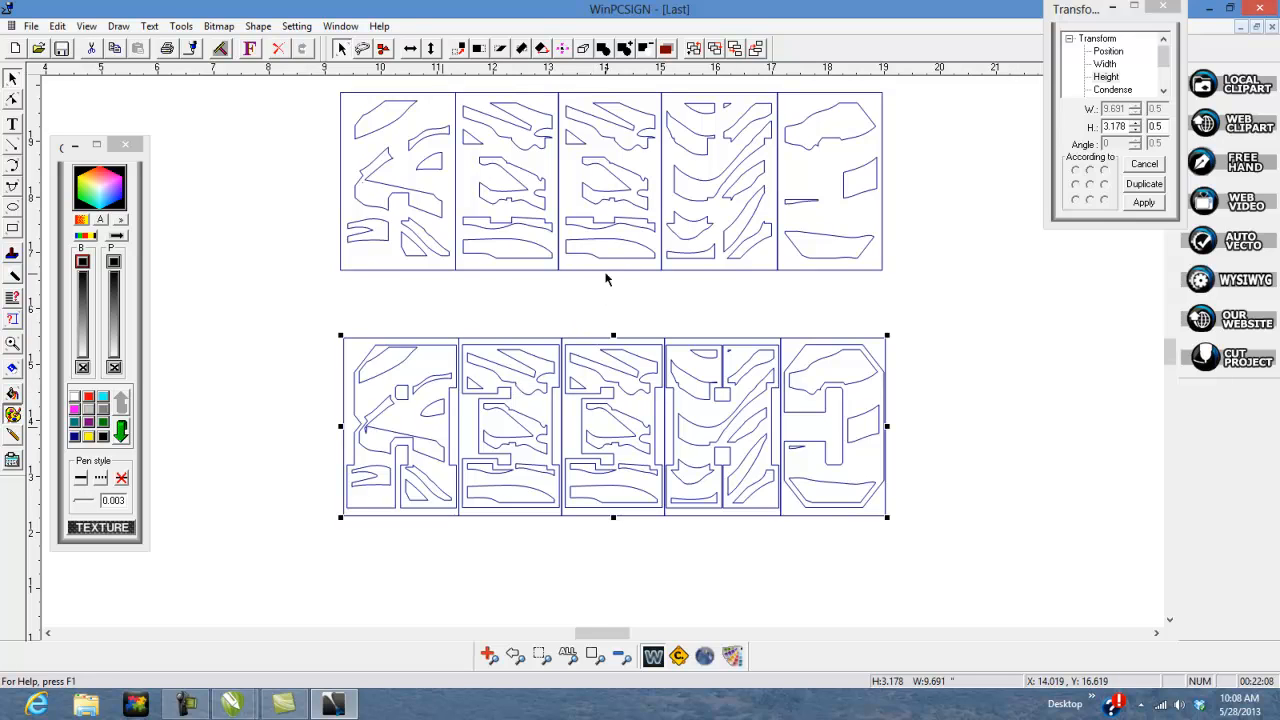
click(628, 318)
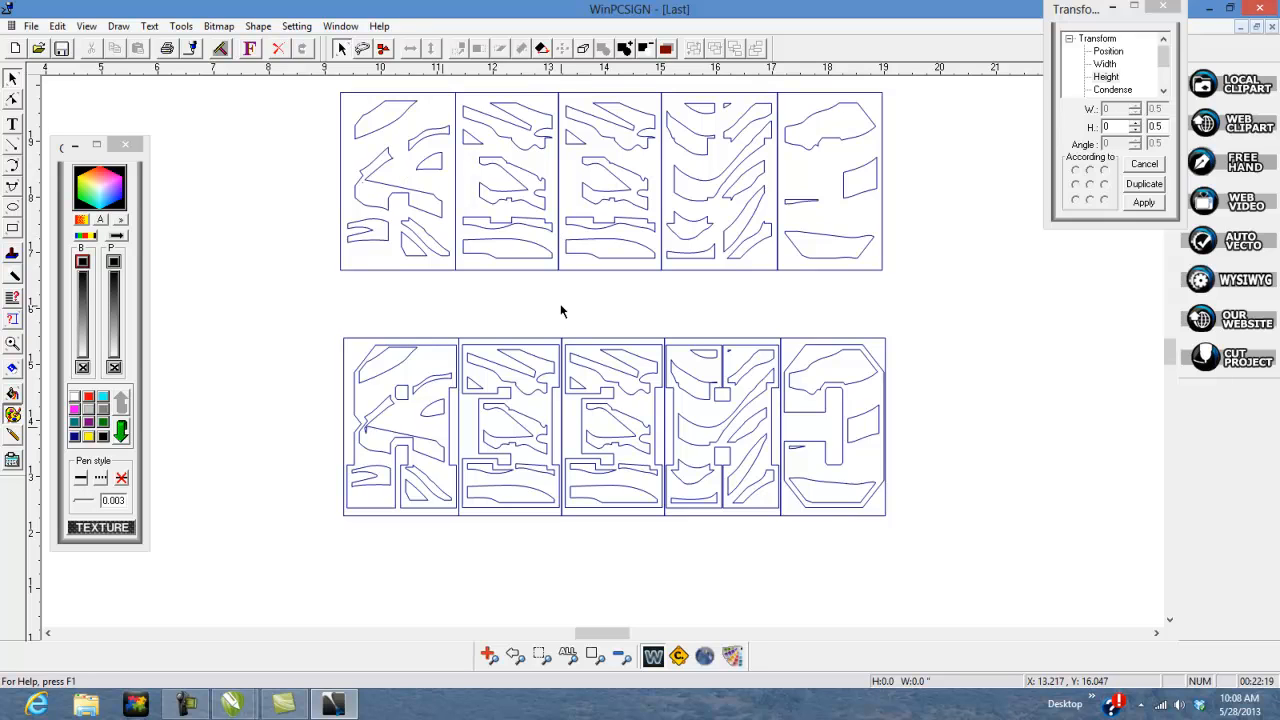
scroll(605, 323, up, 5)
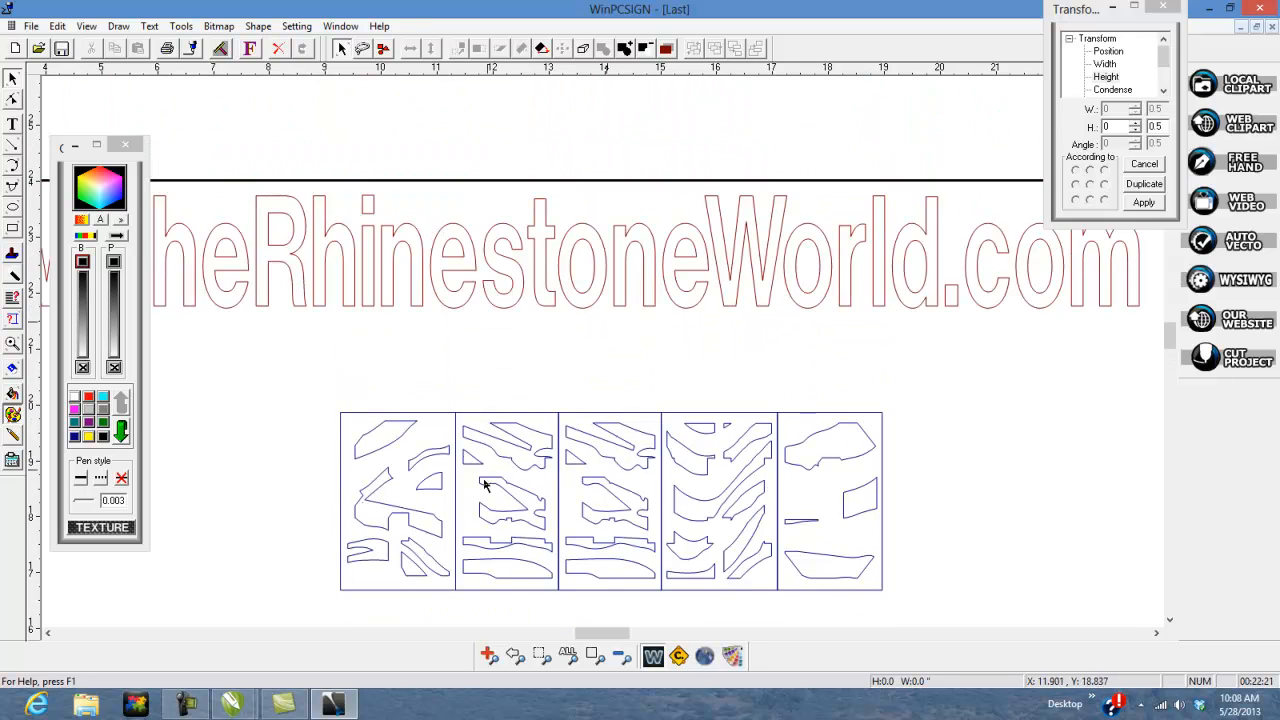
click(567, 661)
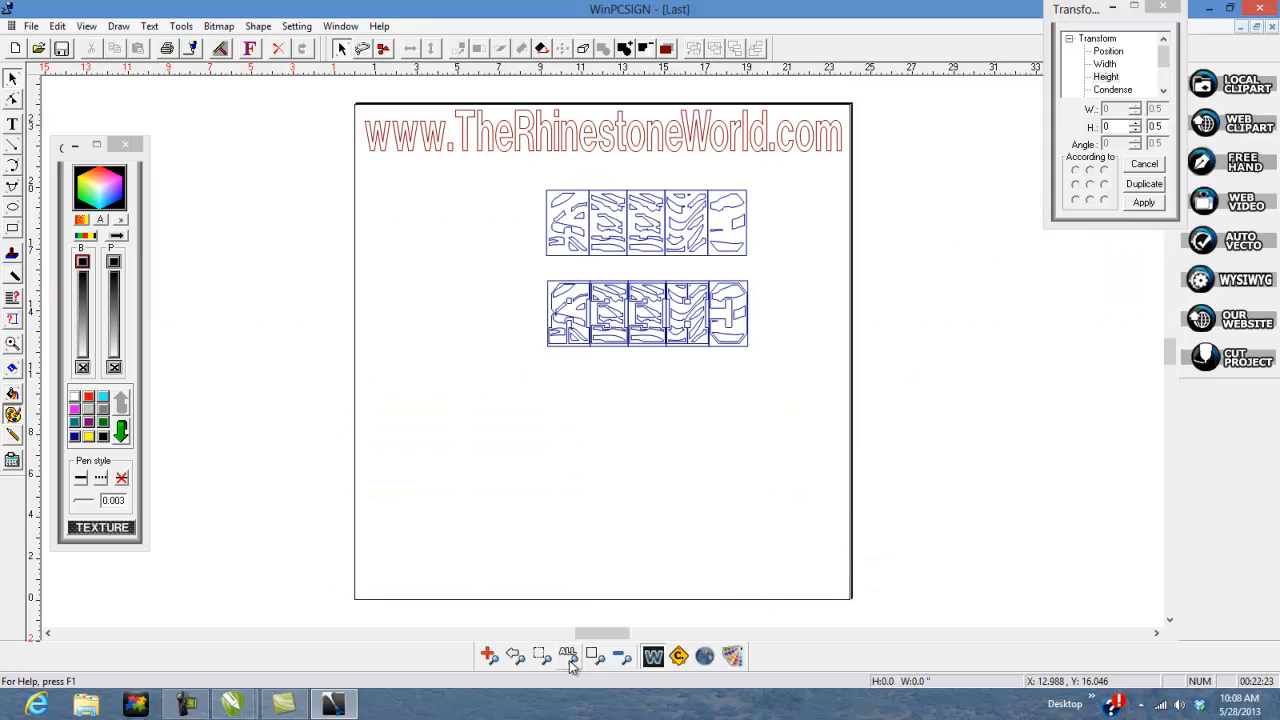